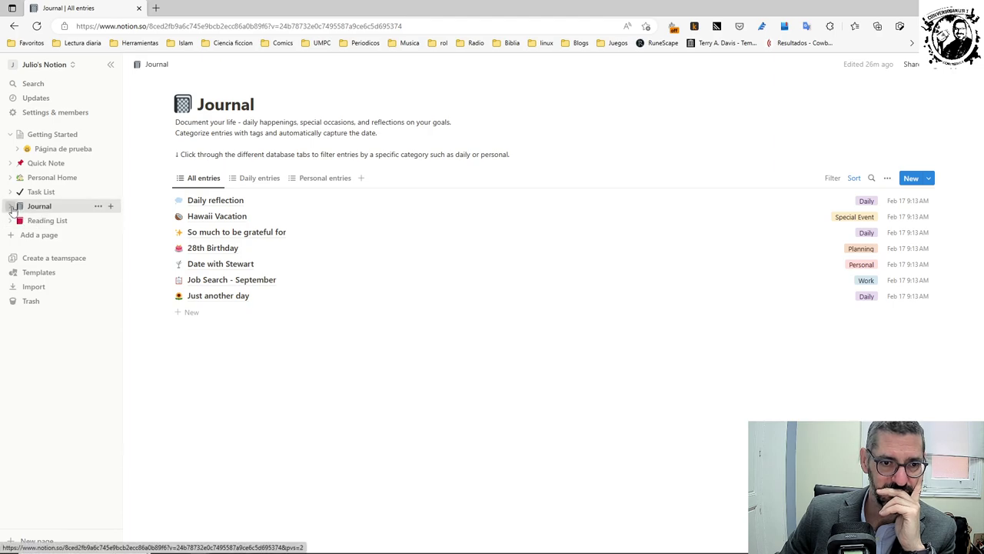
Look over the Reading List page and the contents of the Quick Note page
click(11, 206)
click(11, 206)
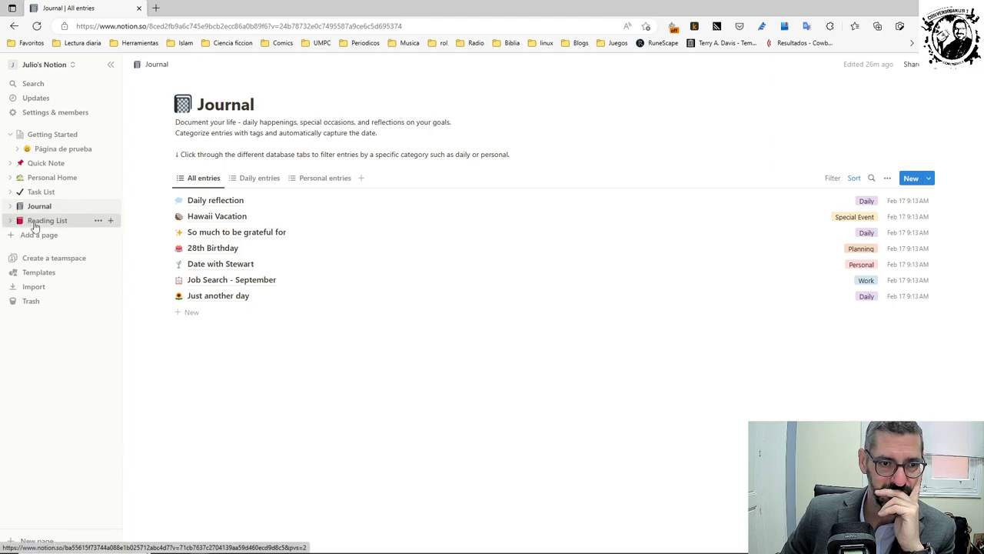
click(34, 221)
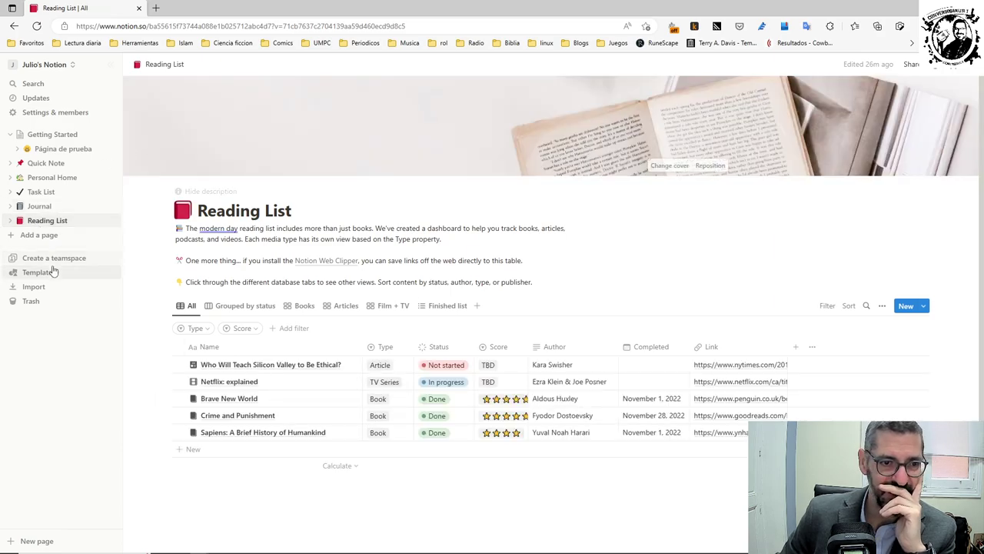
click(44, 166)
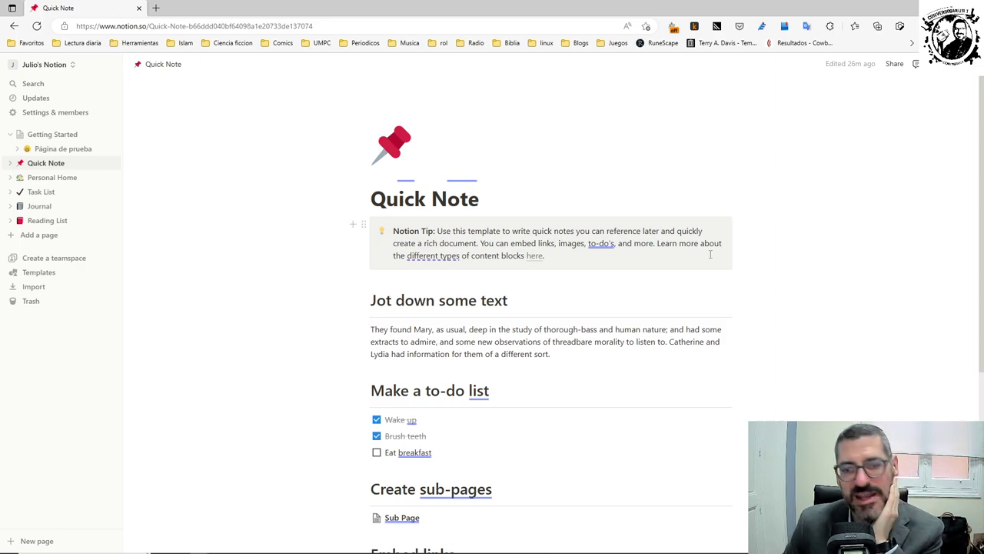
scroll(707, 254, down, 2)
scroll(690, 272, up, 1)
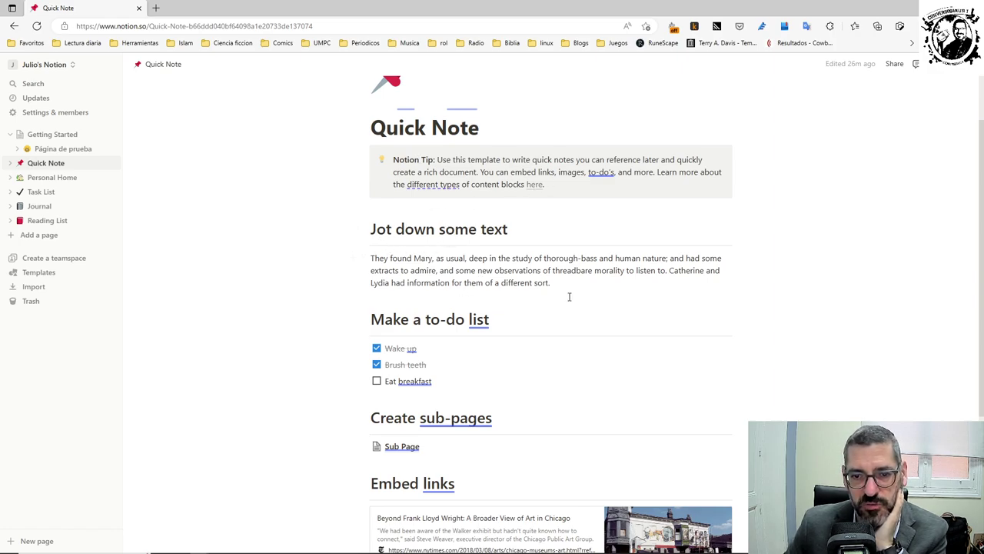
scroll(569, 296, down, 2)
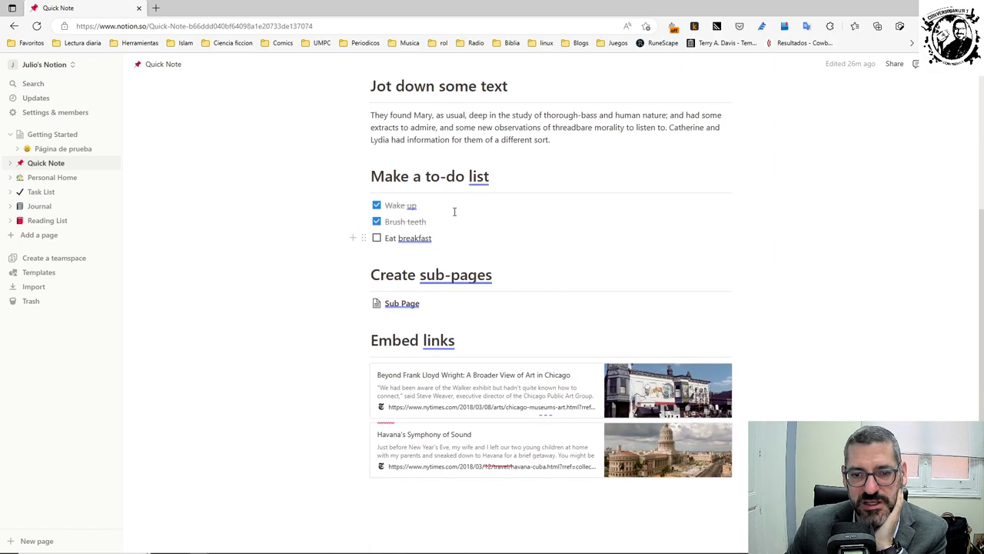
Mark the "Brush teeth" to-do on the Quick Note page as not done and review the rest of the page
click(377, 239)
click(377, 239)
click(377, 222)
click(377, 223)
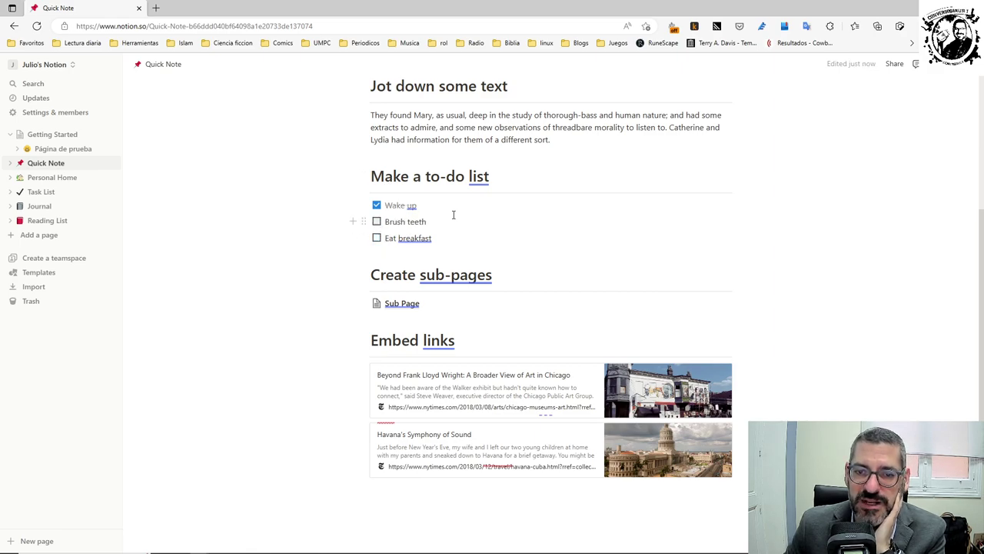
scroll(500, 279, down, 1)
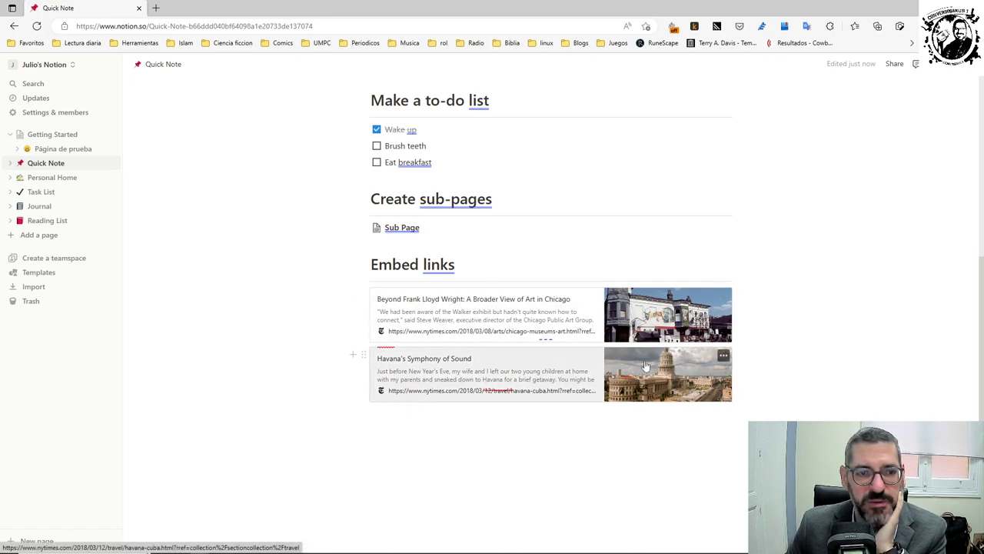
scroll(646, 367, up, 4)
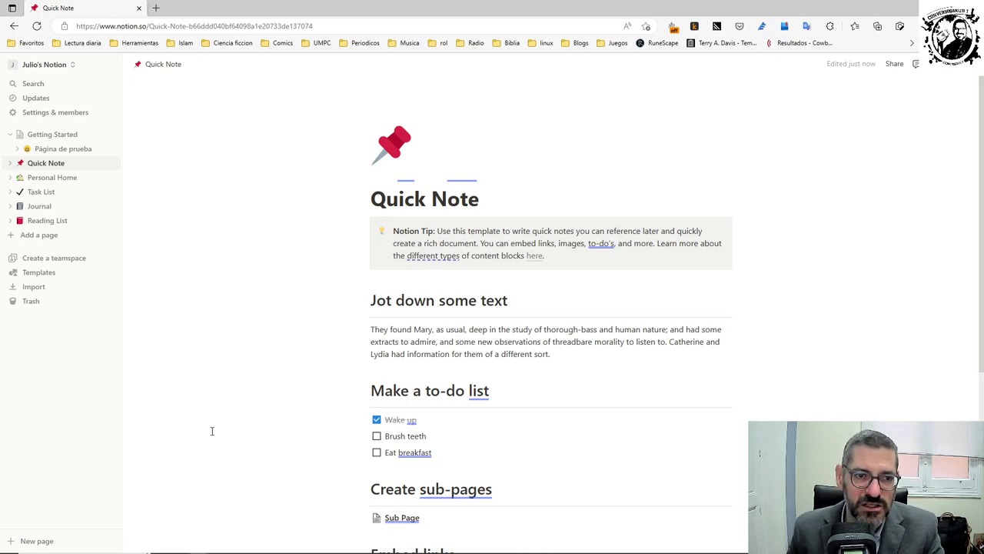
Collapse the Getting Started subpages and add a new top-level page titled "Vidas en red"
click(12, 136)
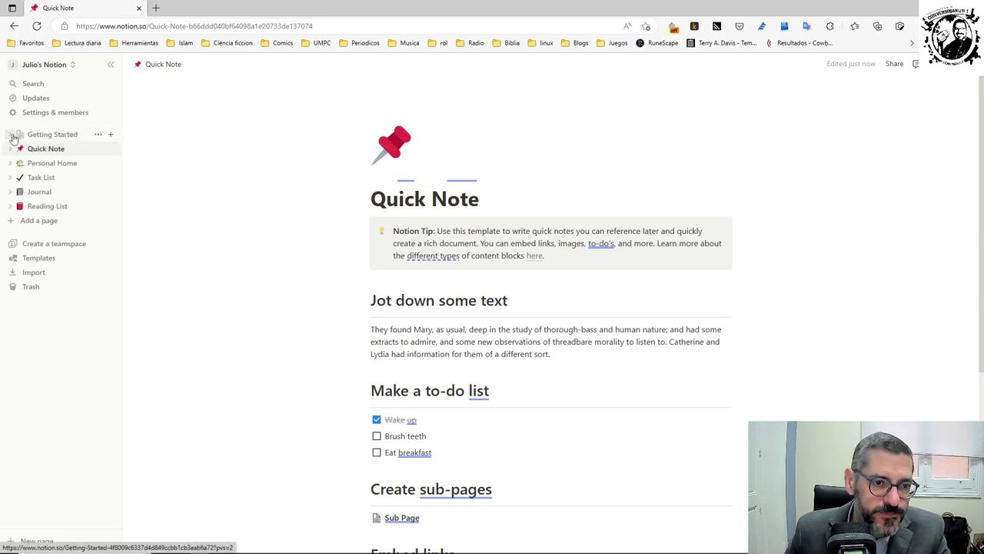
click(35, 192)
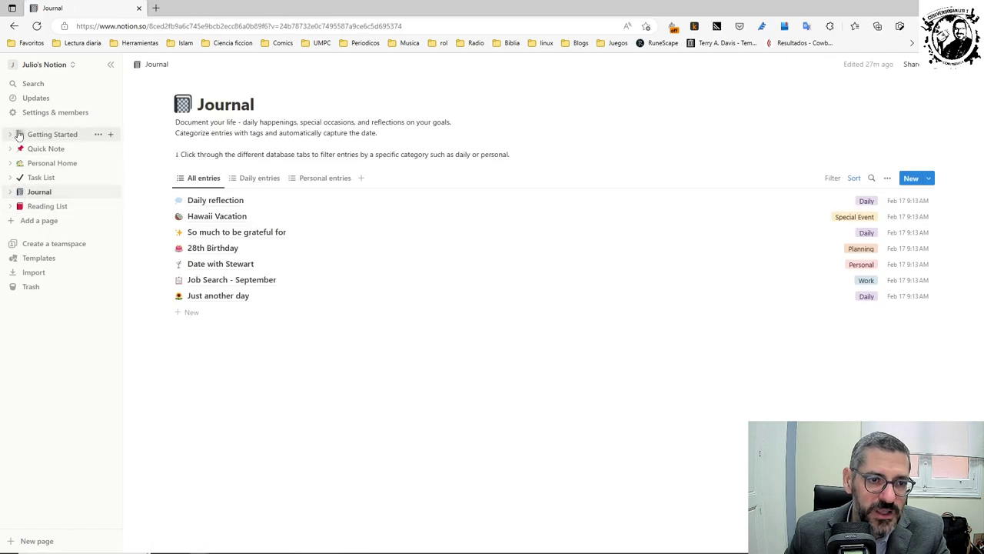
click(28, 220)
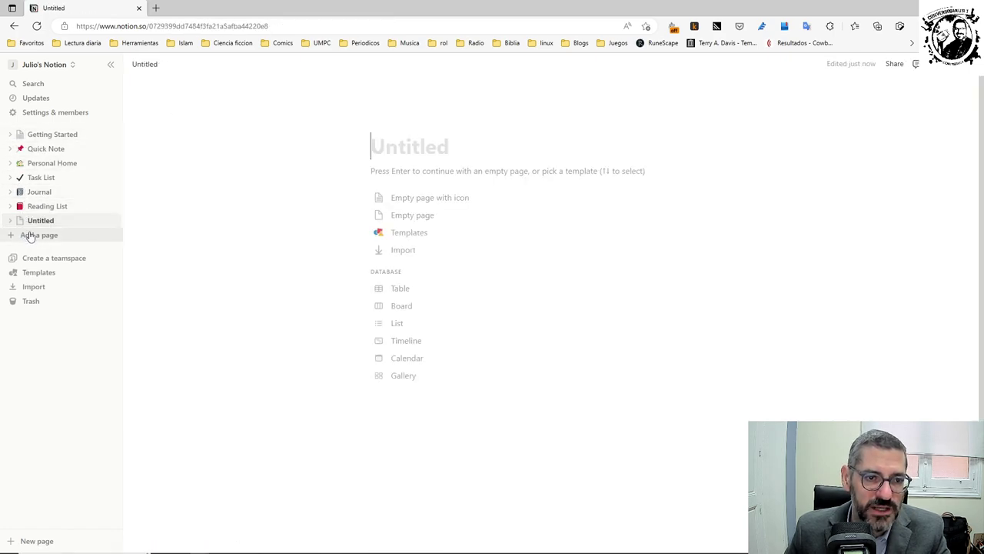
mouse_move(408, 159)
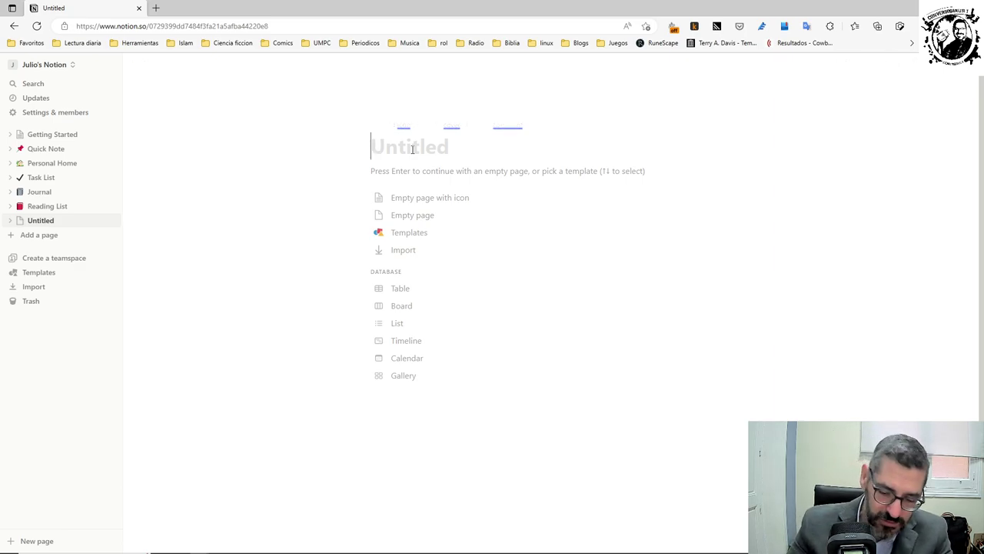
text(Vidas en red)
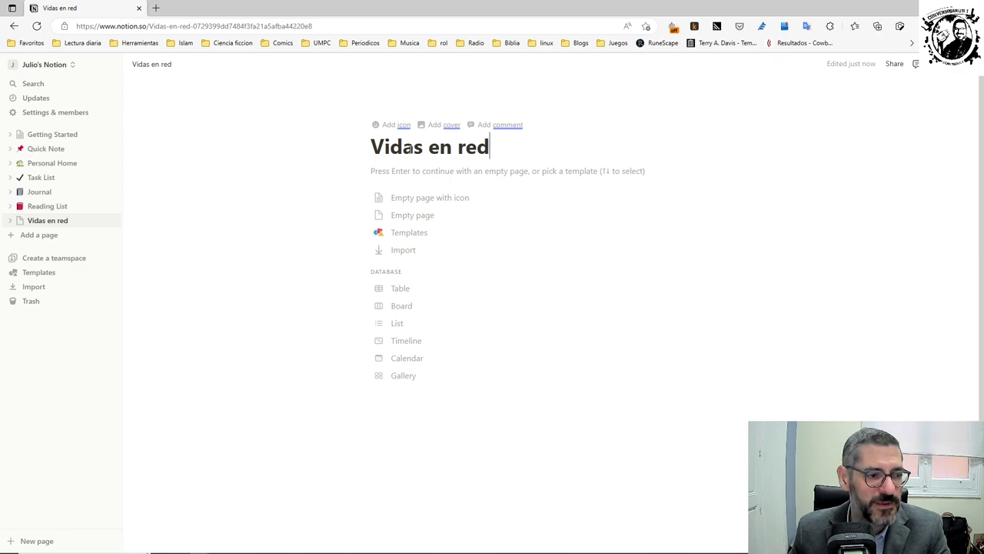
Give the "Vidas en red" page a custom icon by uploading the black-and-white logo image
click(400, 125)
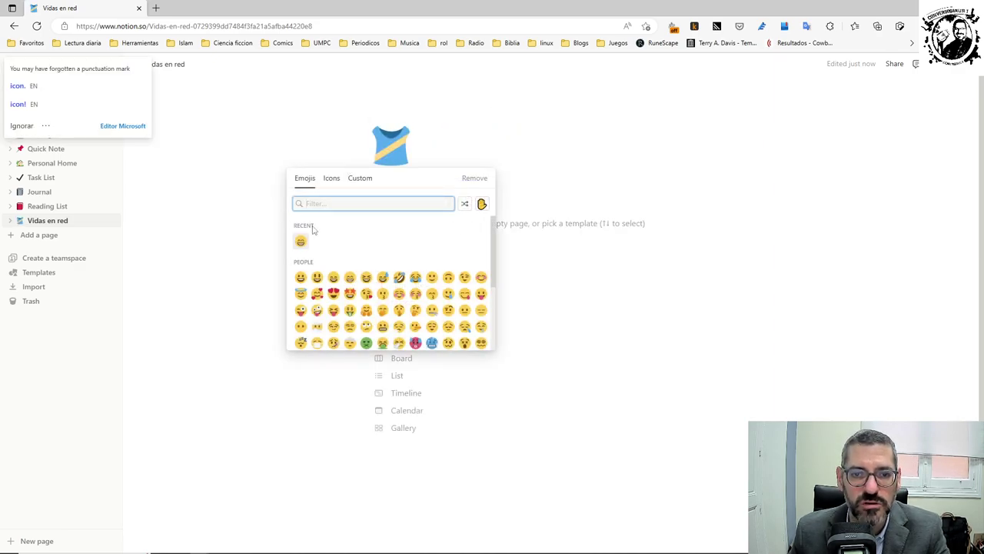
click(363, 183)
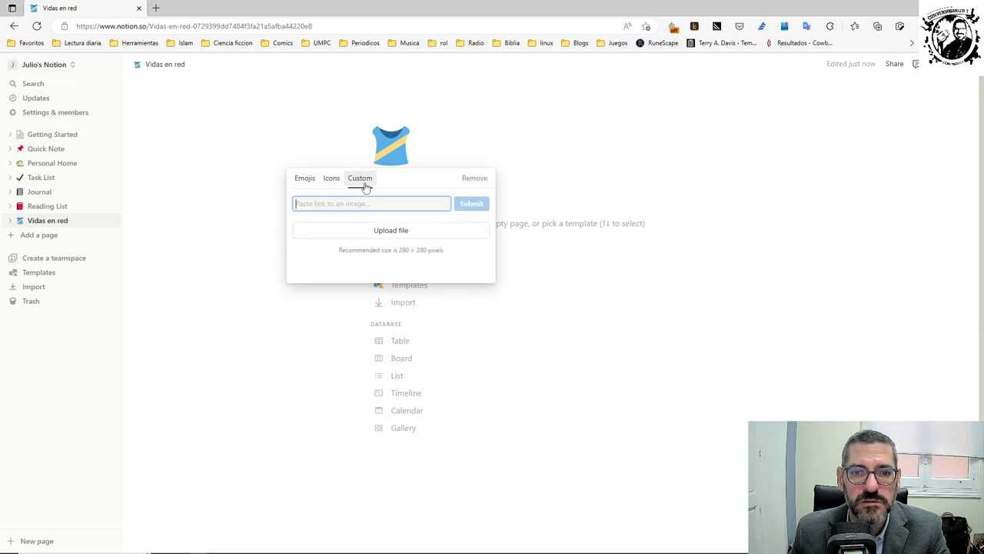
click(378, 232)
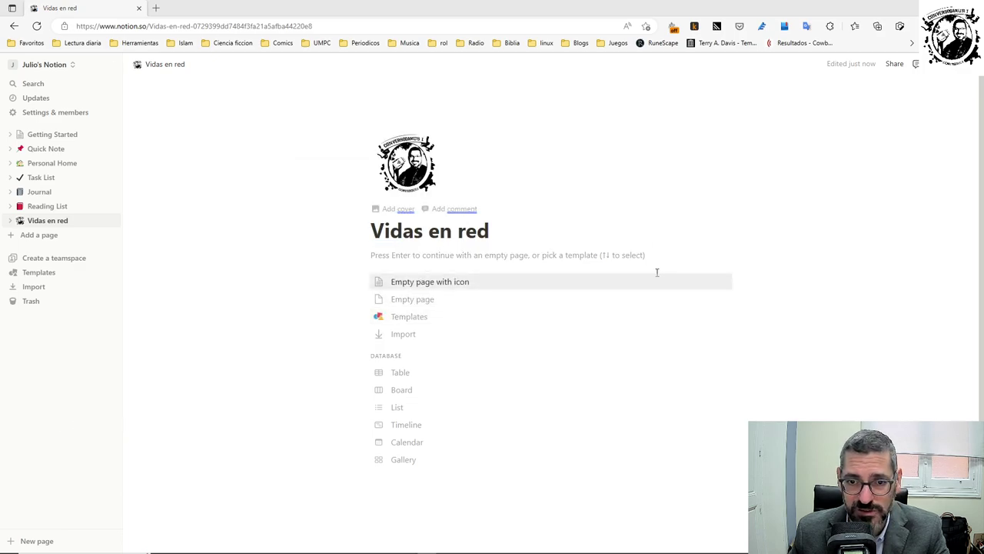
Write the description "Gestión de blog, podcast, anuncios, y contenidos." in the page body and start a new line
click(428, 258)
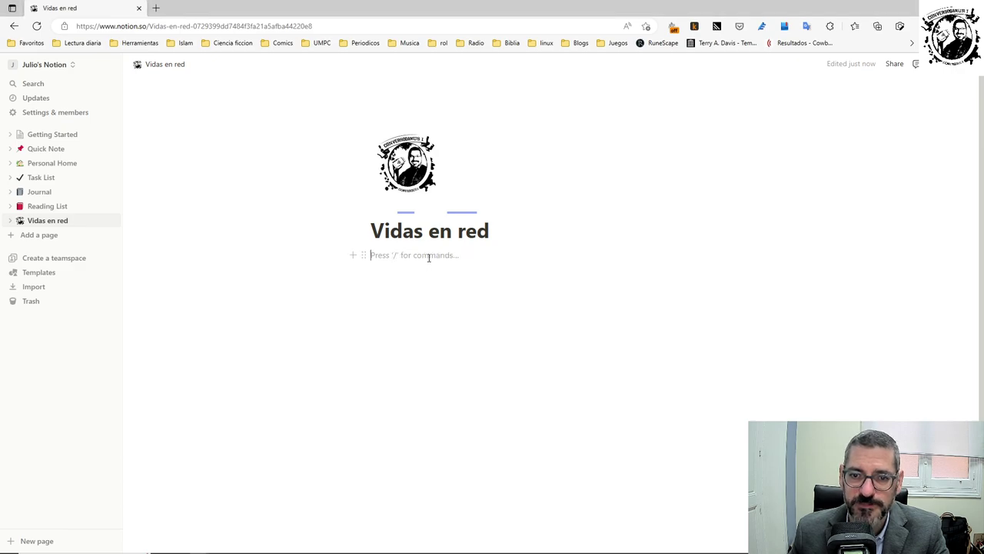
text(Gestión de)
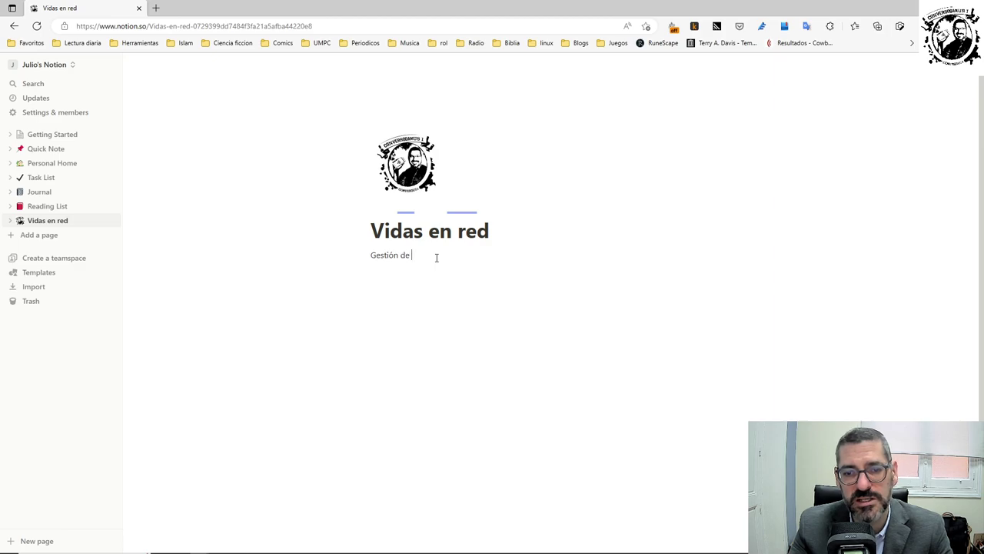
text( blog, podcast)
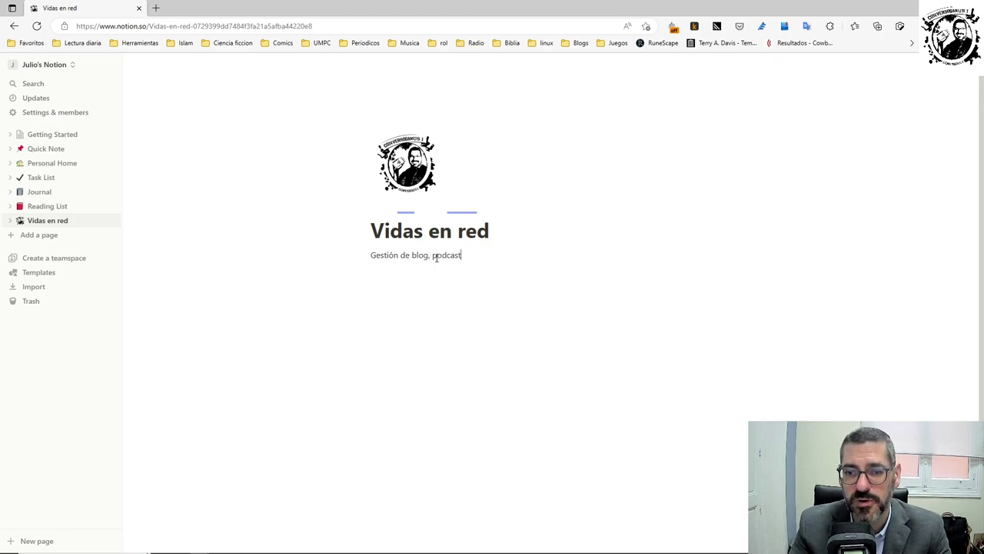
text(, anuncios,)
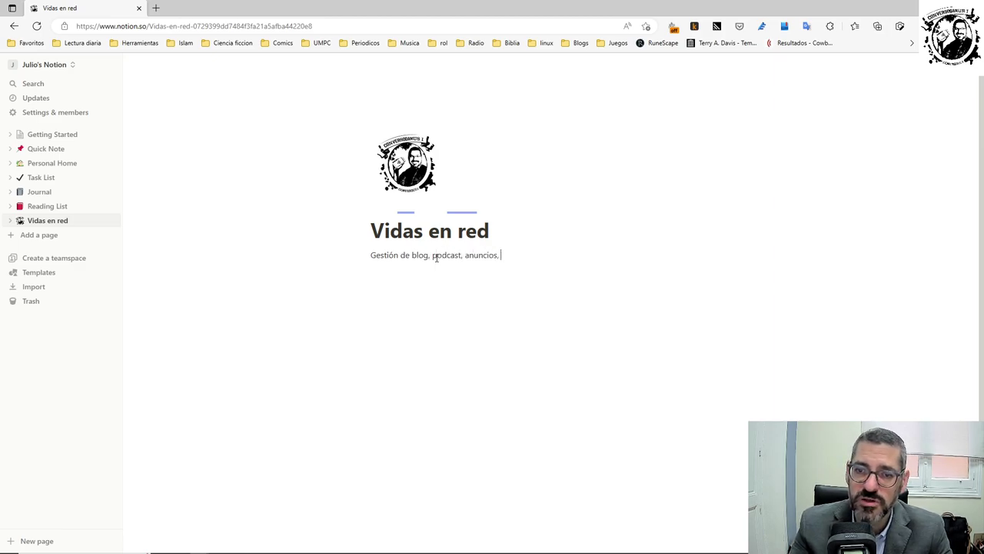
text( y contenido)
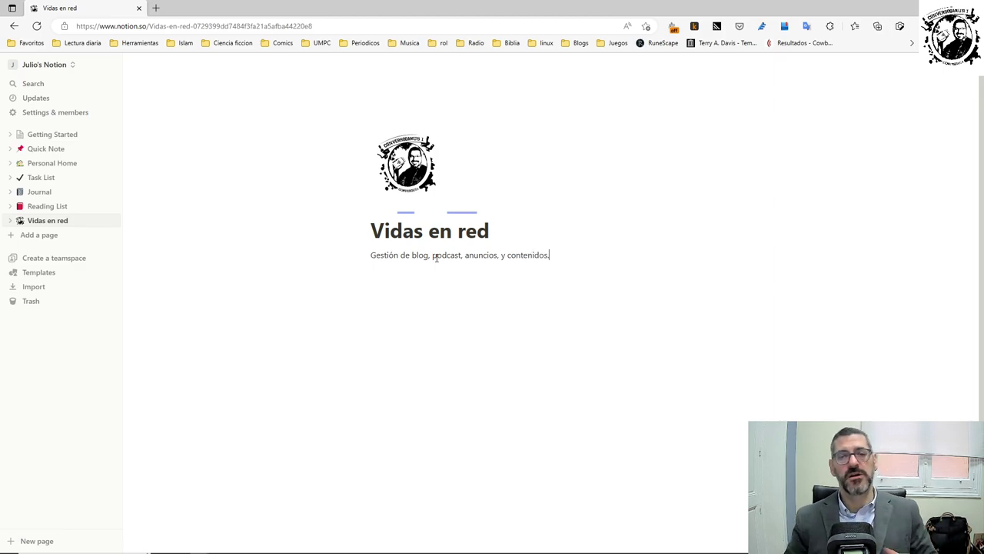
text(s.)
key(Return)
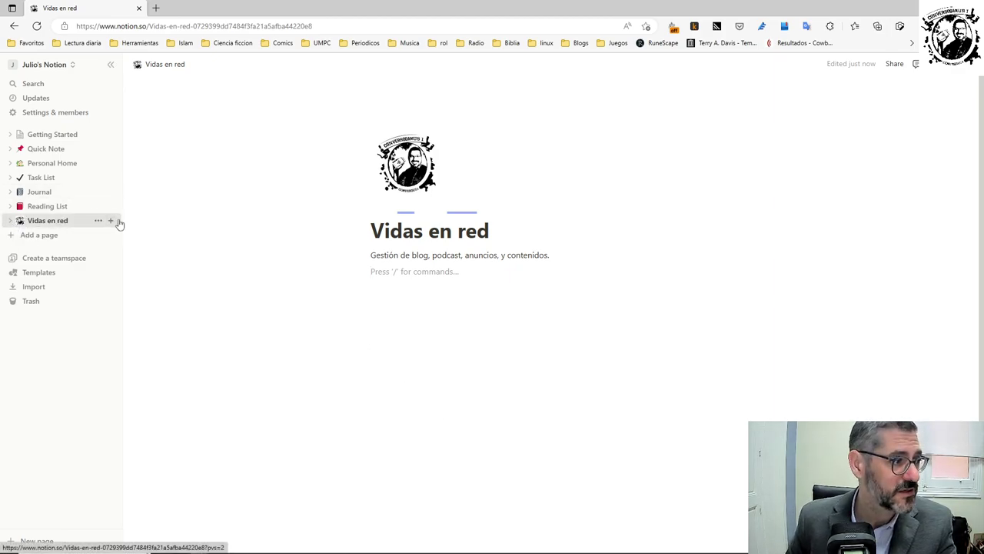
Add a subpage titled "Proyectos" inside "Vidas en red" as an empty page with icon
click(111, 221)
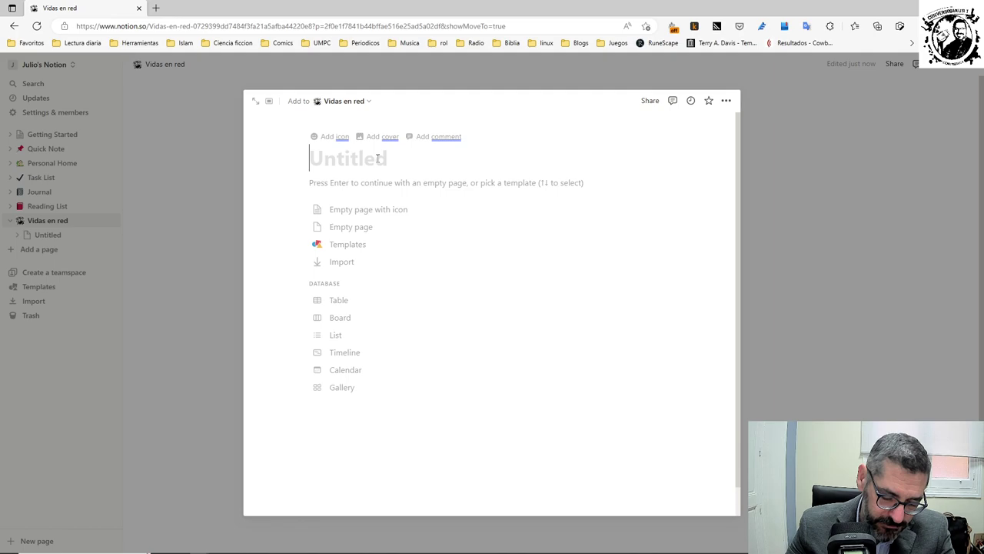
text(Proyectos)
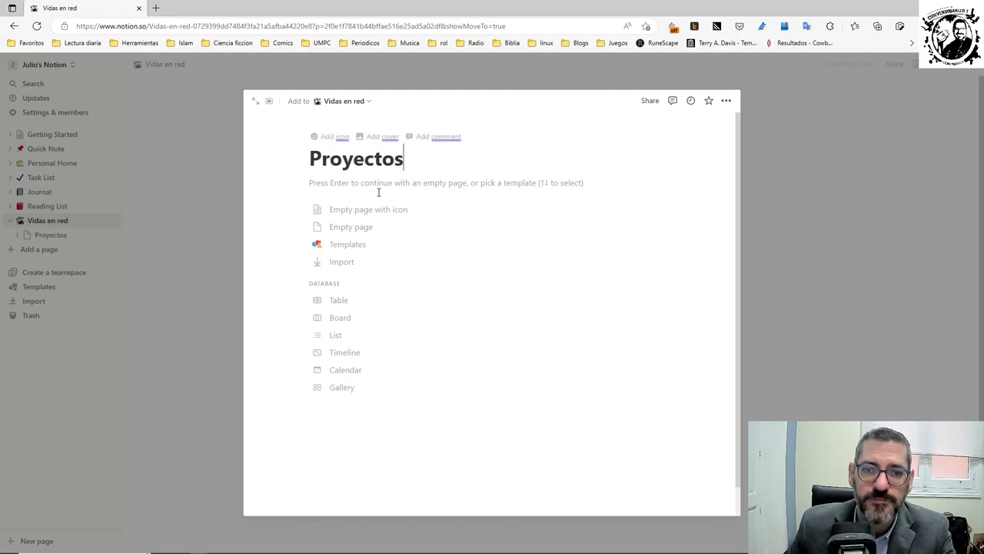
click(376, 209)
Change the icon of the "Proyectos" subpage to a clock face emoji
click(336, 196)
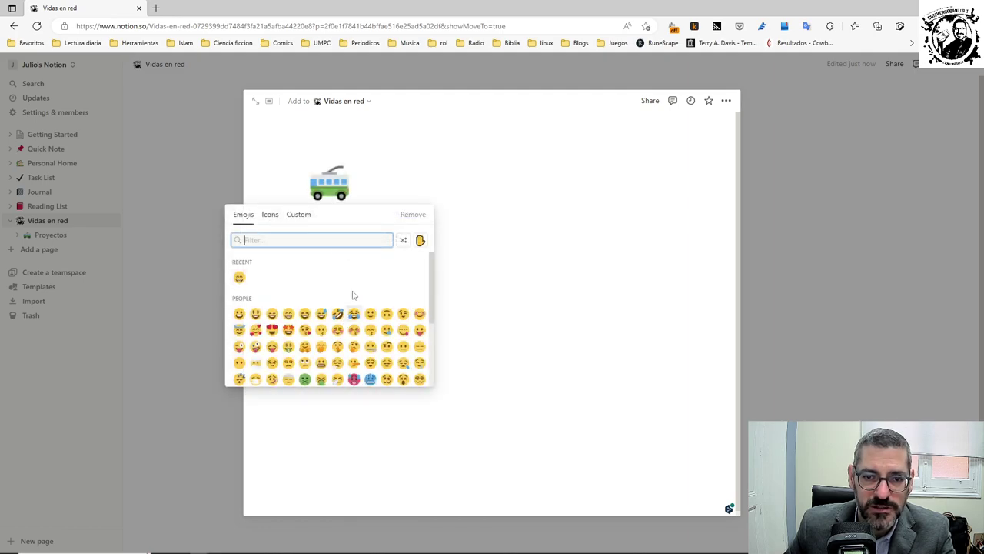
scroll(270, 218, down, 3)
scroll(314, 319, down, 5)
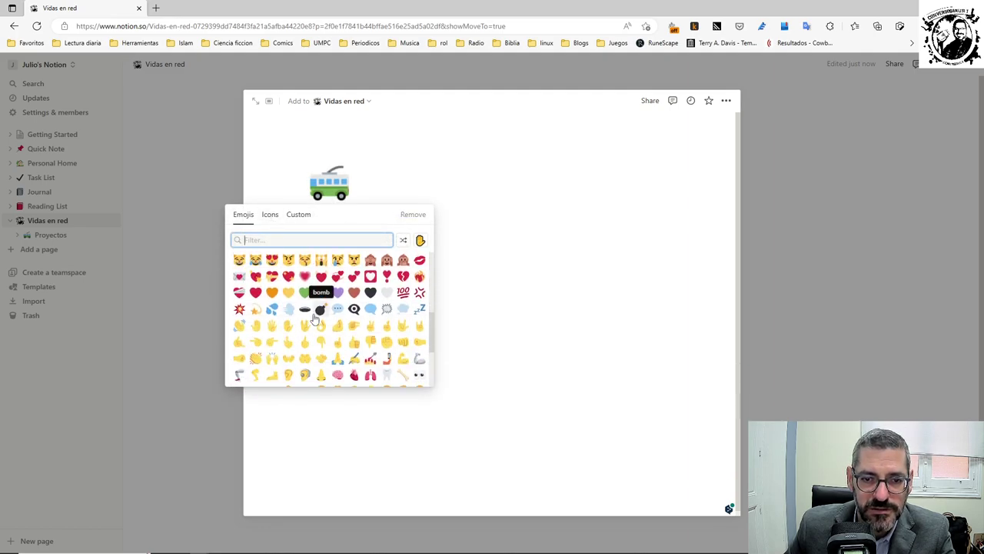
scroll(341, 319, down, 6)
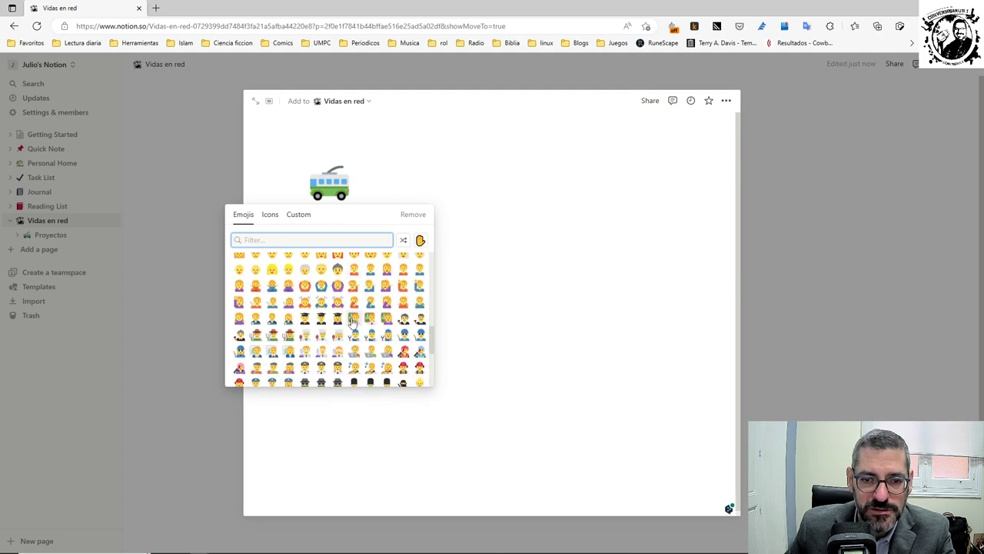
scroll(399, 323, down, 3)
scroll(403, 324, down, 10)
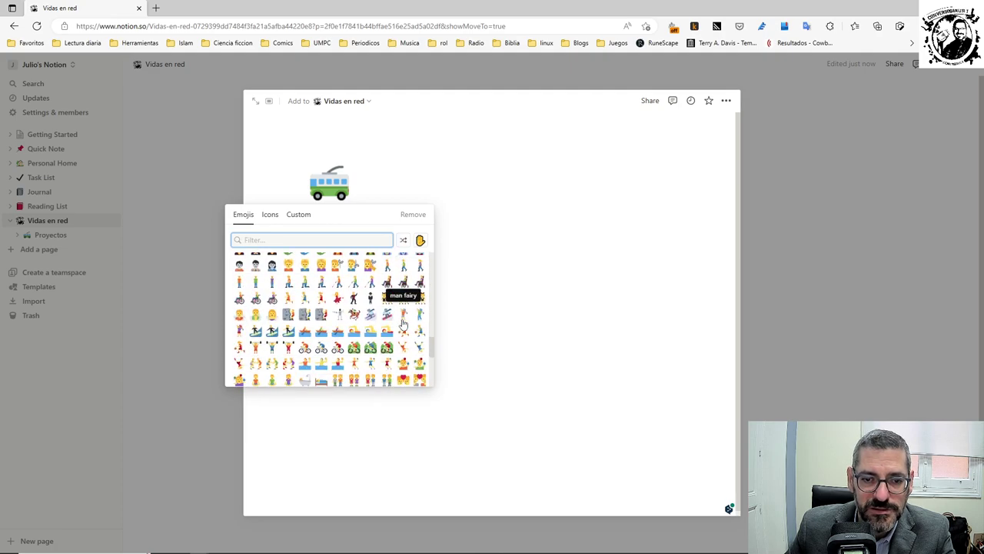
scroll(403, 324, down, 15)
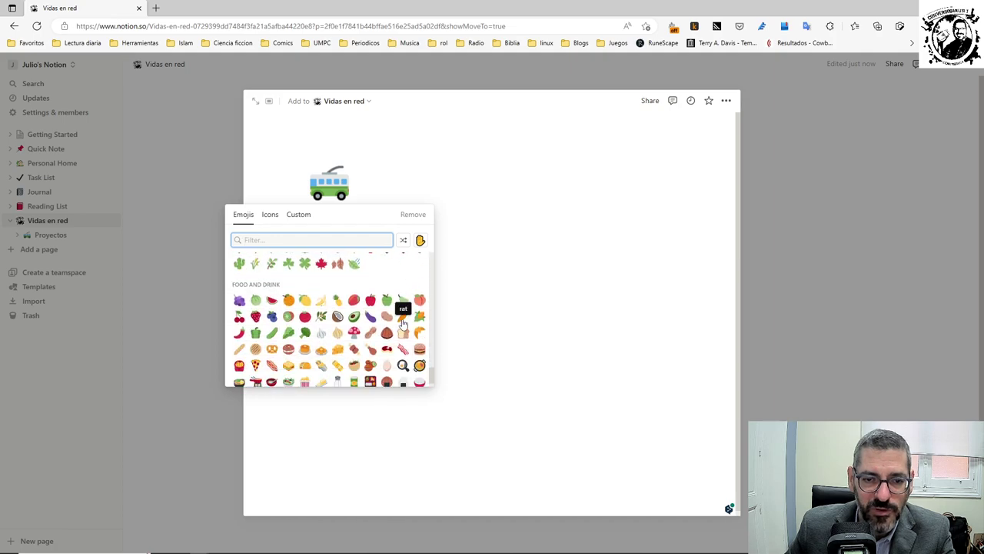
scroll(403, 324, down, 10)
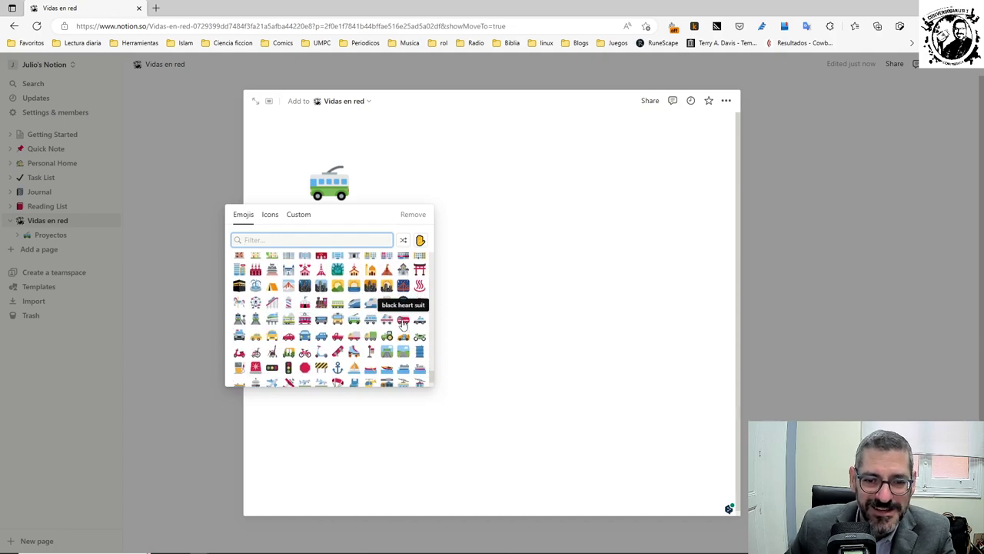
scroll(403, 323, up, 1)
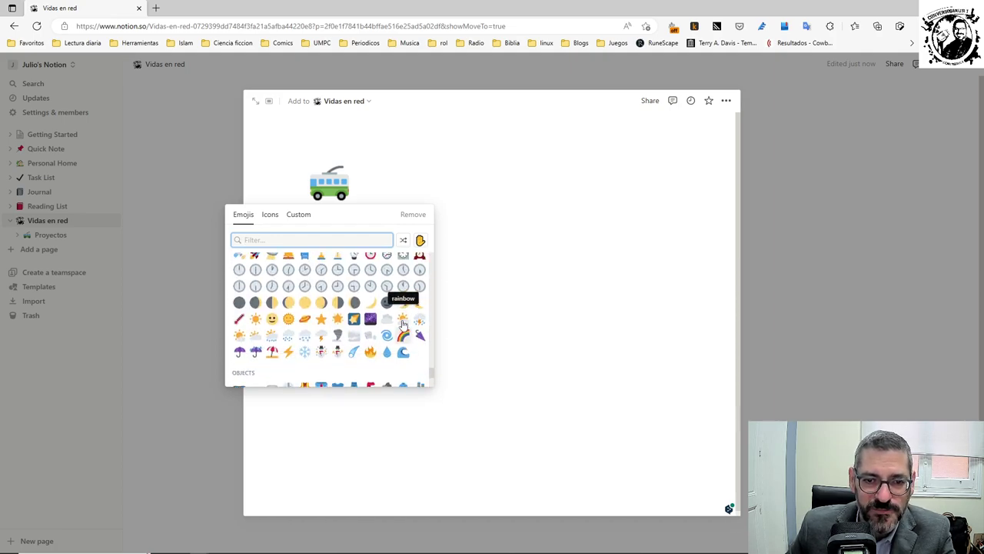
click(352, 285)
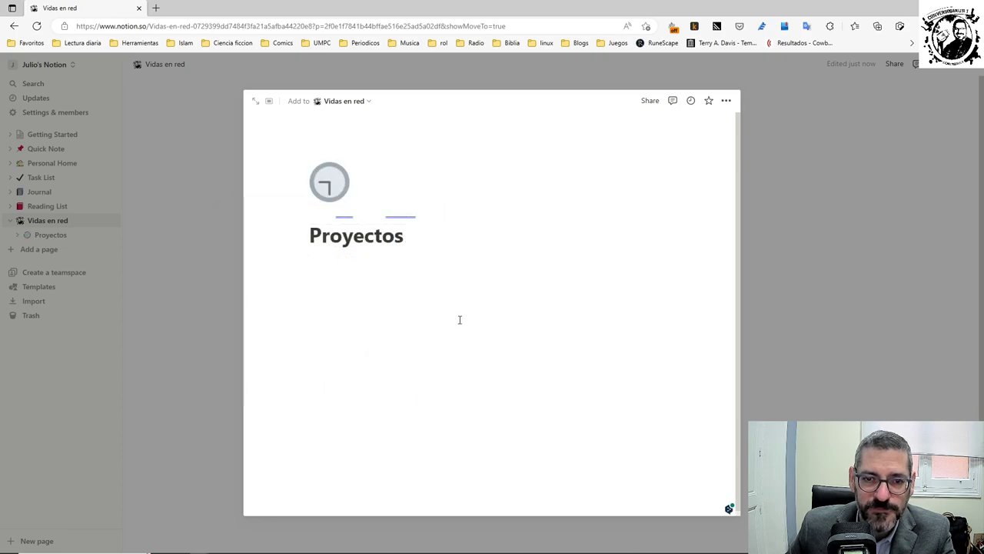
click(369, 303)
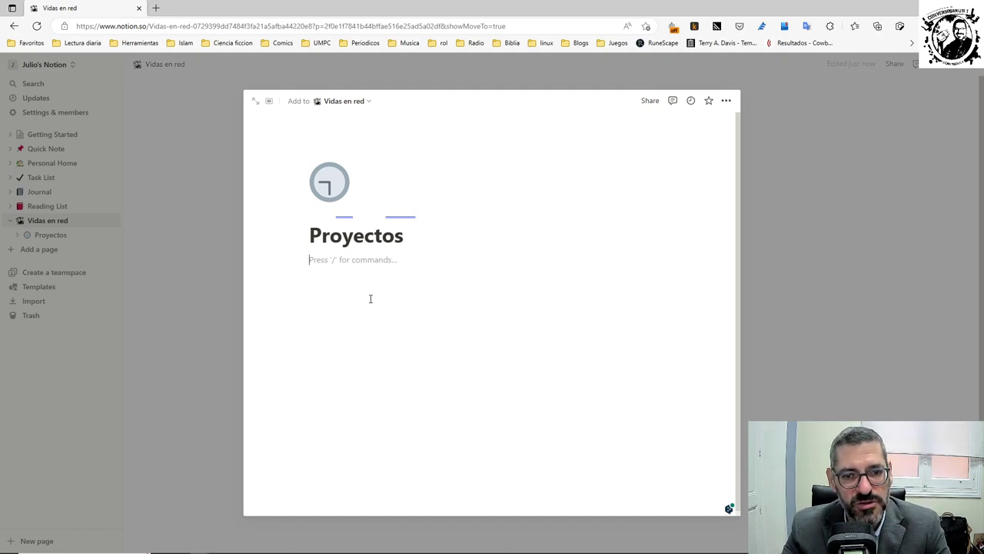
text(/)
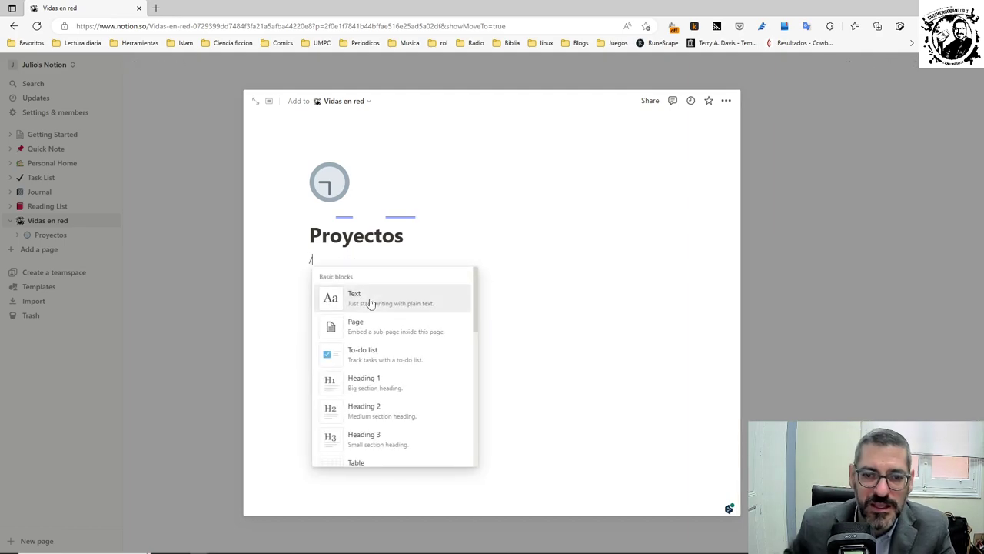
scroll(384, 327, down, 1)
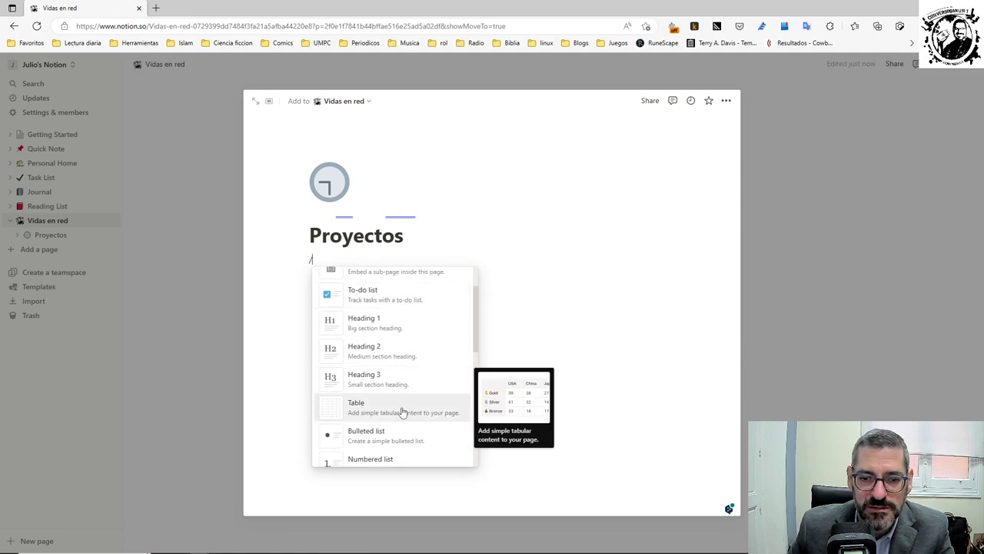
click(402, 412)
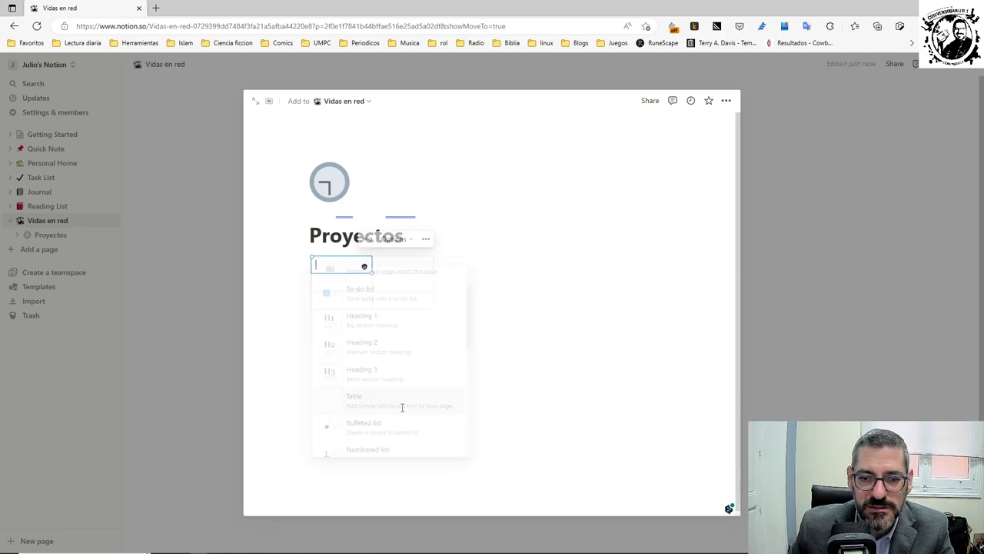
click(425, 239)
click(453, 280)
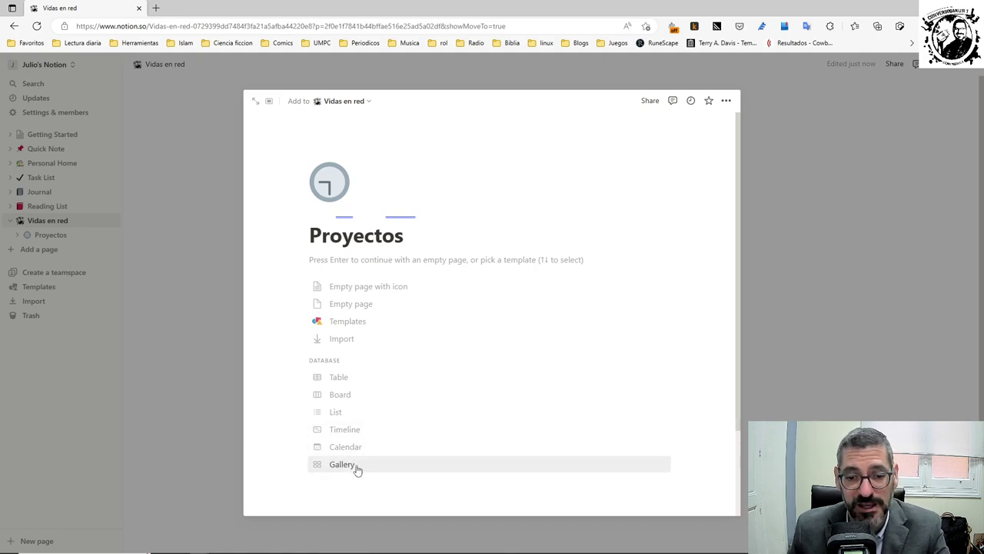
Turn the "Proyectos" page into a table view with a new database and give it the clock face icon
click(354, 378)
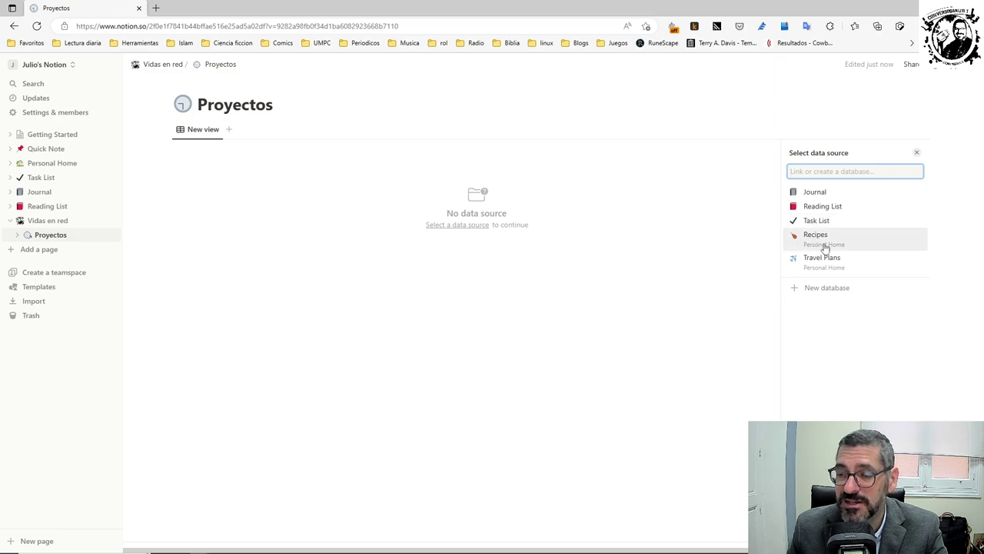
click(868, 291)
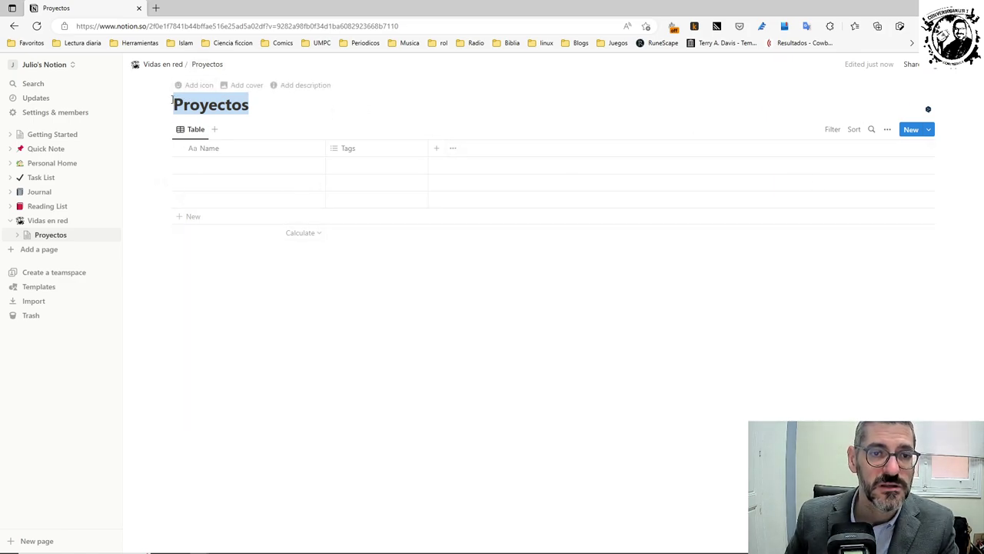
click(193, 85)
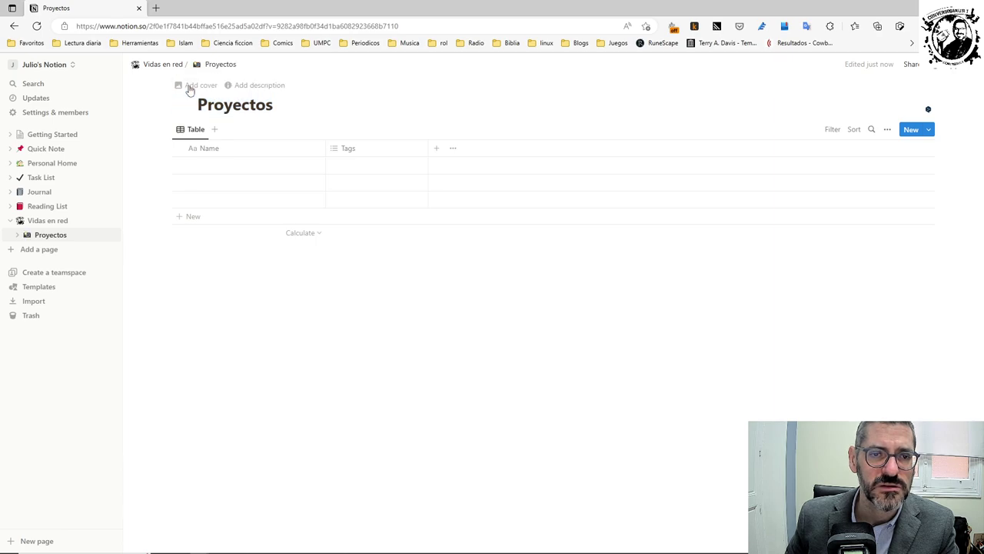
click(182, 104)
click(93, 190)
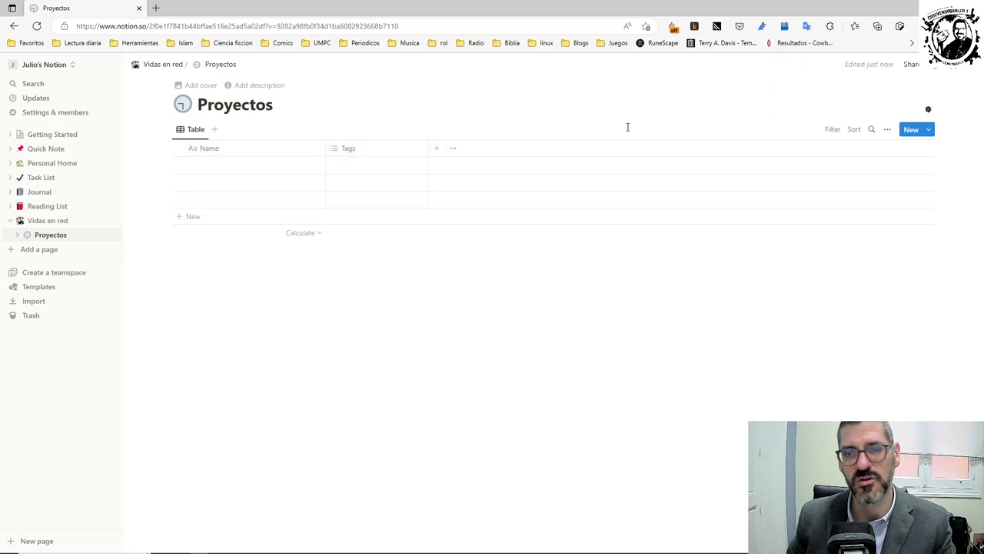
Rename the "Name" column of the Proyectos table to "Titulo"
click(208, 149)
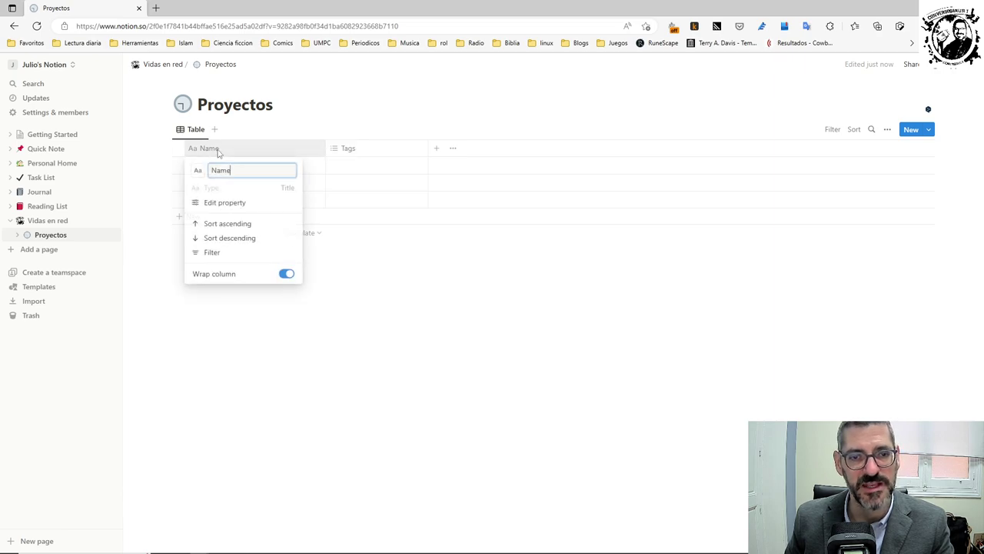
key(ctrl+a)
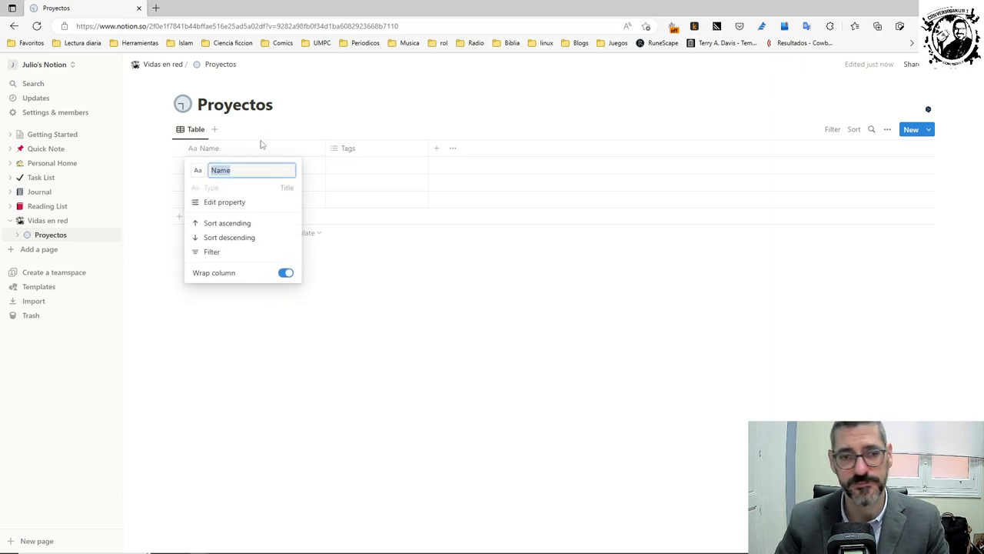
text(Titulo)
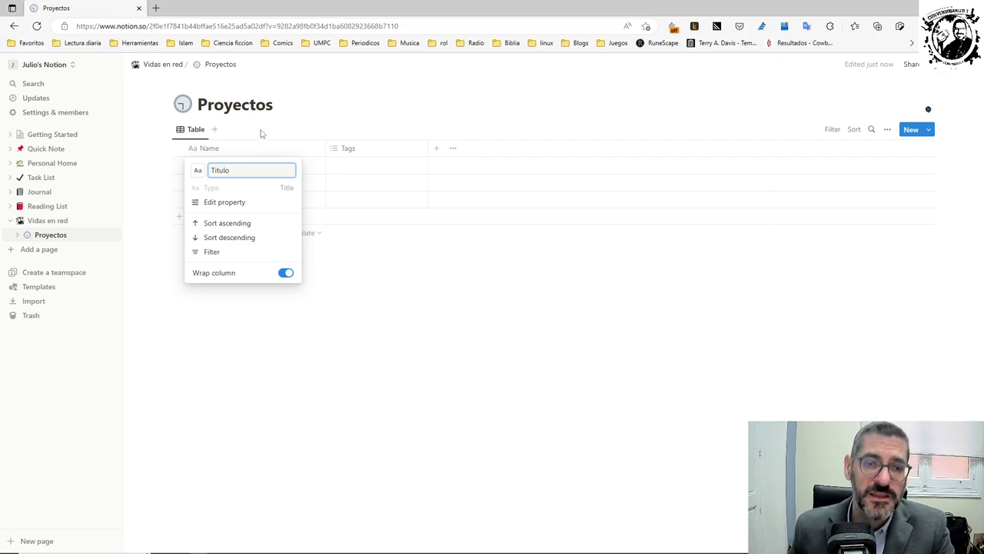
click(392, 266)
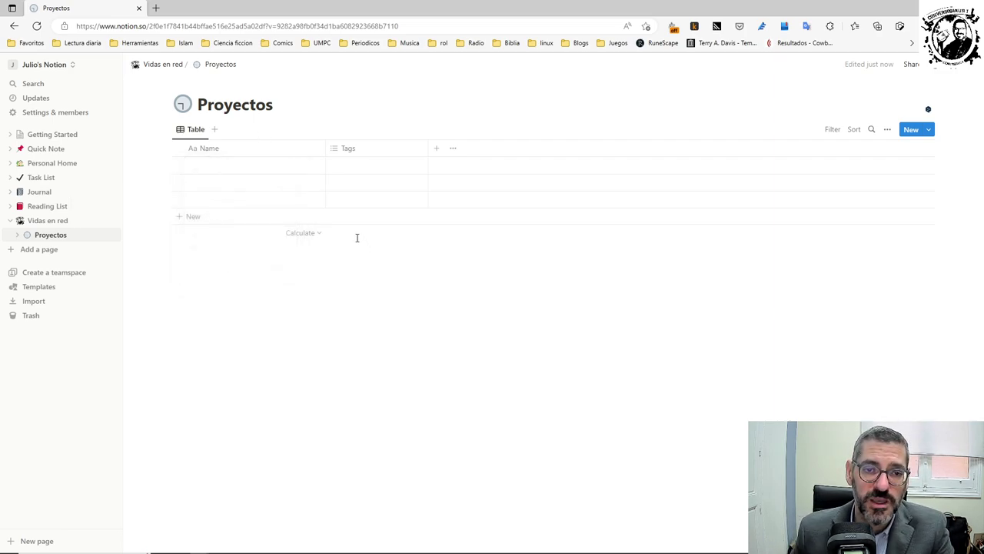
Rename the "Tags" column of the Proyectos table to "Medio", keeping its multi-select type
click(358, 151)
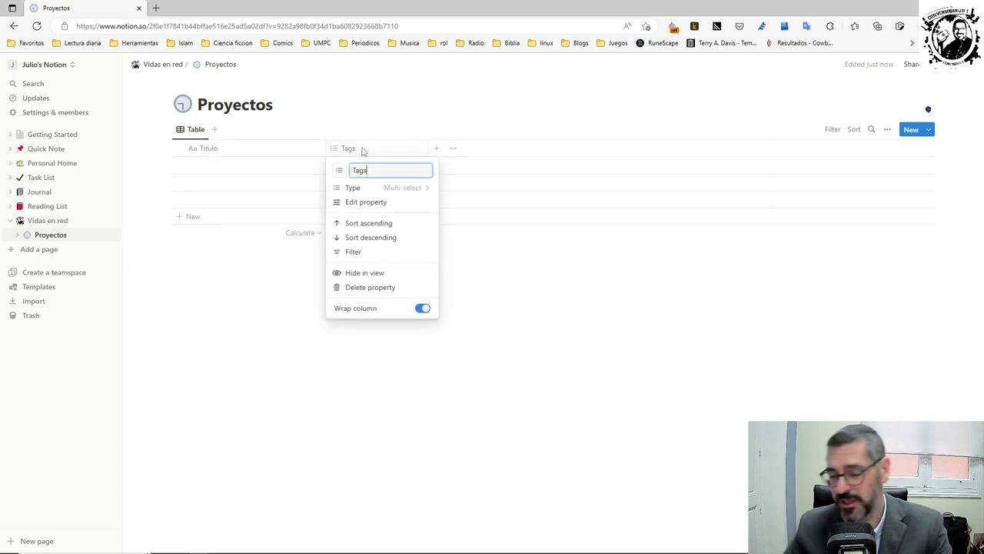
key(BackSpace)
key(BackSpace)
key(BackSpace)
key(BackSpace)
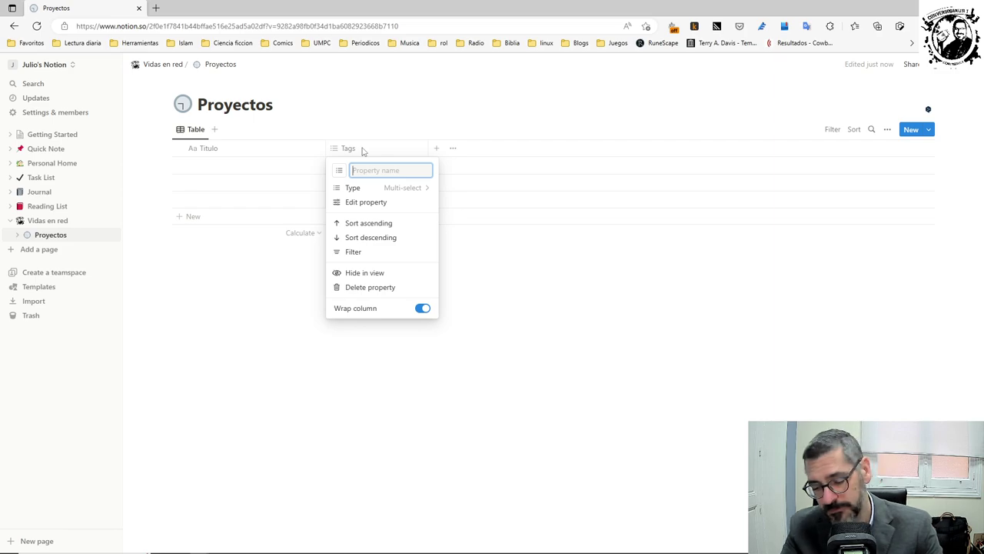
text(Med)
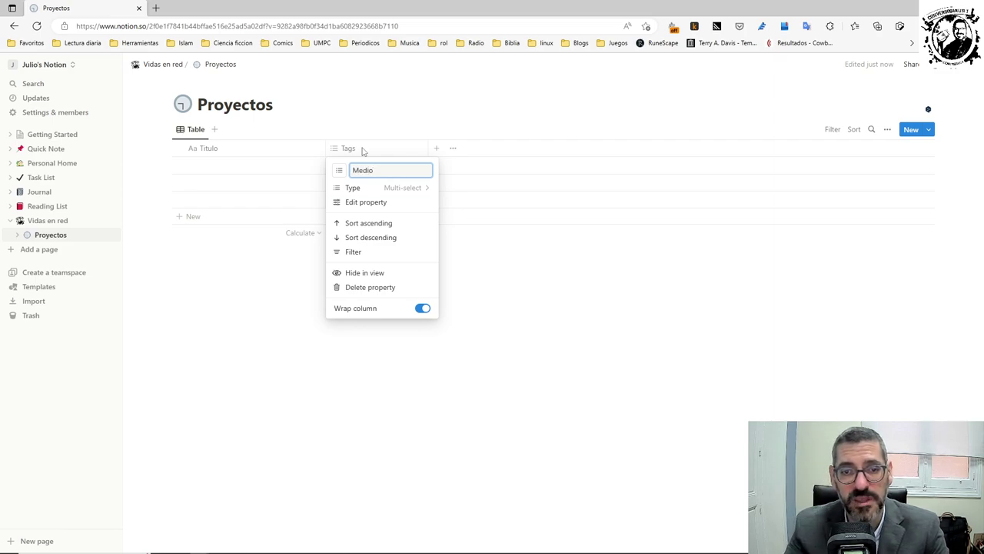
text(io)
key(Return)
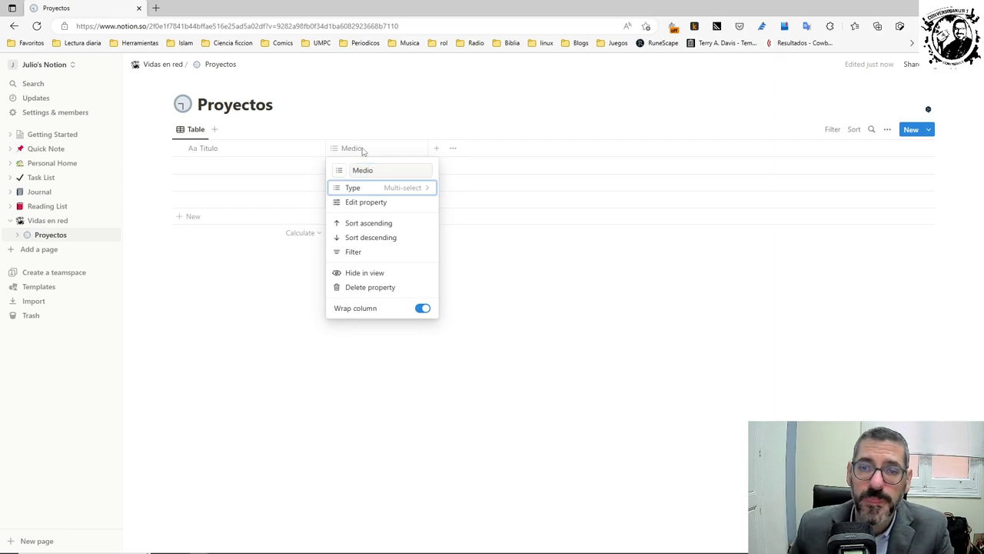
click(438, 153)
click(438, 153)
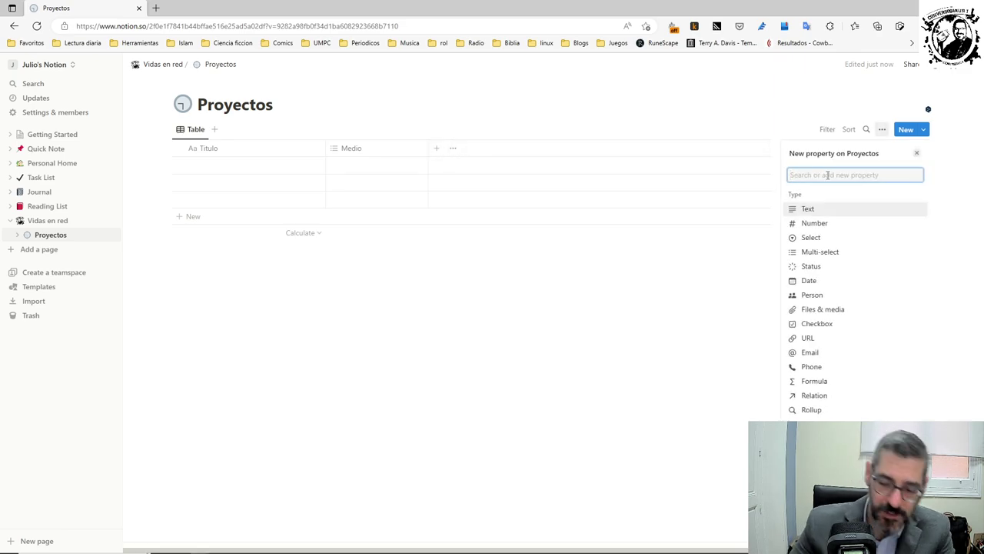
text(Publicado)
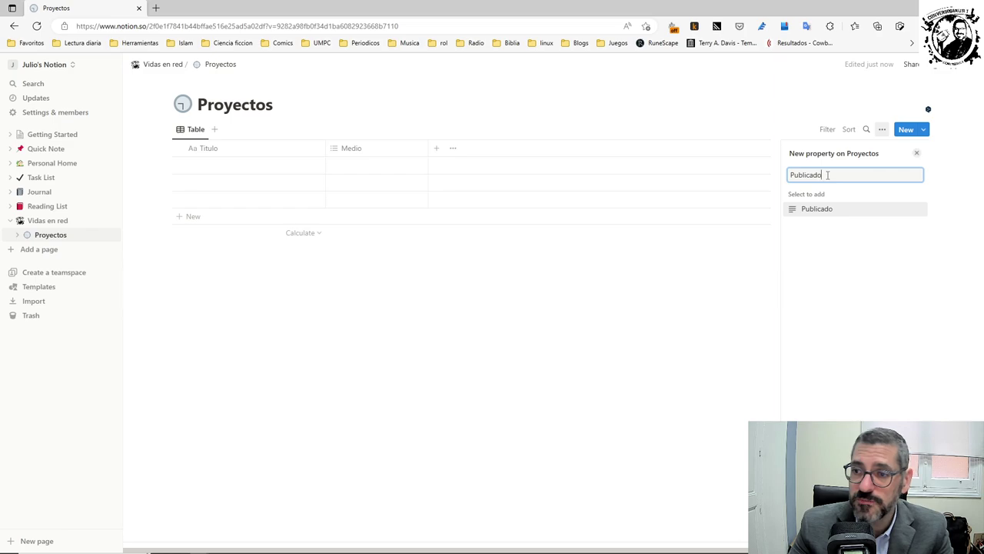
click(716, 257)
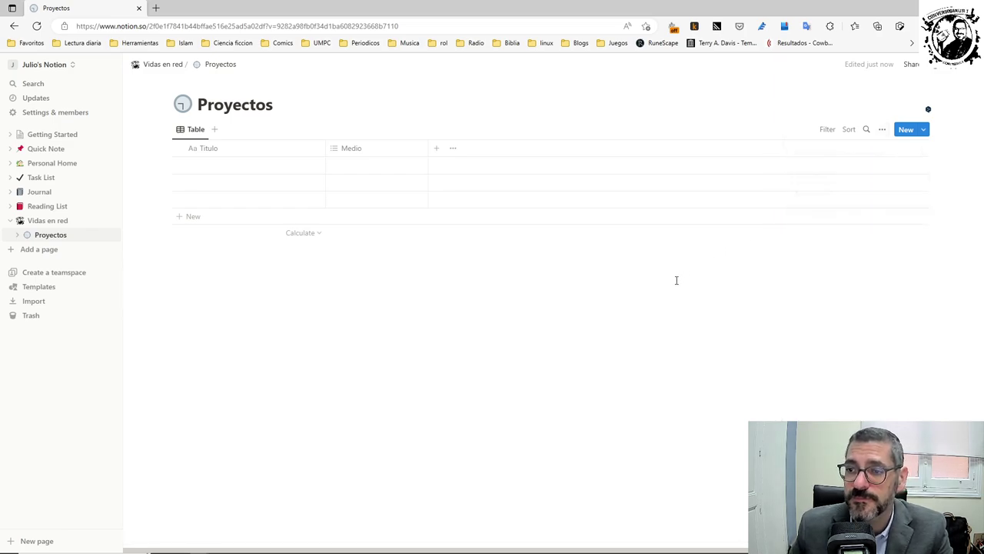
Add a property named "Publicado" to the Proyectos table and set its type to Select
click(436, 147)
text(Publicado)
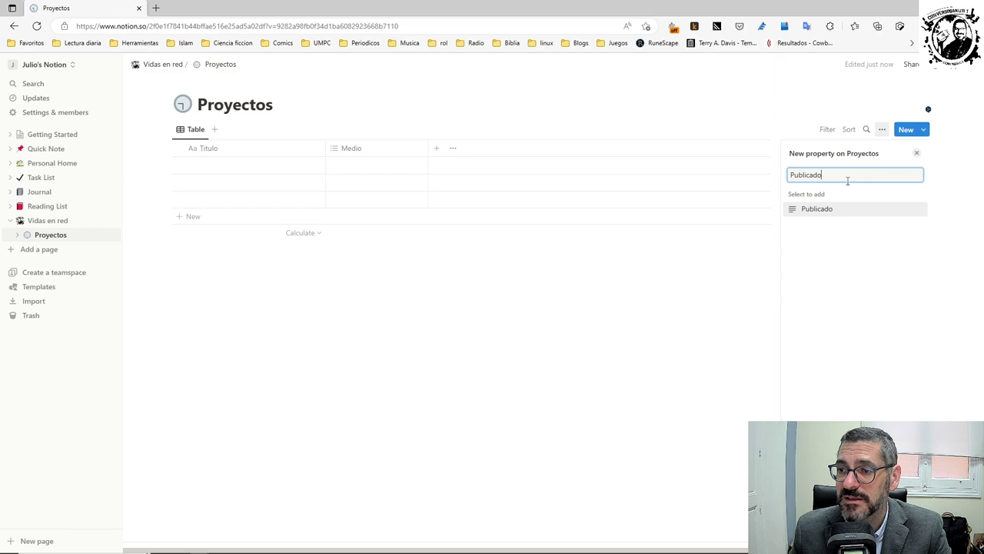
key(Return)
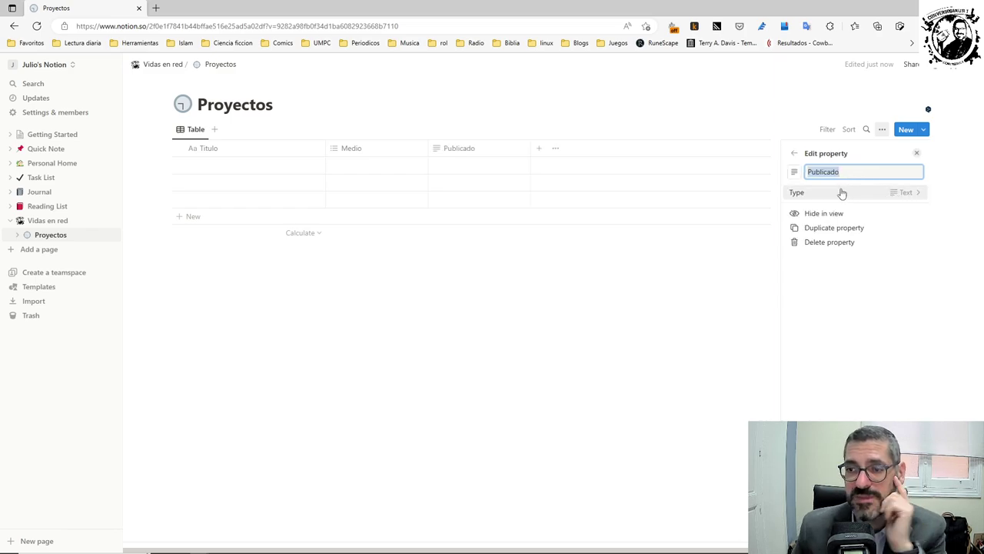
click(909, 195)
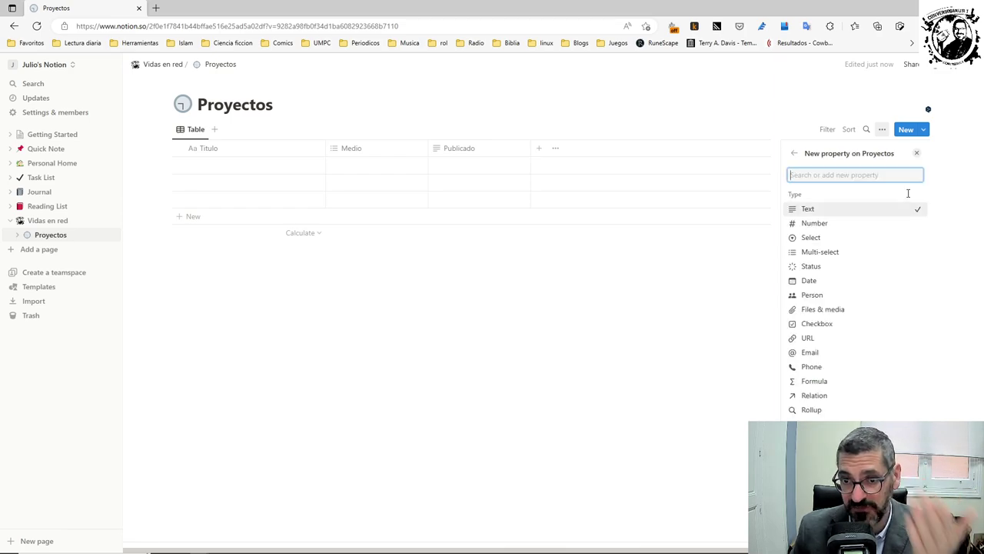
click(839, 239)
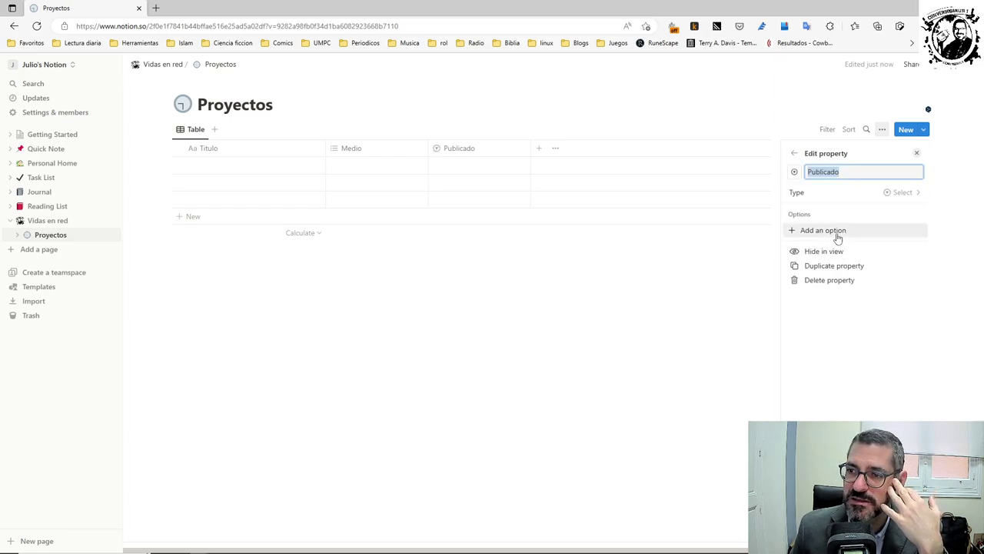
Create the options "SI" and "NO" for the "Publicado" property
click(838, 233)
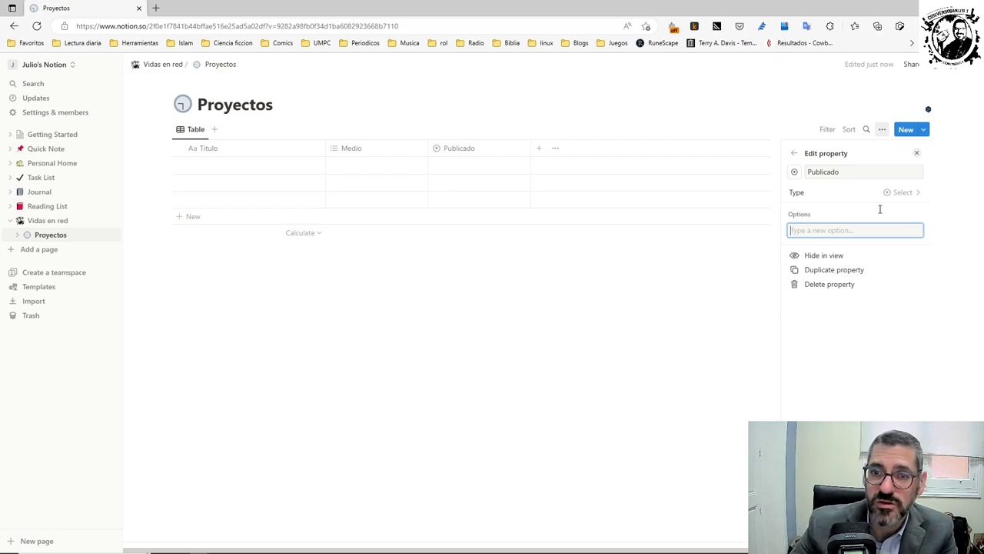
text(SI)
key(Return)
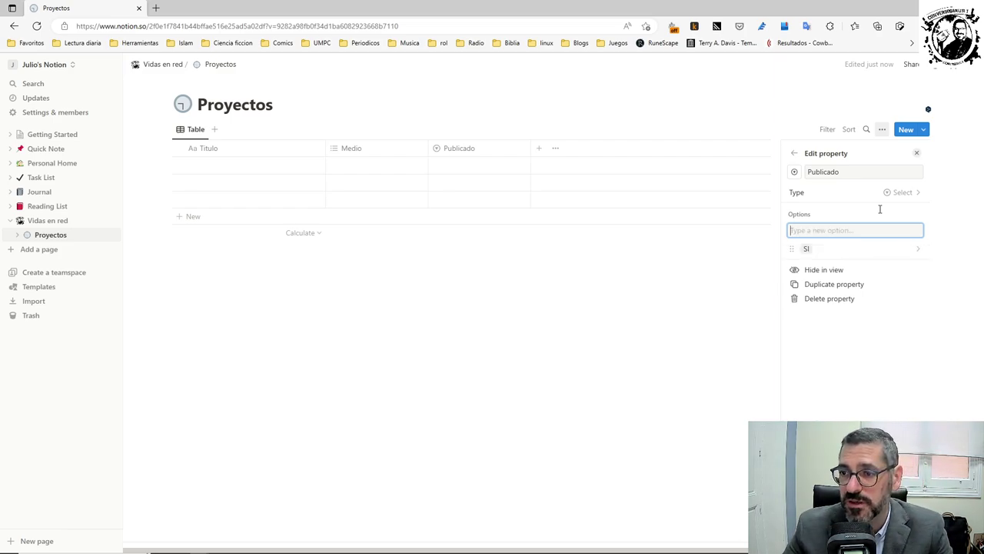
text(NO)
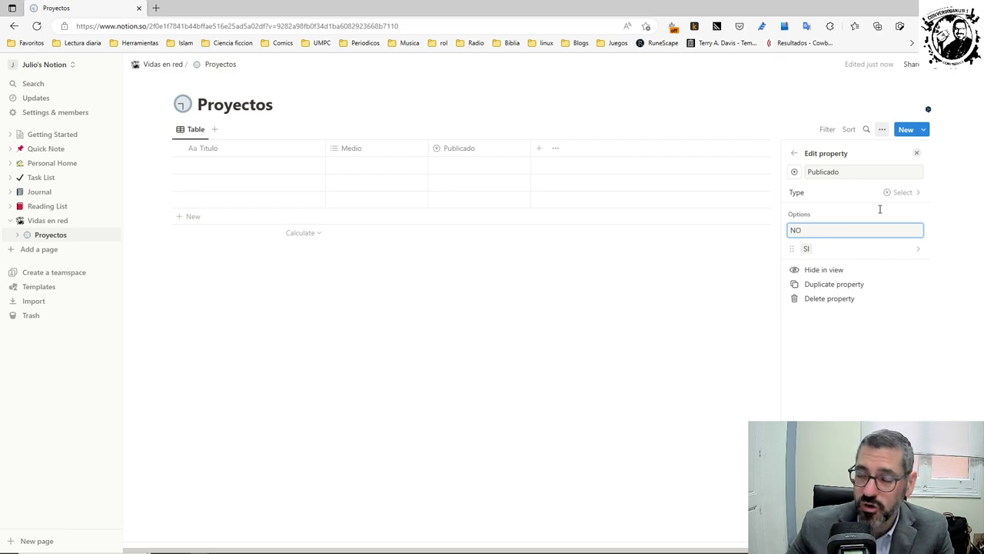
key(Return)
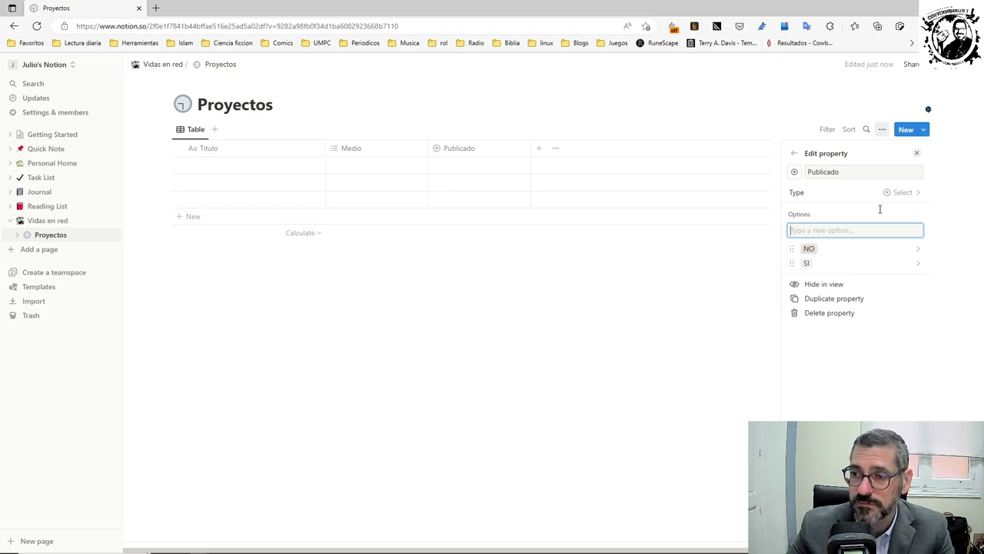
Color the "NO" option of "Publicado" red and the "SI" option blue, and close the property settings
click(909, 253)
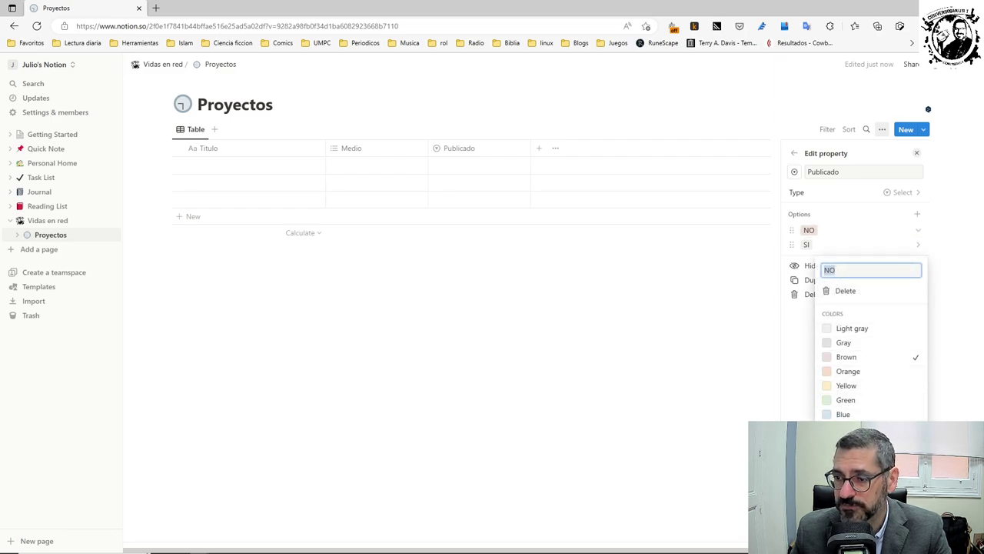
click(846, 457)
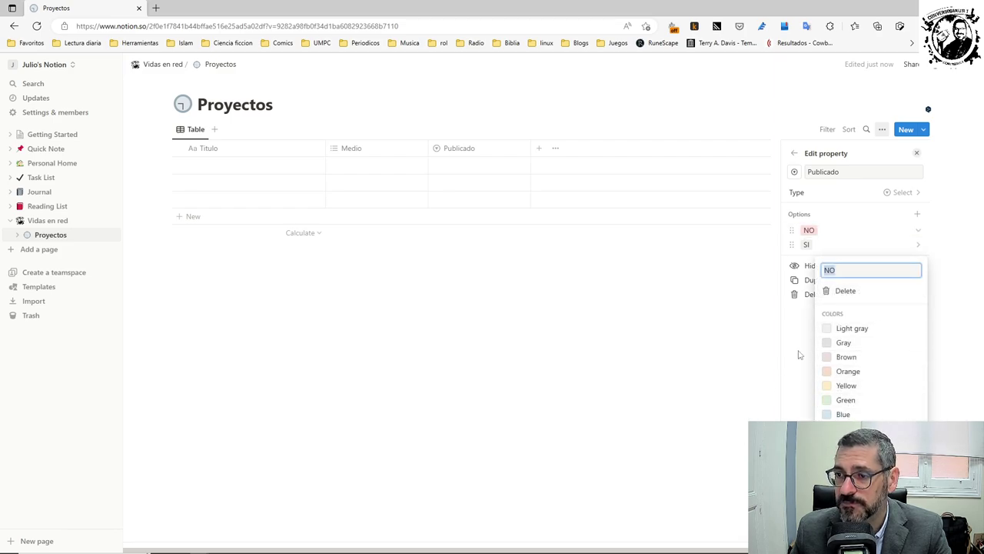
click(810, 312)
click(863, 244)
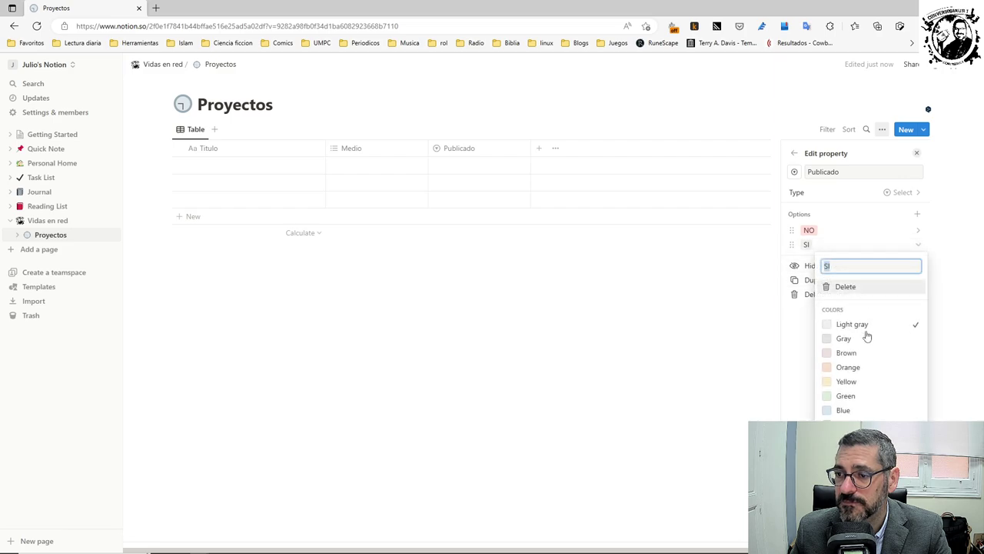
click(857, 411)
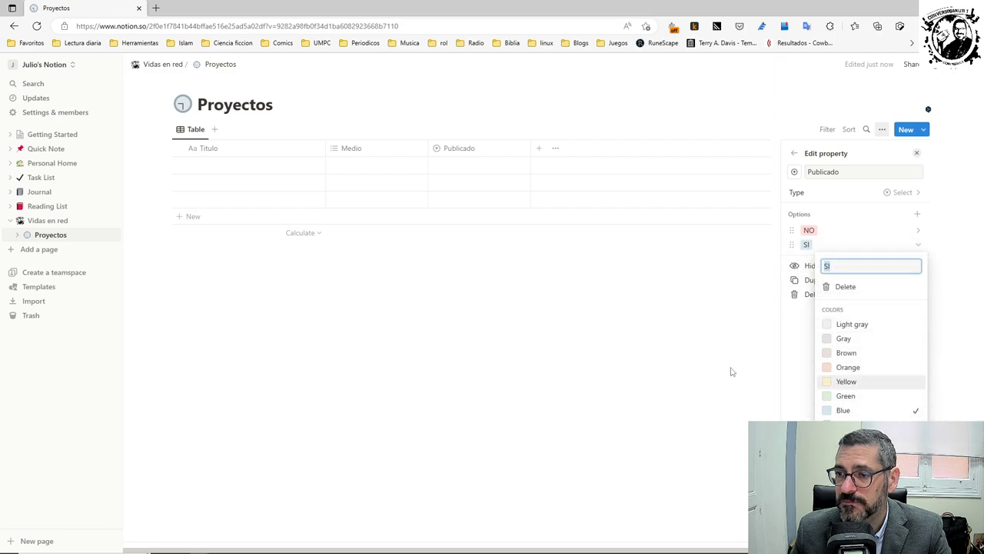
click(789, 346)
click(794, 154)
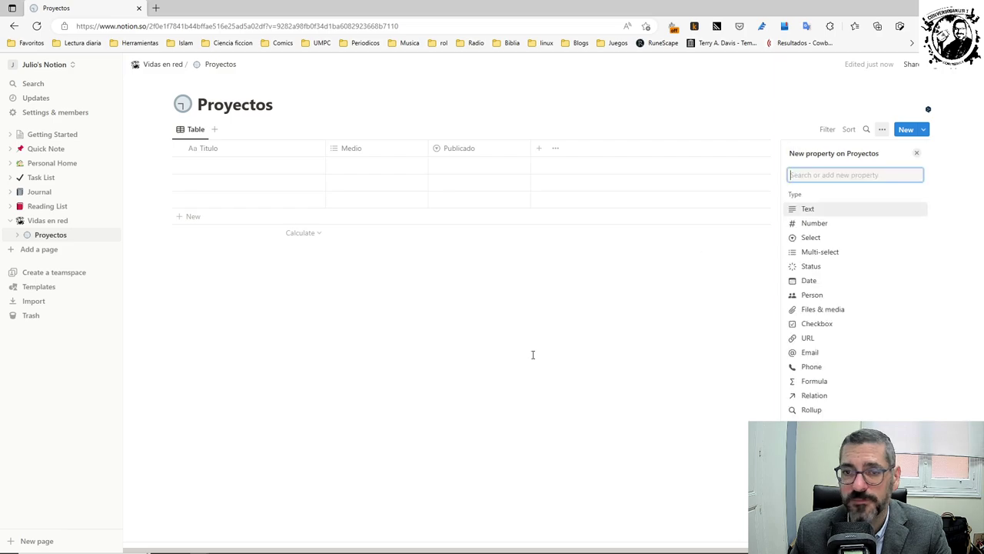
click(532, 353)
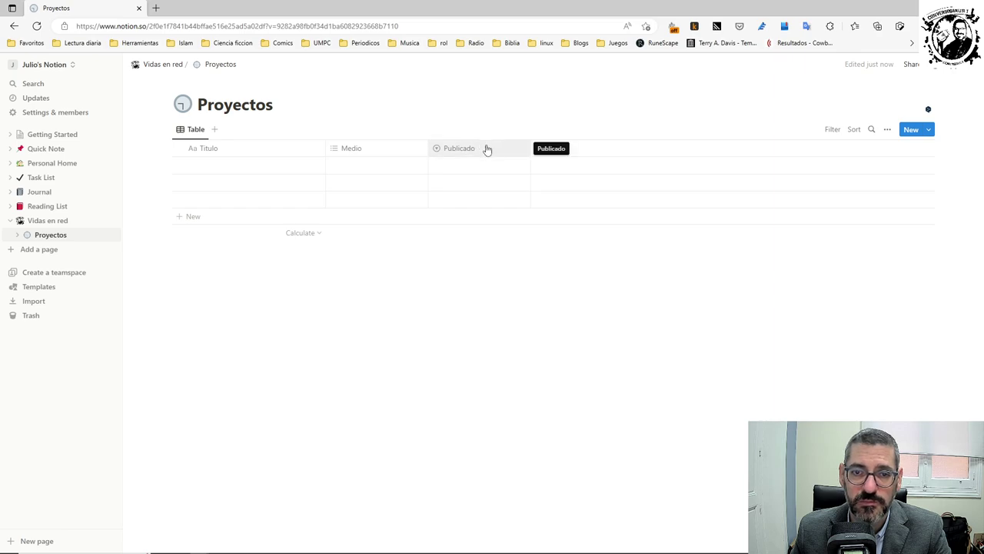
Add a new property named "Fecha publicación" to the Proyectos table
click(540, 149)
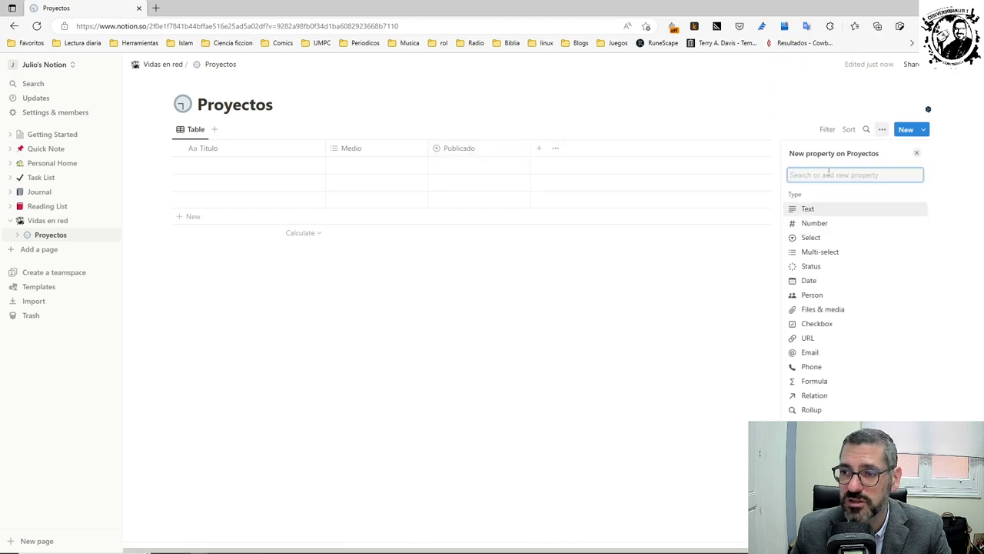
text(Fecha)
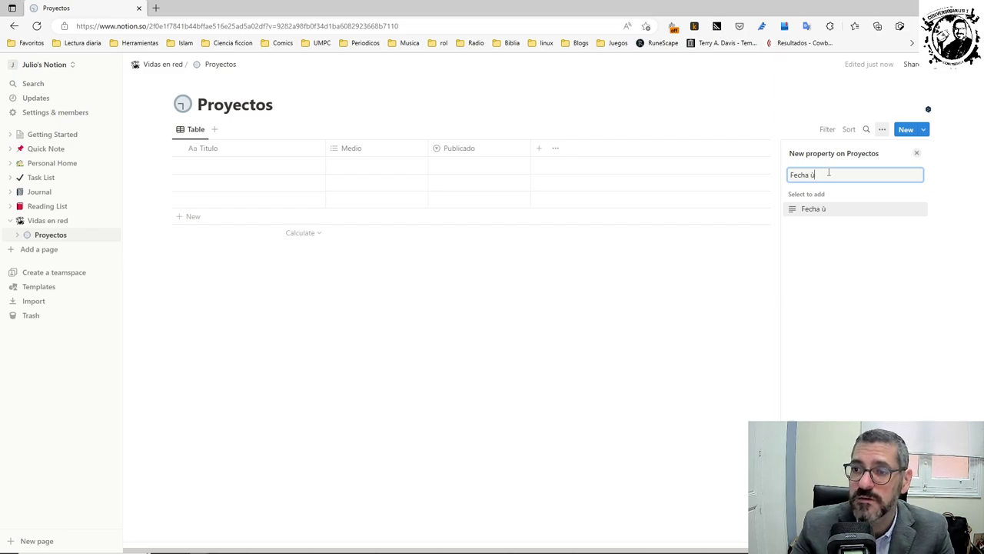
text( ú)
key(BackSpace)
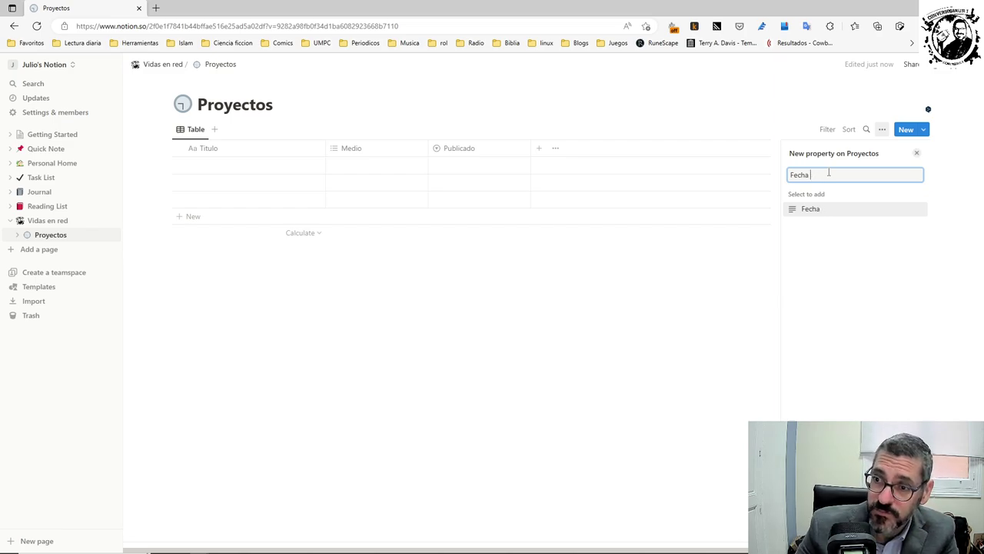
text(publicac)
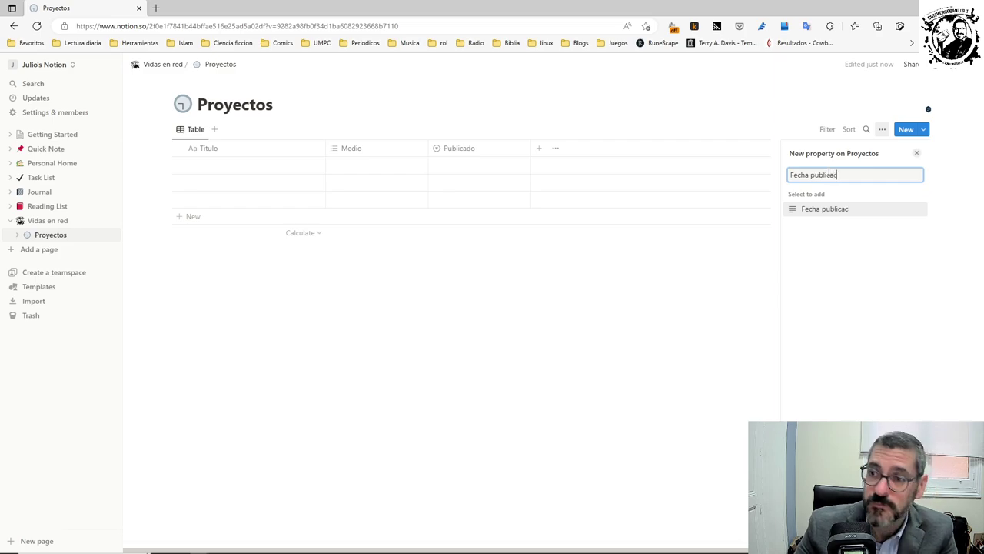
text(ión)
key(Return)
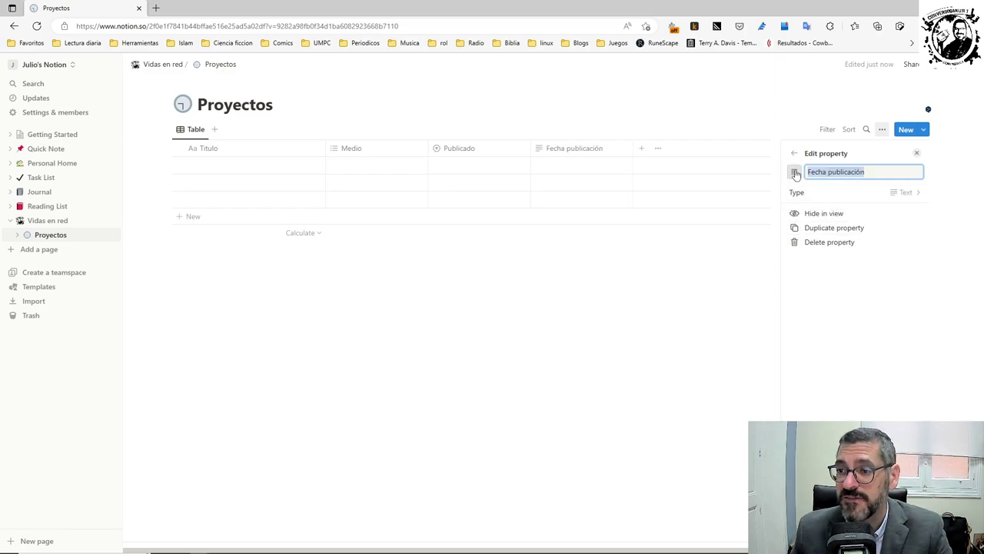
Set the type of "Fecha publicación" to Date with the Day/Month/Year date format, and close the property settings
click(844, 193)
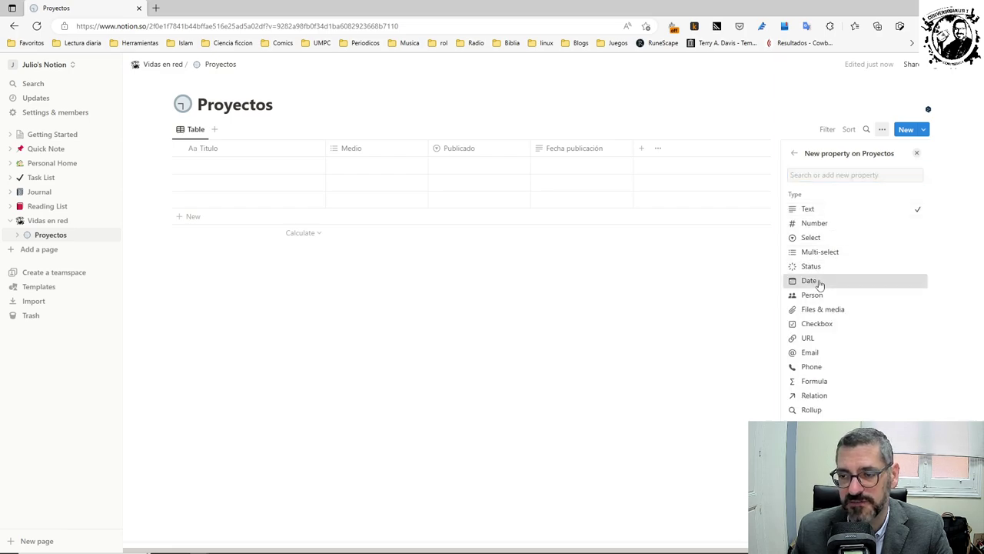
click(820, 282)
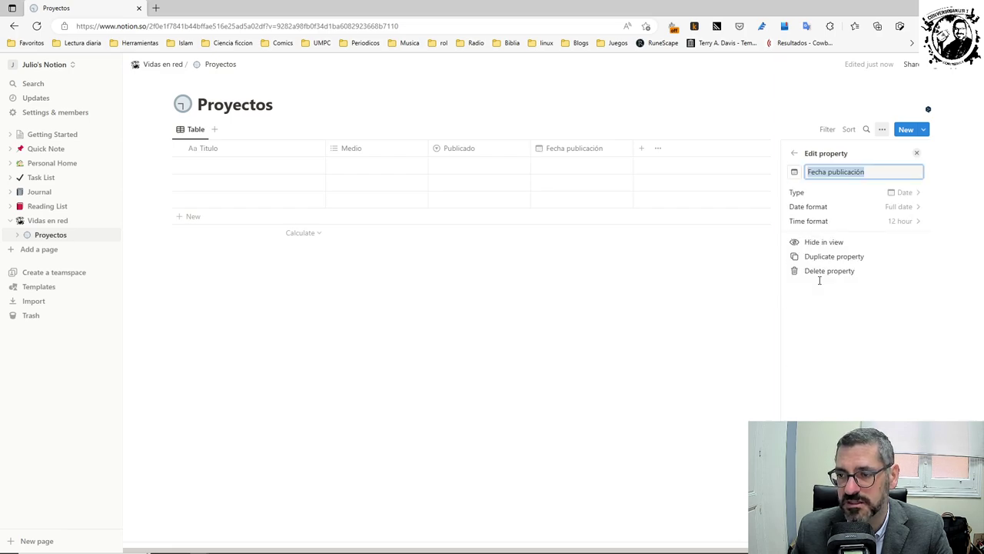
click(903, 209)
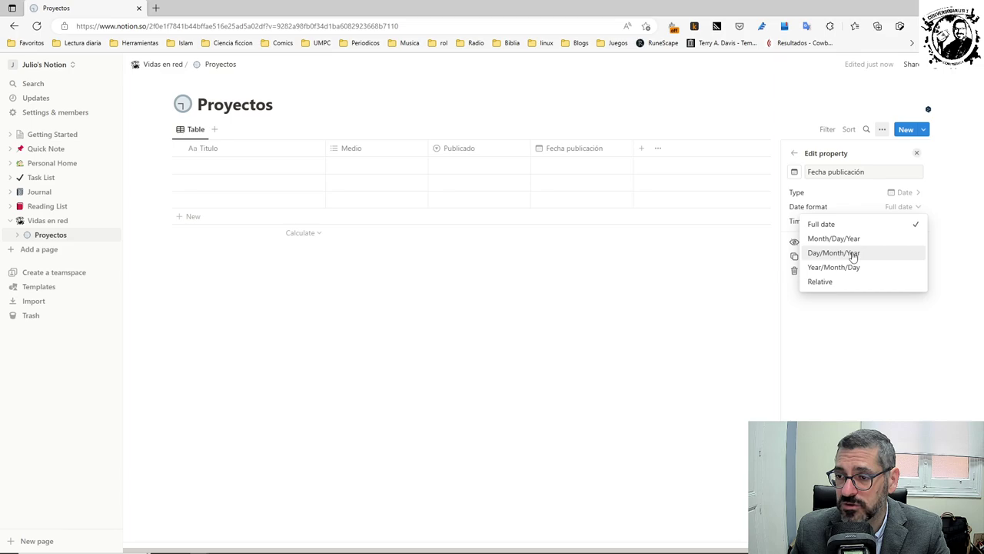
click(834, 253)
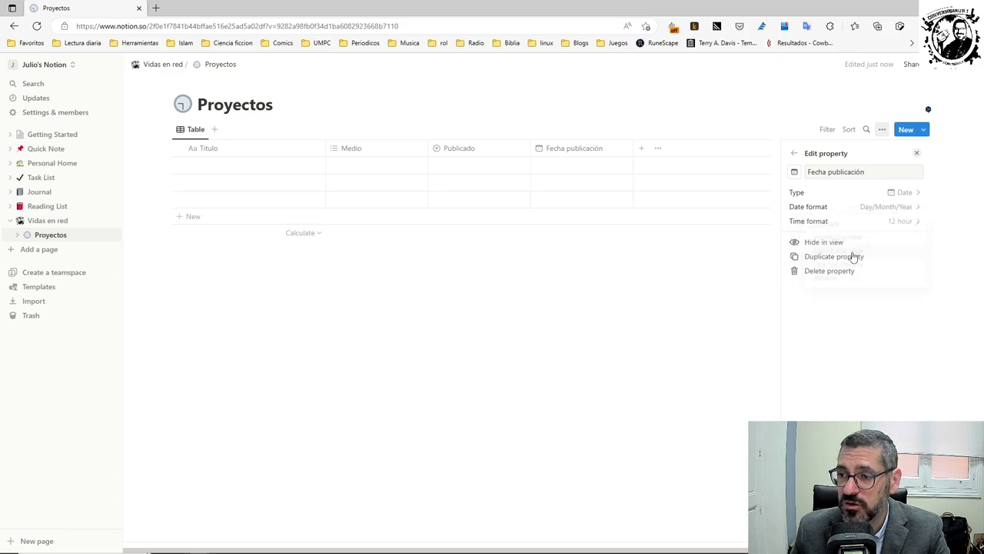
click(795, 153)
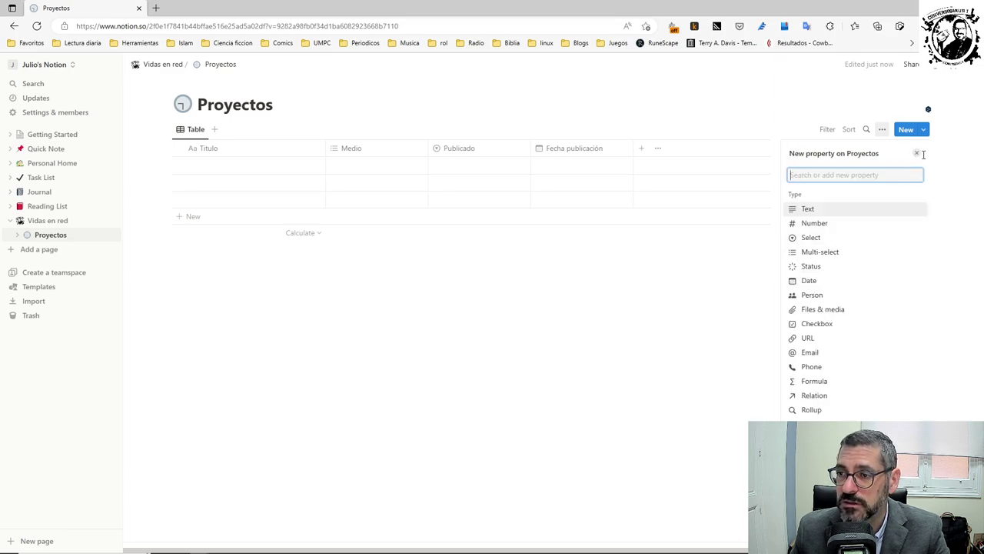
click(916, 153)
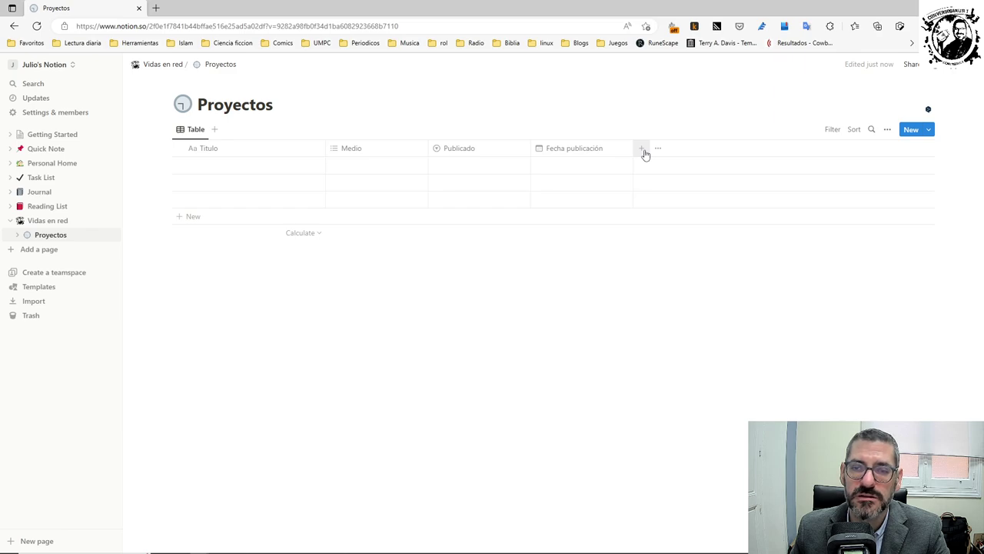
Add a property named "Estado" to the Proyectos table and set its type to Select
click(493, 170)
click(496, 127)
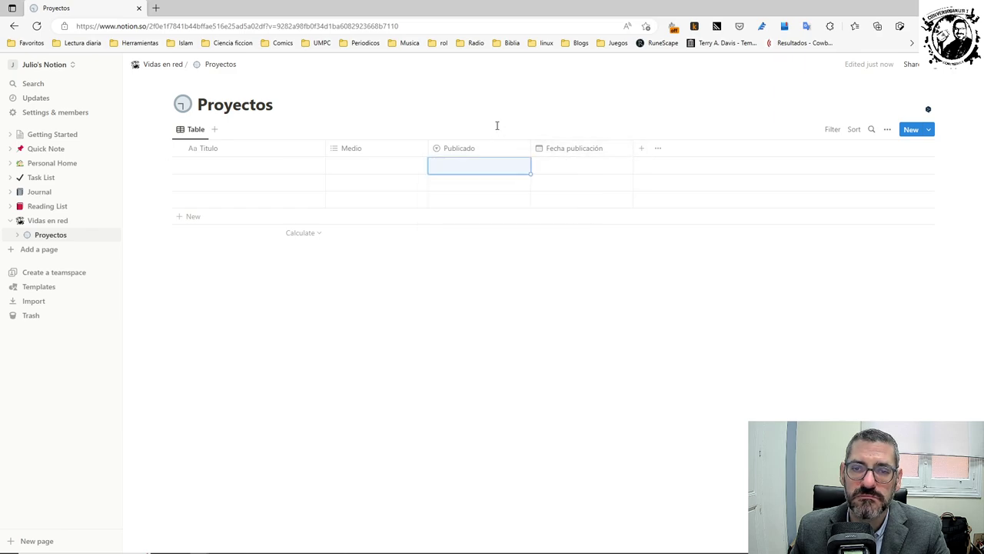
click(641, 148)
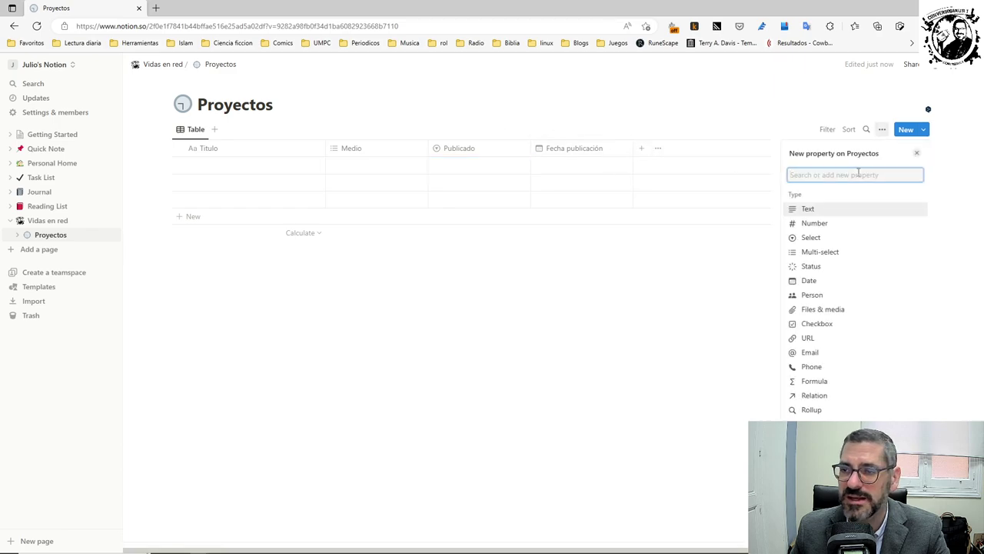
text(Es)
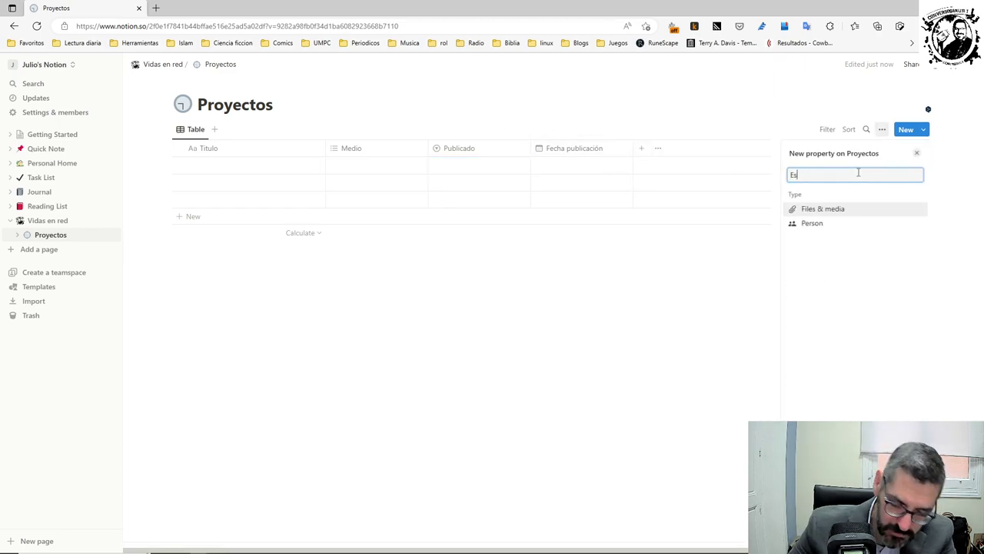
text(tado)
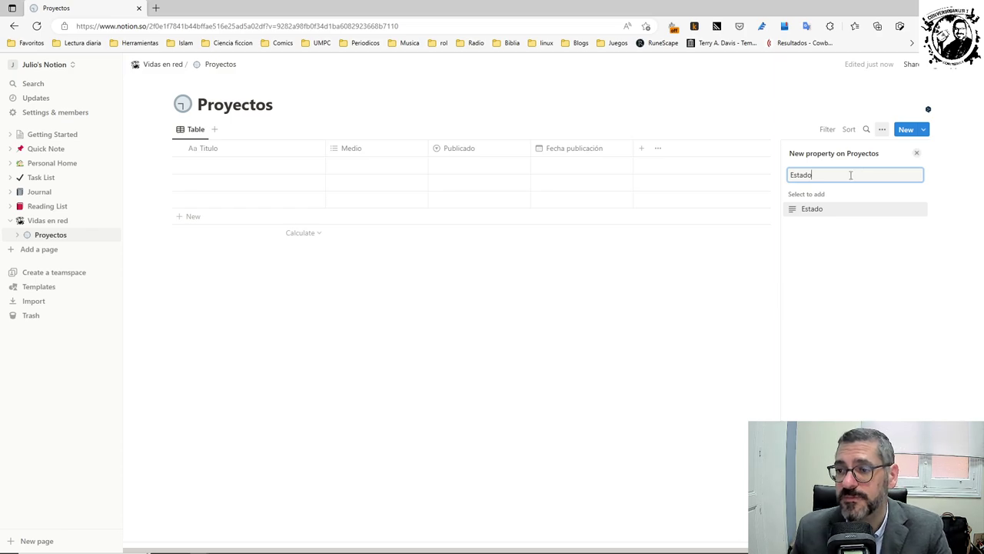
key(Return)
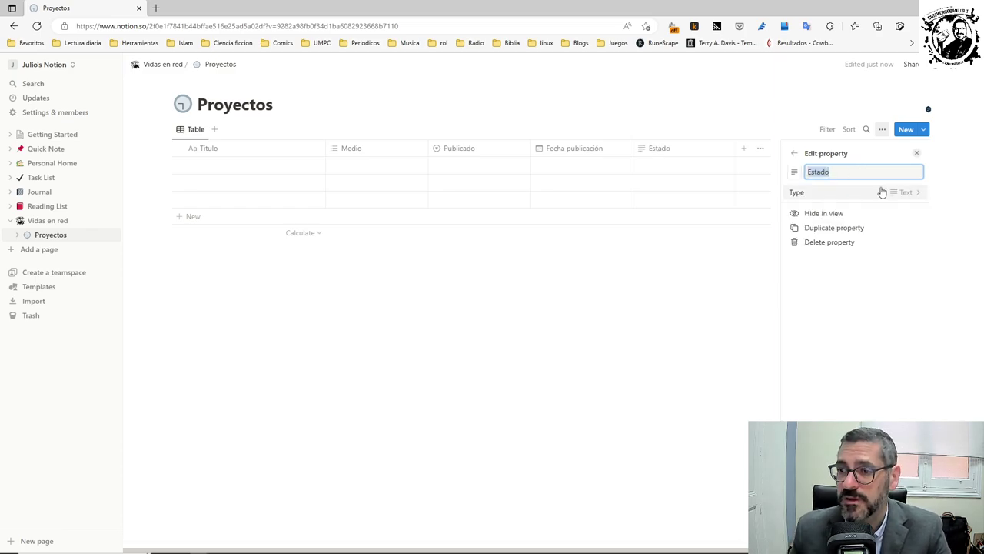
click(906, 201)
click(842, 237)
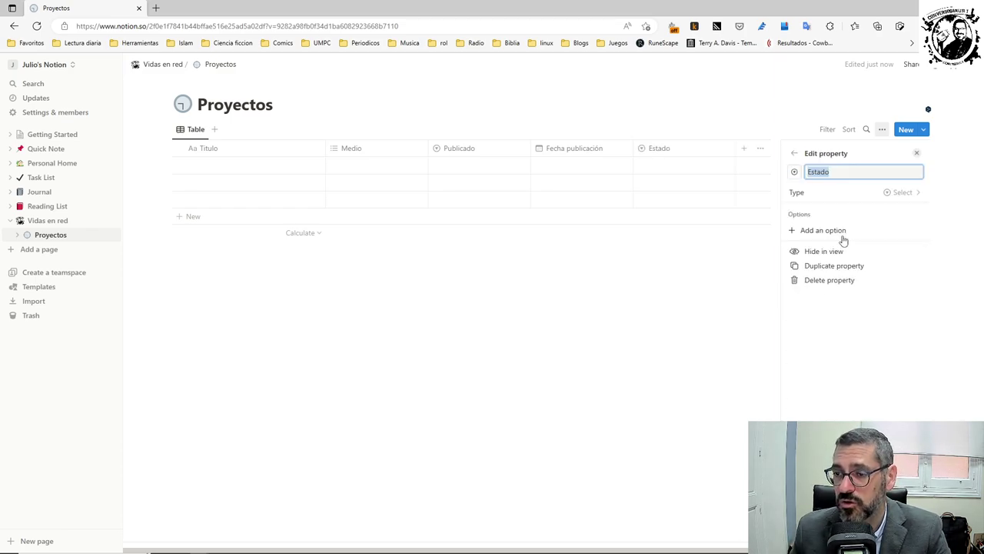
Create the options "Borrador" and "Proceso" for the "Estado" property and close its settings
click(824, 230)
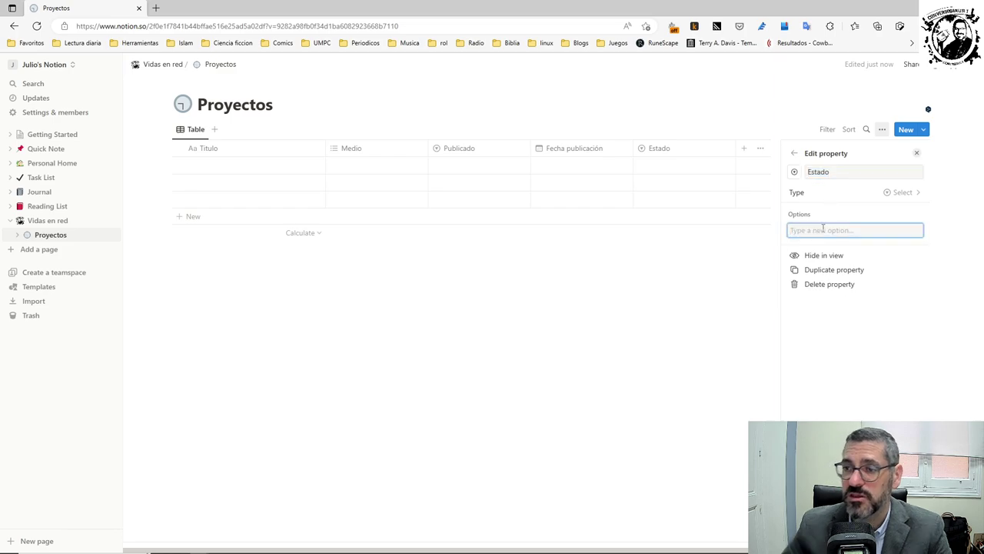
text(Borrador)
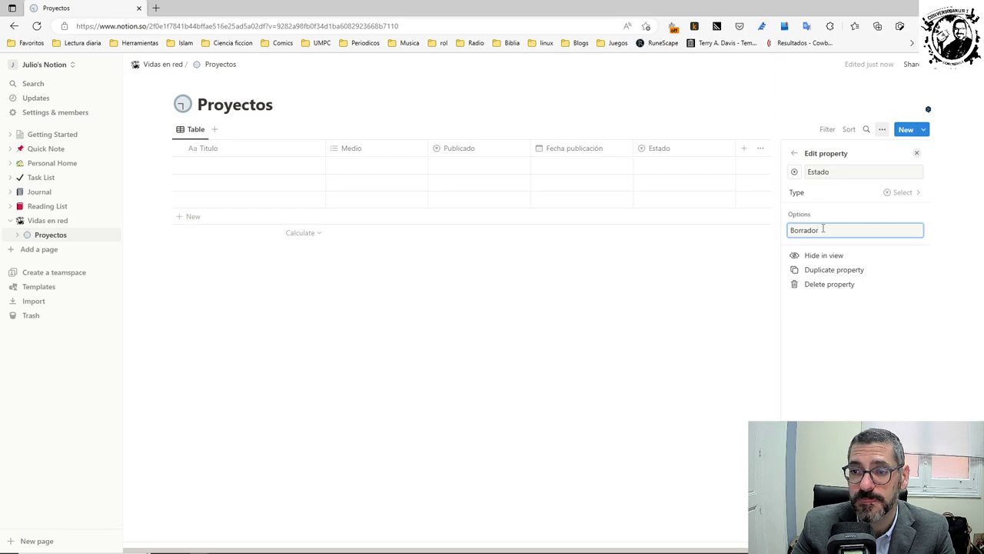
key(Return)
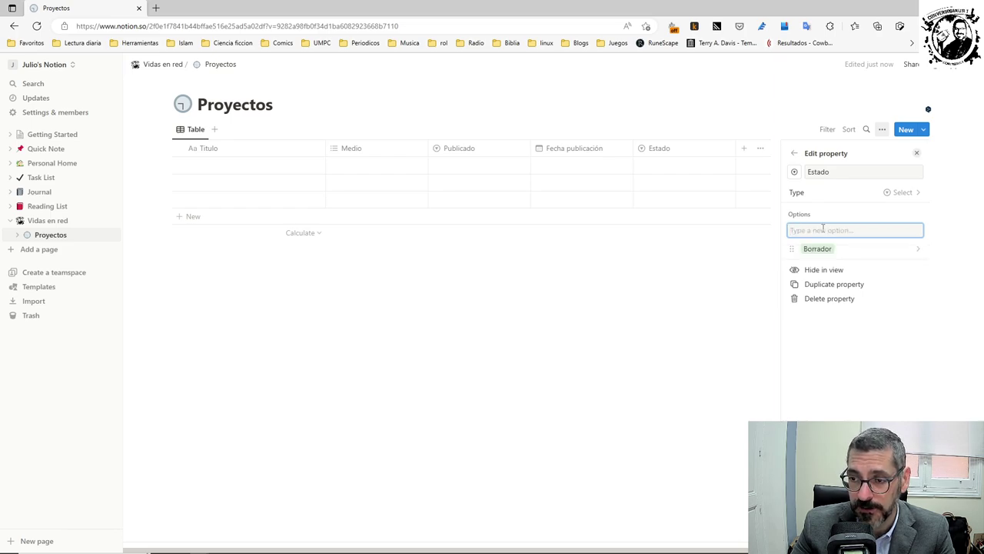
text(P)
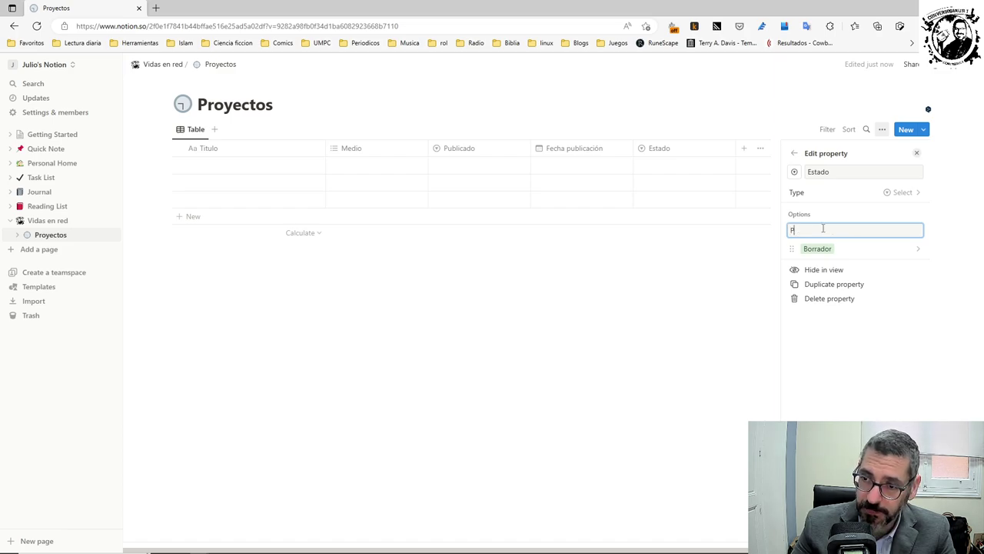
text(roceso)
key(Return)
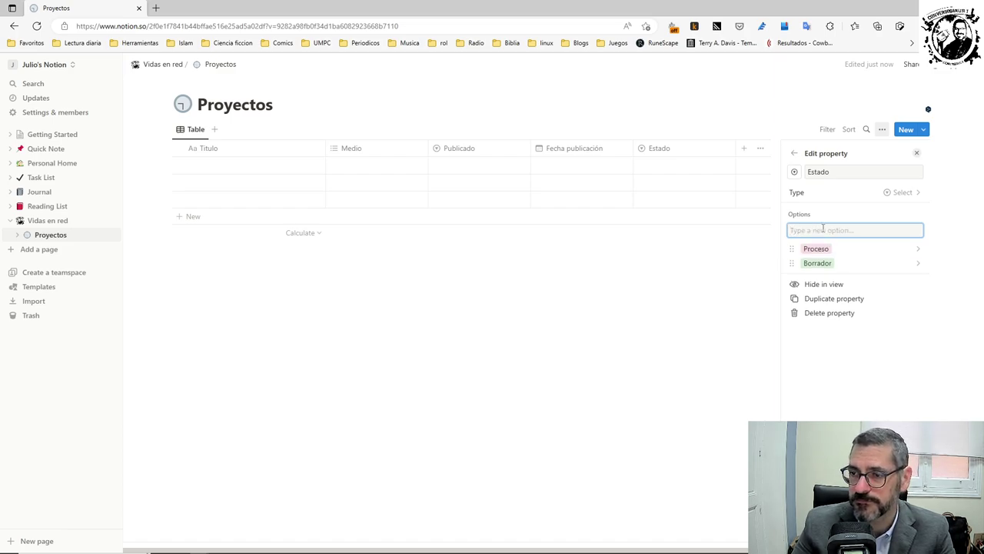
click(679, 316)
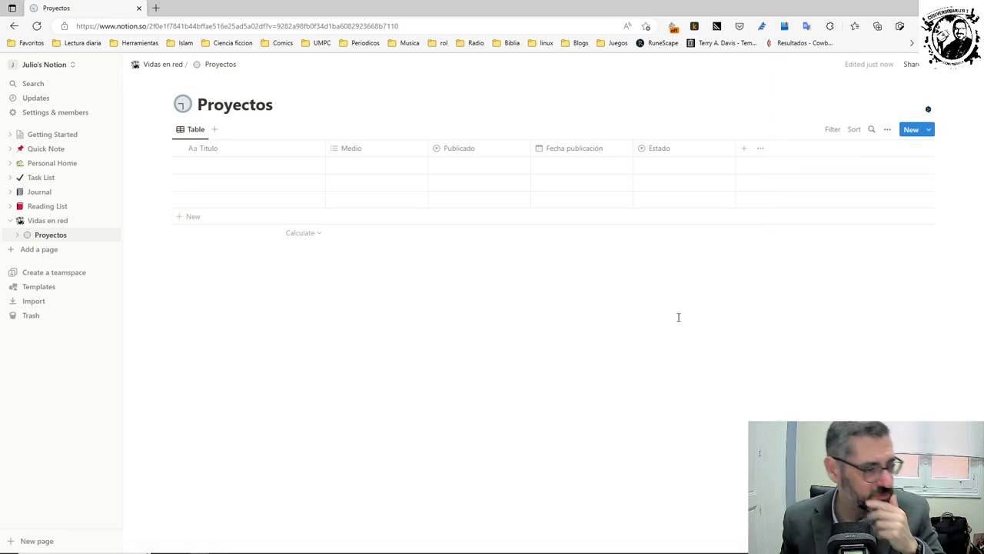
Enter "Bing salta a la IA" as the Titulo of the first row in the Proyectos table
click(242, 169)
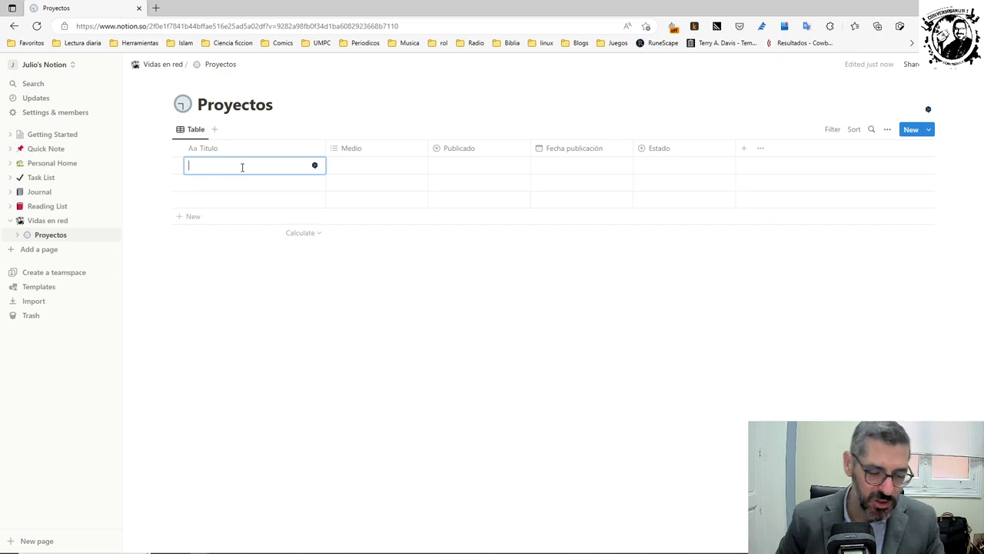
text(Binbg)
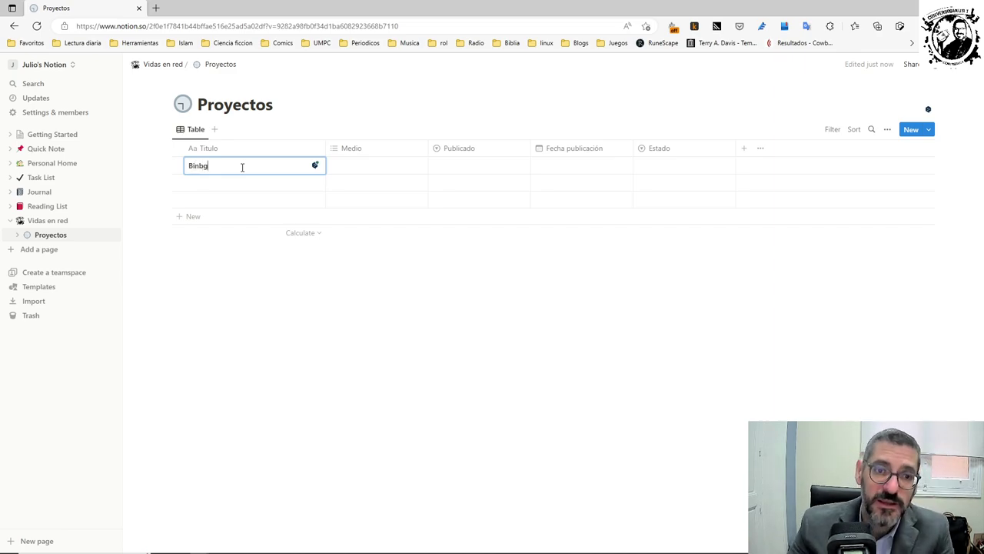
key(BackSpace)
key(BackSpace)
text(g)
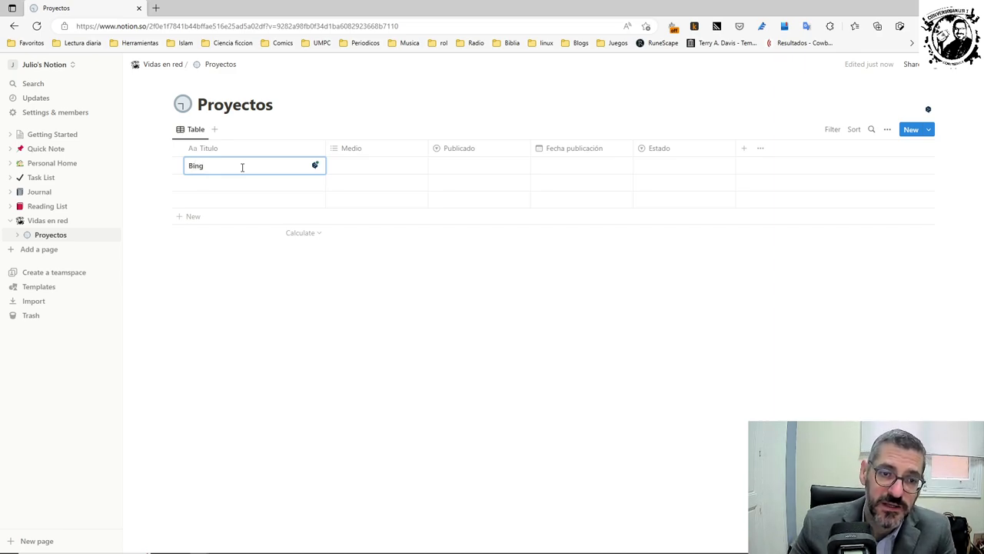
text( salta a la IA)
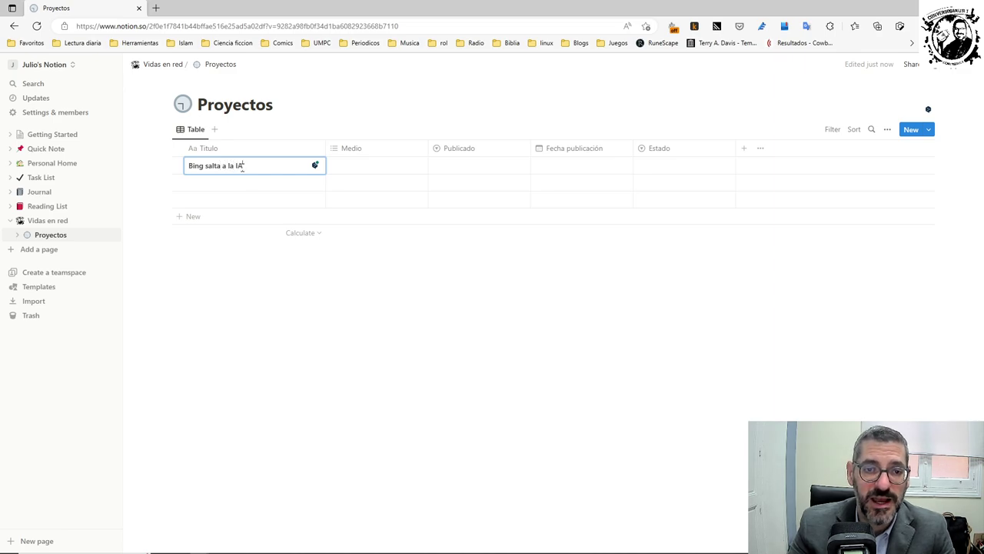
key(Return)
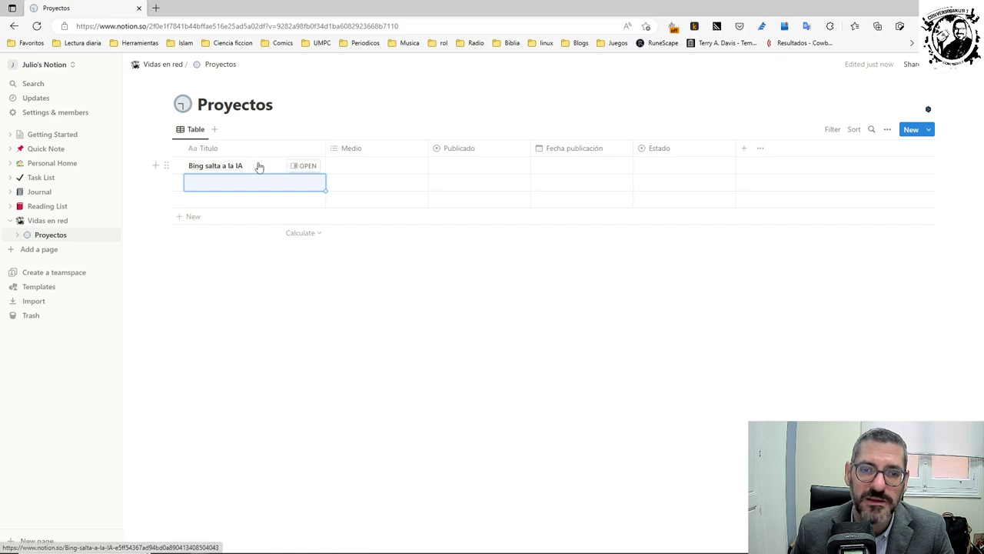
Open the "Bing salta a la IA" entry, check the options available for its Medio property, and close the entry
click(303, 165)
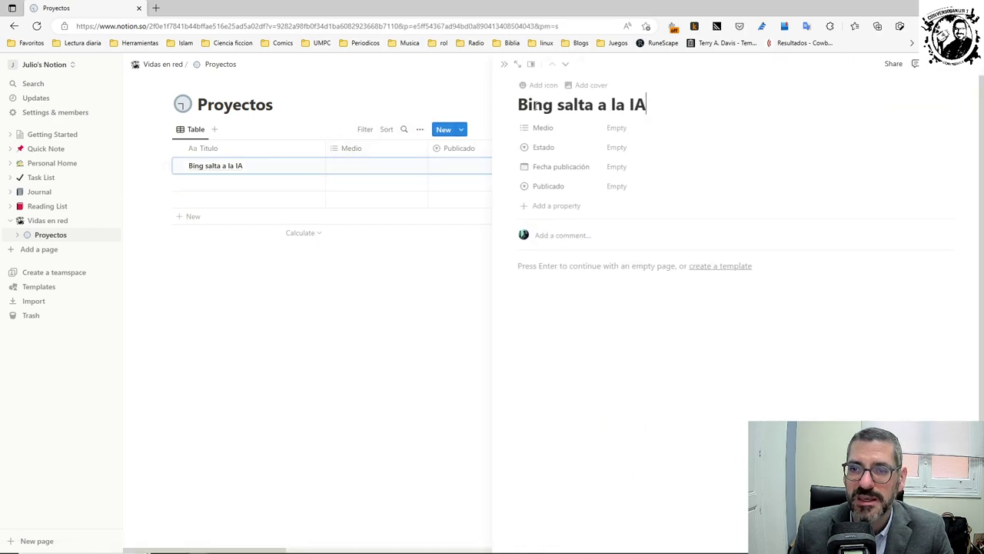
click(623, 132)
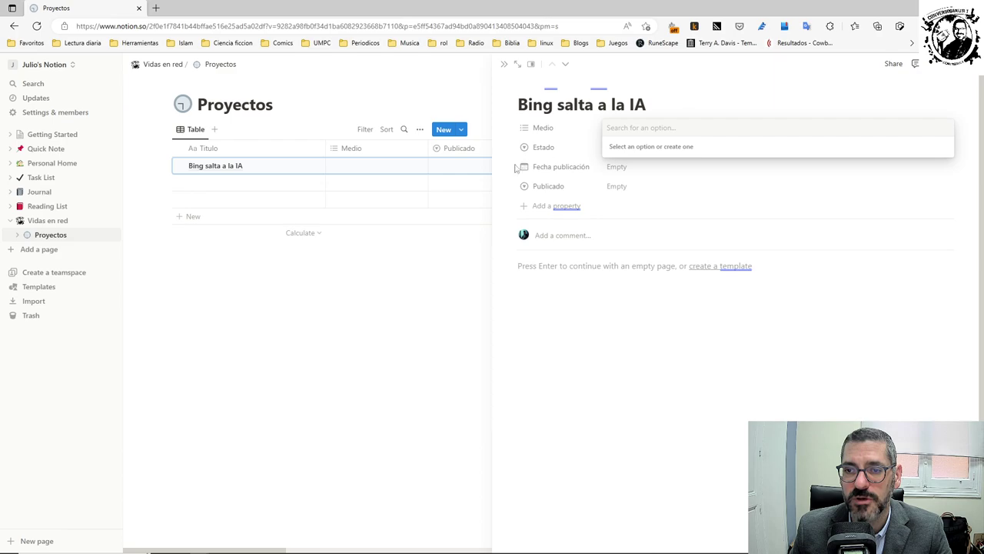
click(425, 205)
click(364, 288)
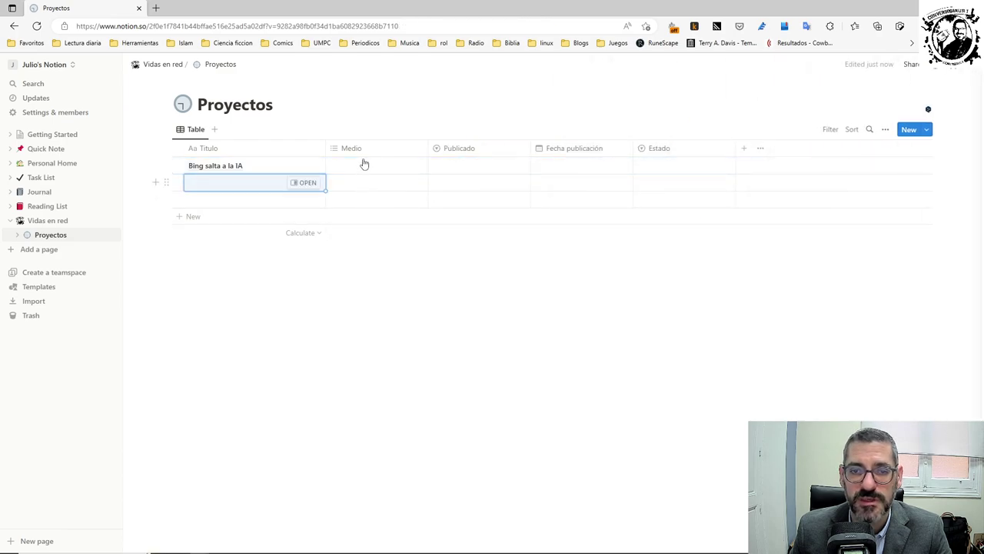
Open the Medio property of the Proyectos table for editing and create the option "Podcast"
click(367, 150)
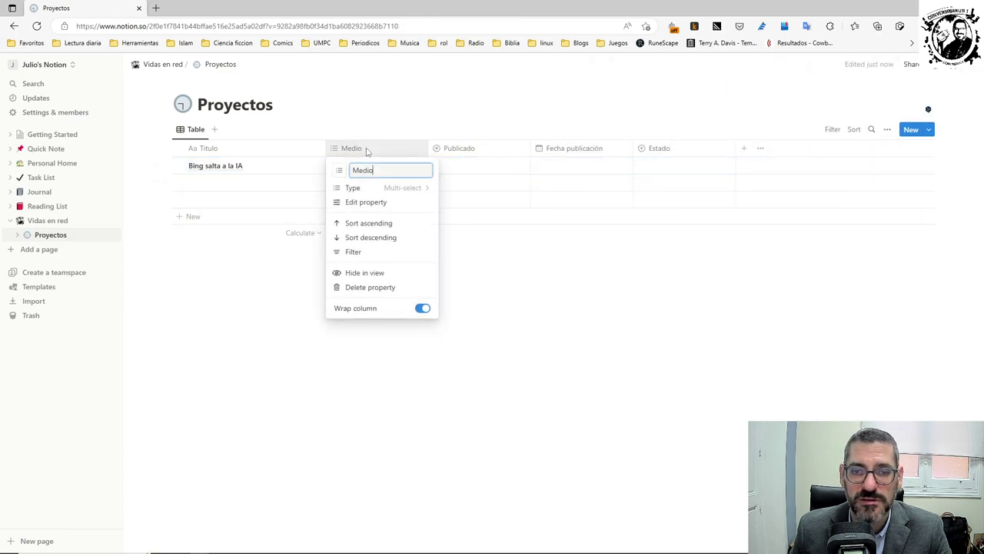
click(373, 205)
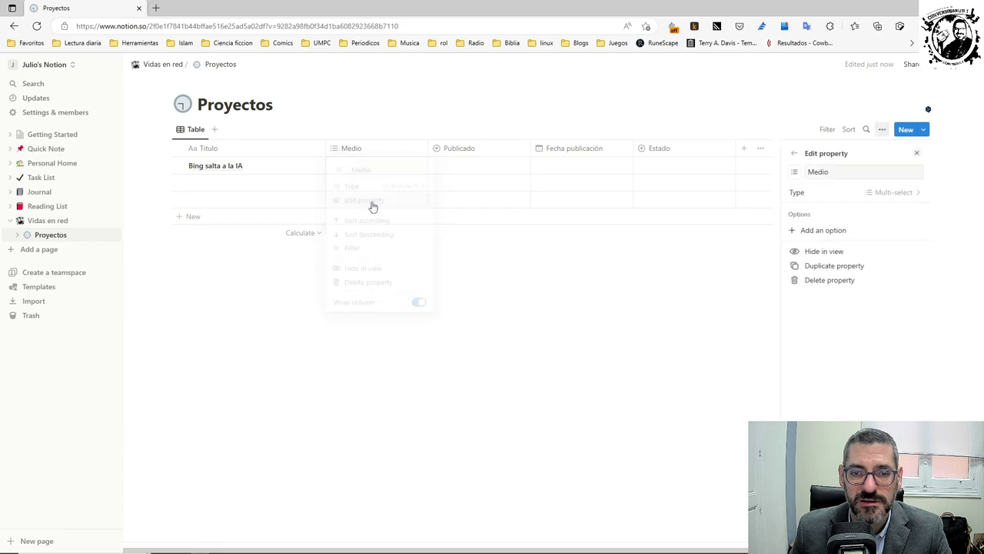
click(817, 233)
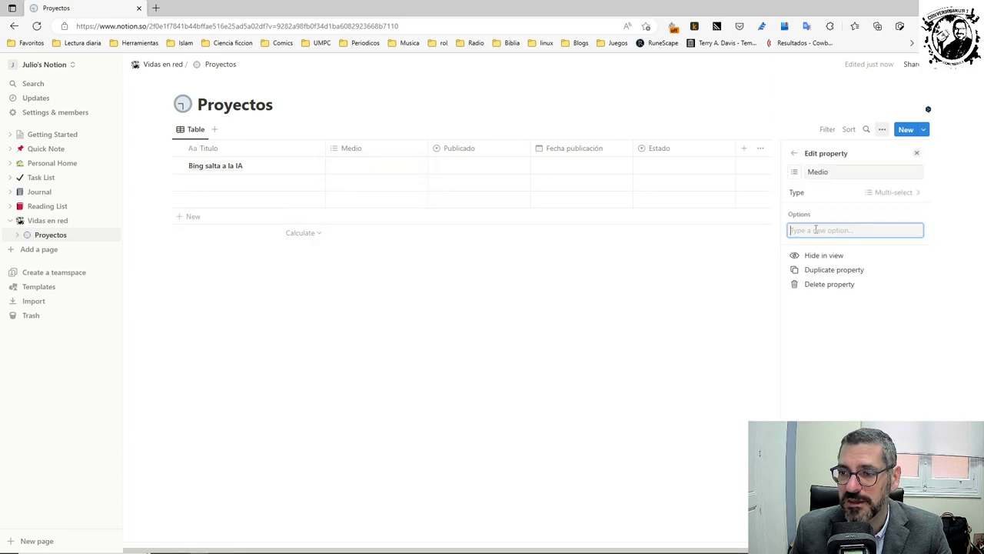
text(Prensa)
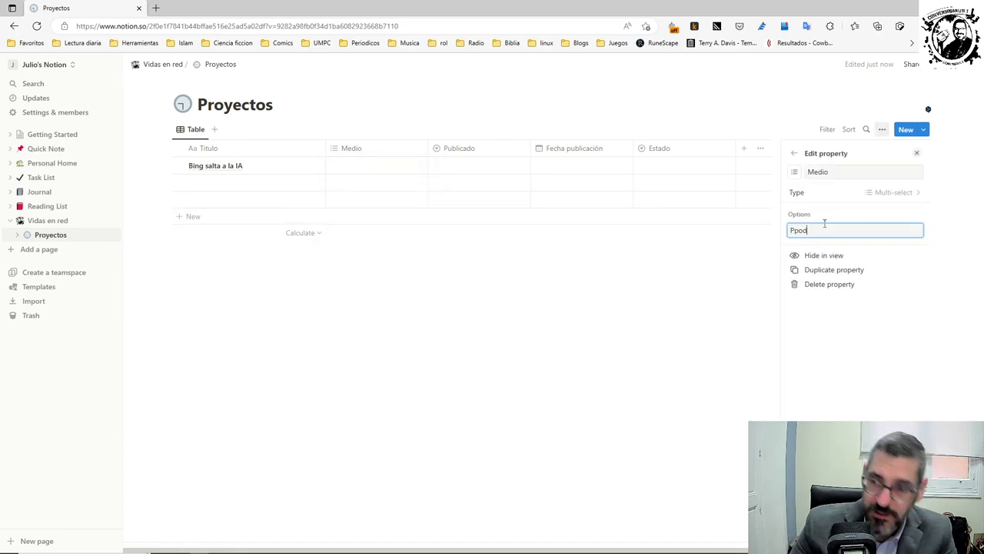
key(BackSpace)
key(BackSpace)
key(BackSpace)
key(BackSpace)
key(BackSpace)
text(odcast)
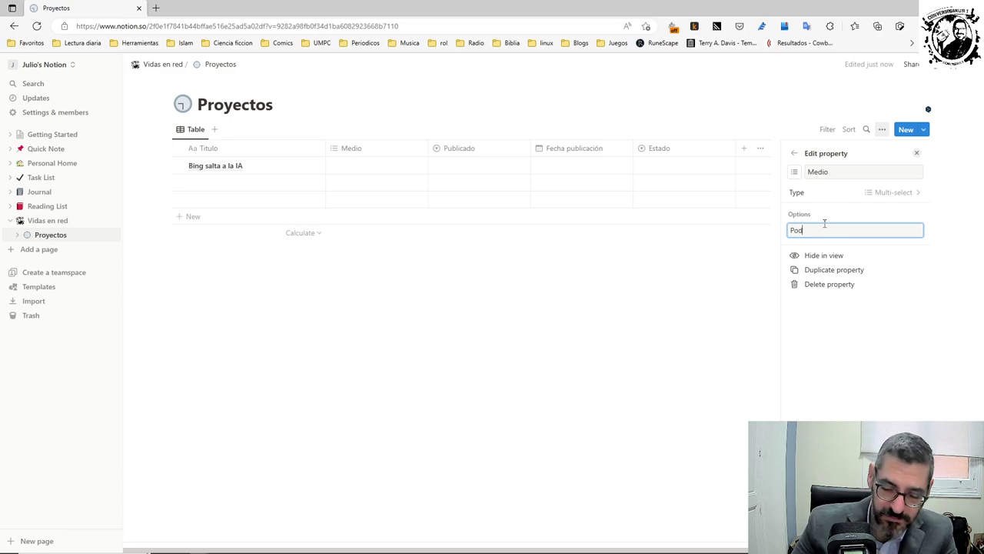
key(Return)
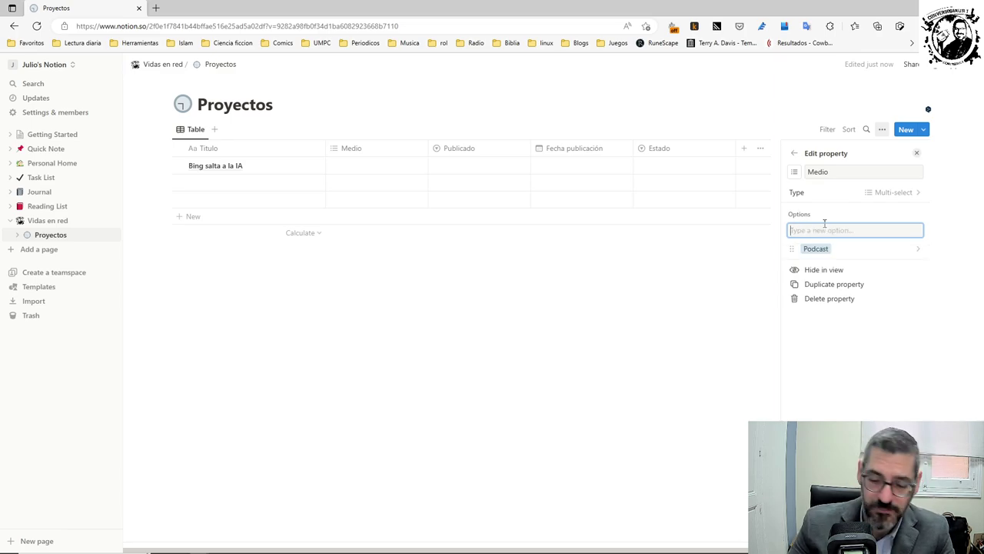
Add the options "Blog" and "Youtube" to the Medio property and close its settings
text(Blog)
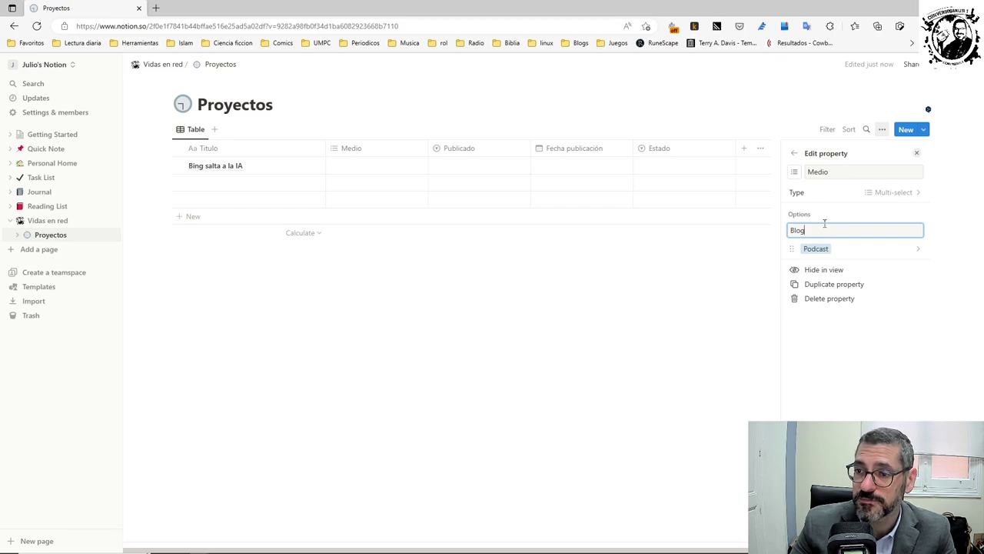
key(Return)
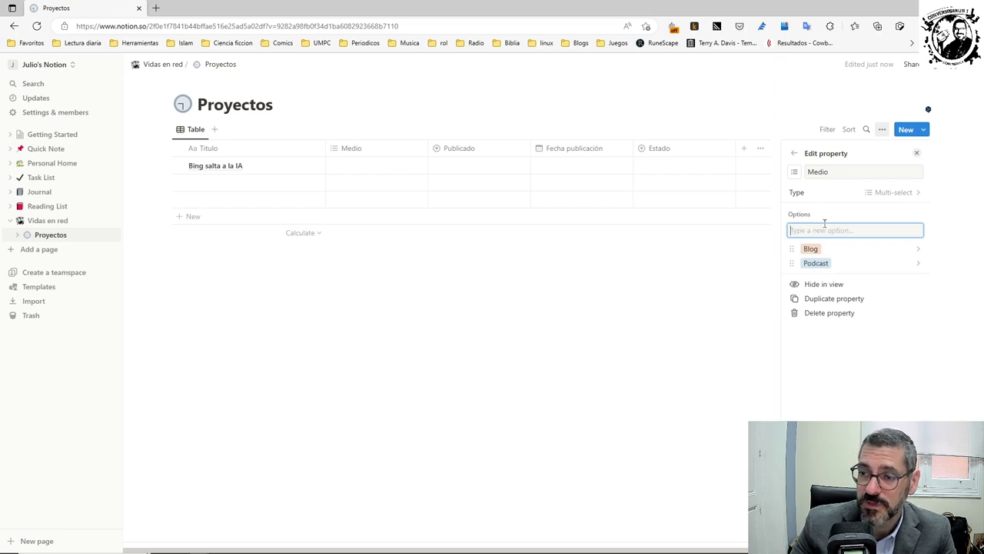
text(Youtube)
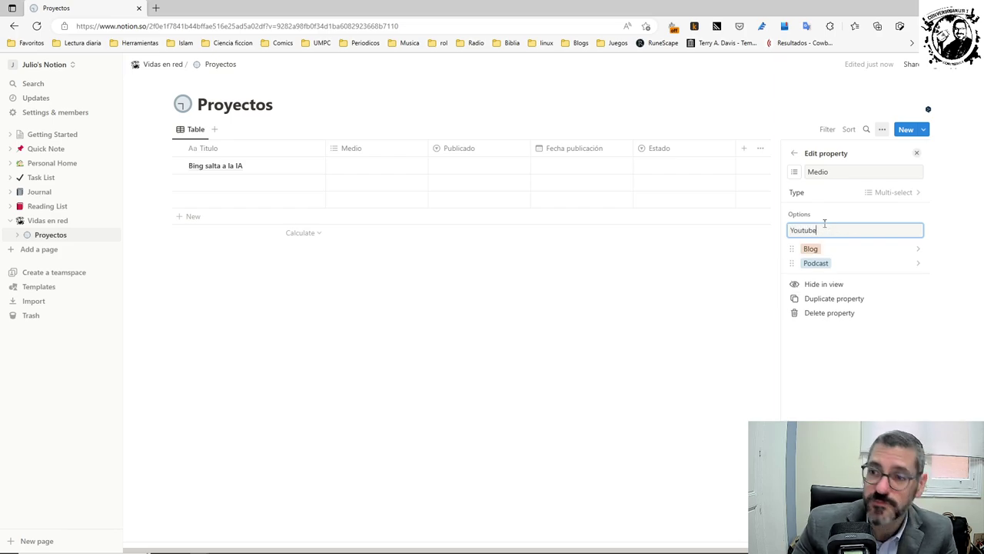
key(Return)
click(643, 339)
click(643, 338)
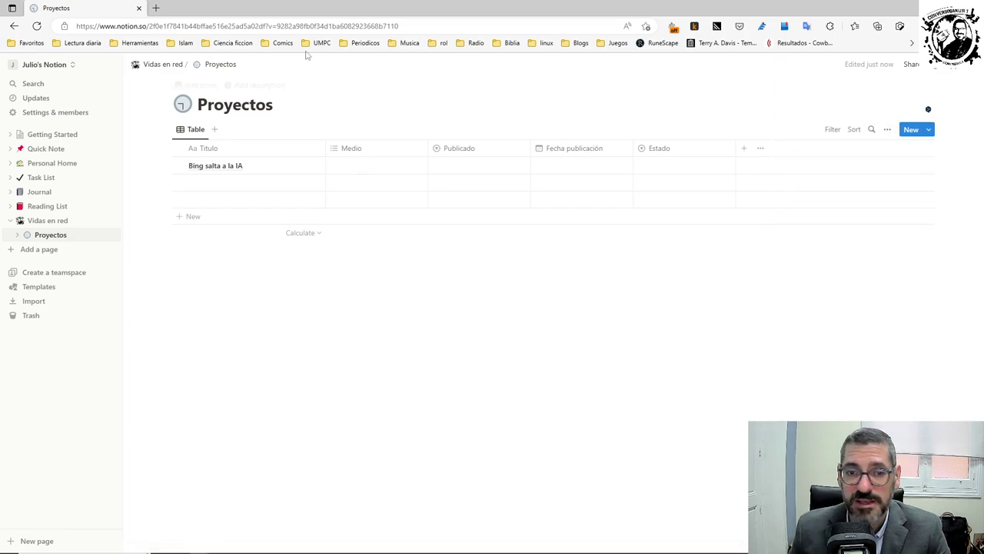
Open the "Bing salta a la IA" entry and set its Medio to Blog
click(294, 169)
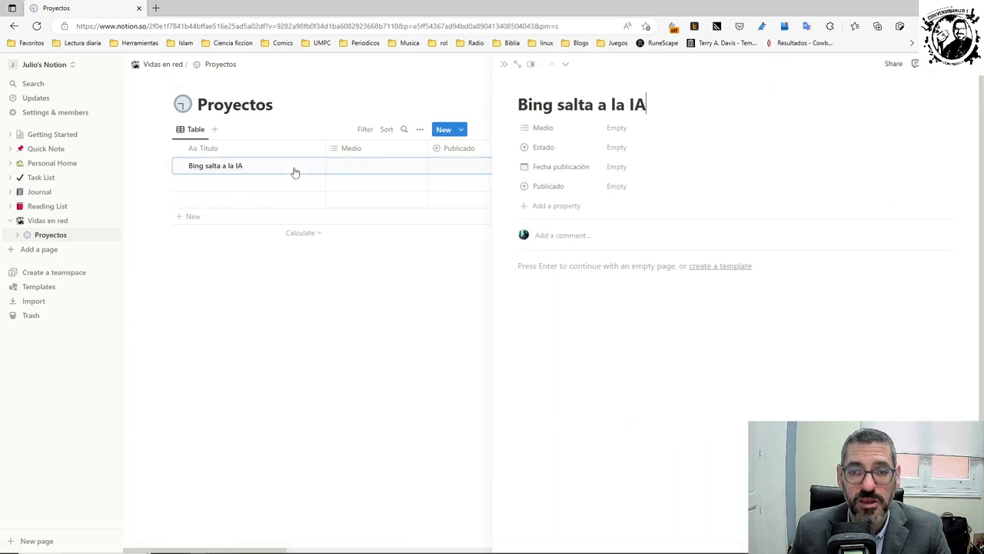
click(617, 130)
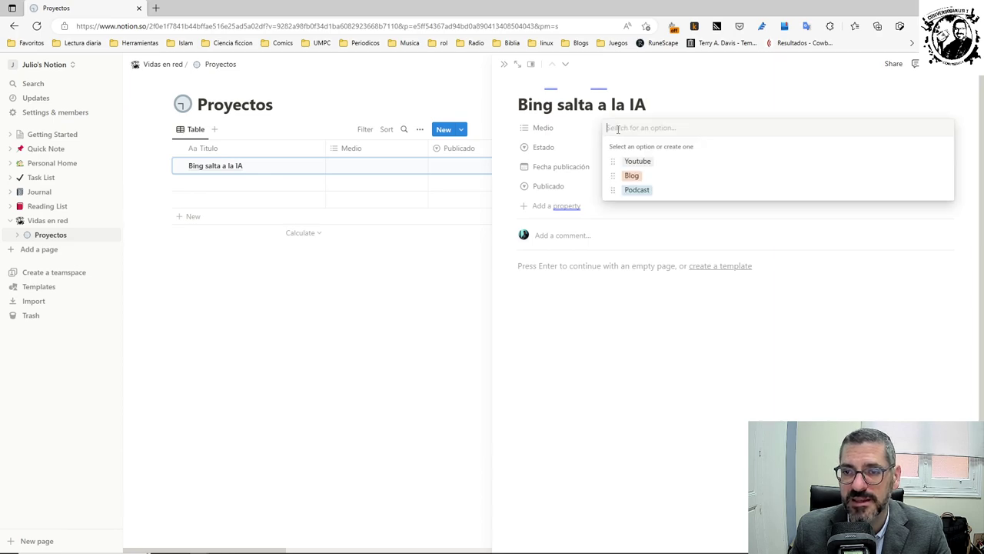
click(659, 178)
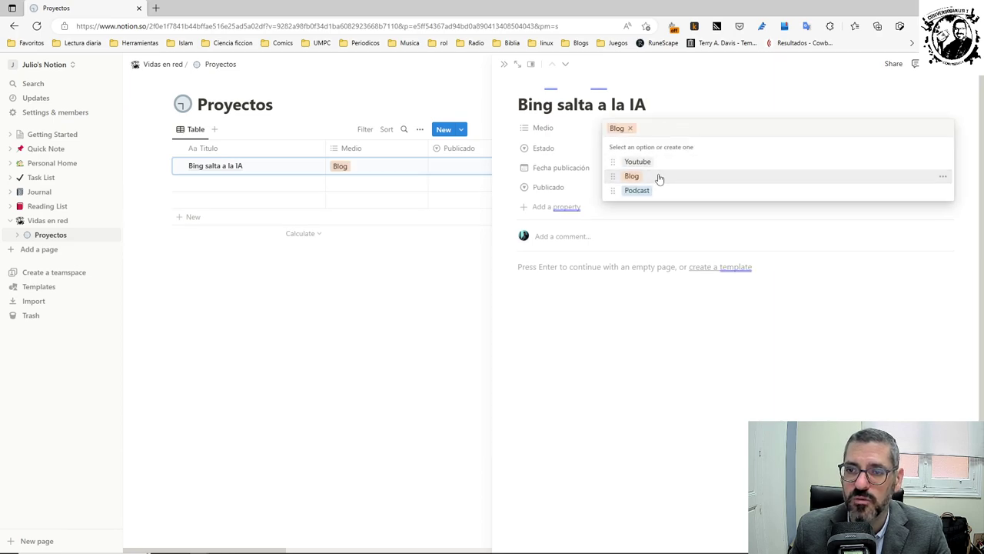
click(565, 174)
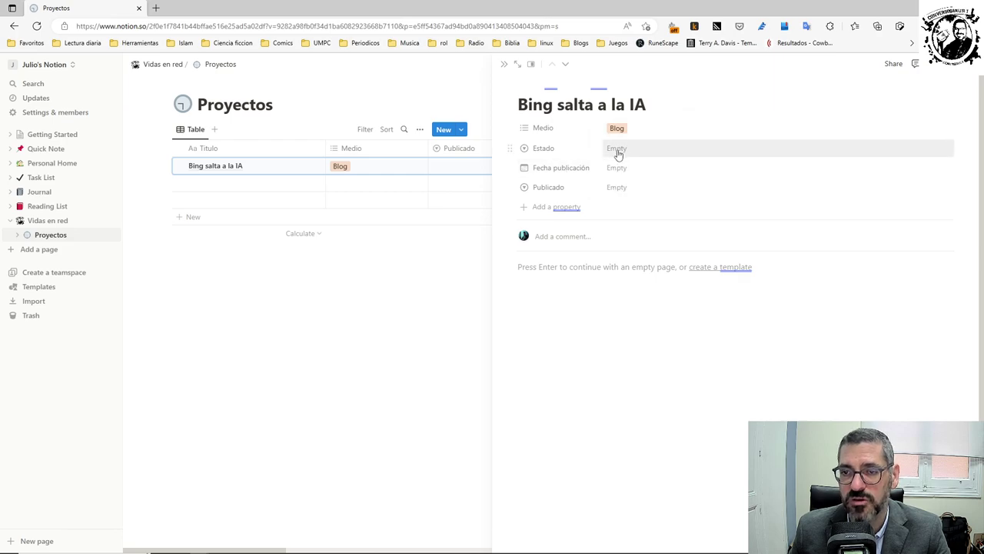
Set the entry's Estado to Proceso and its Publicado to NO
click(618, 152)
click(638, 182)
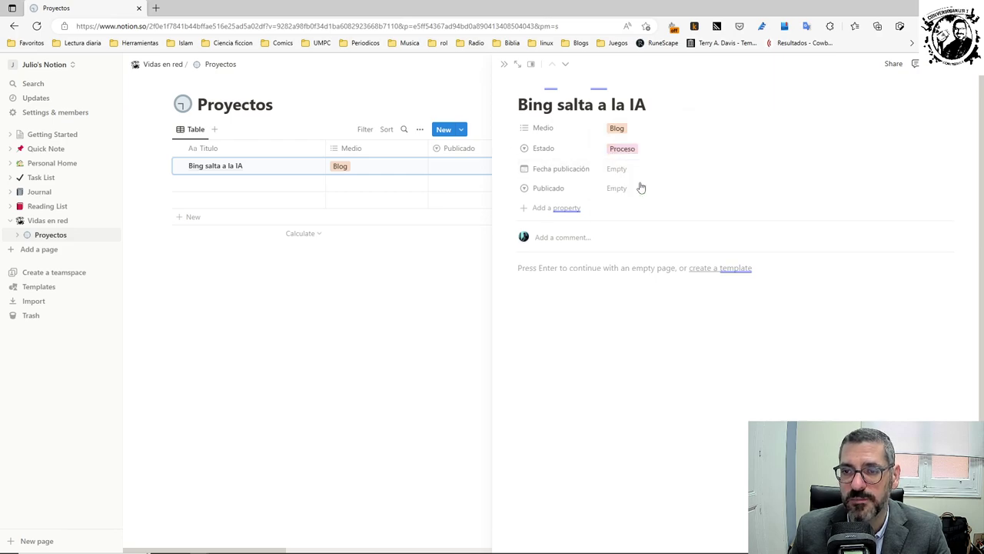
click(611, 190)
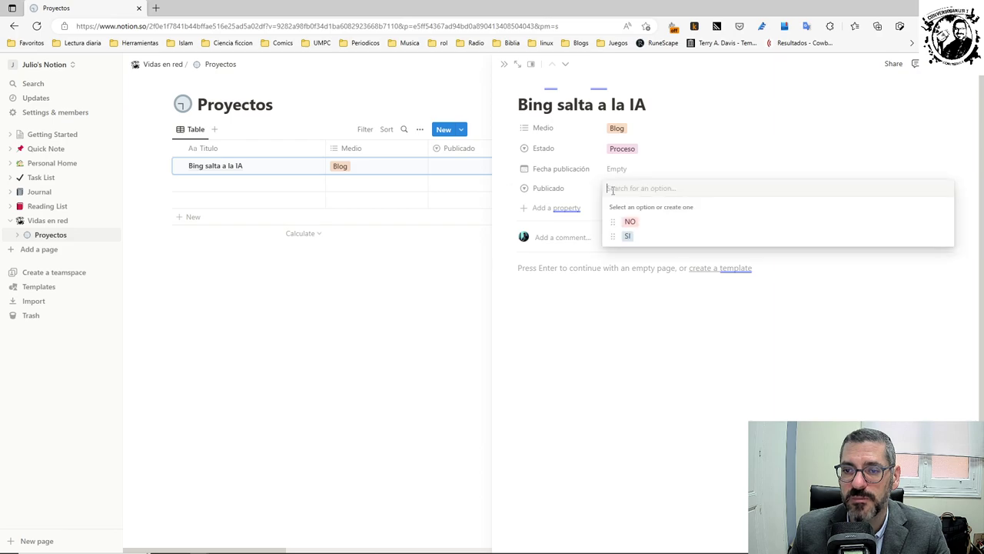
click(650, 225)
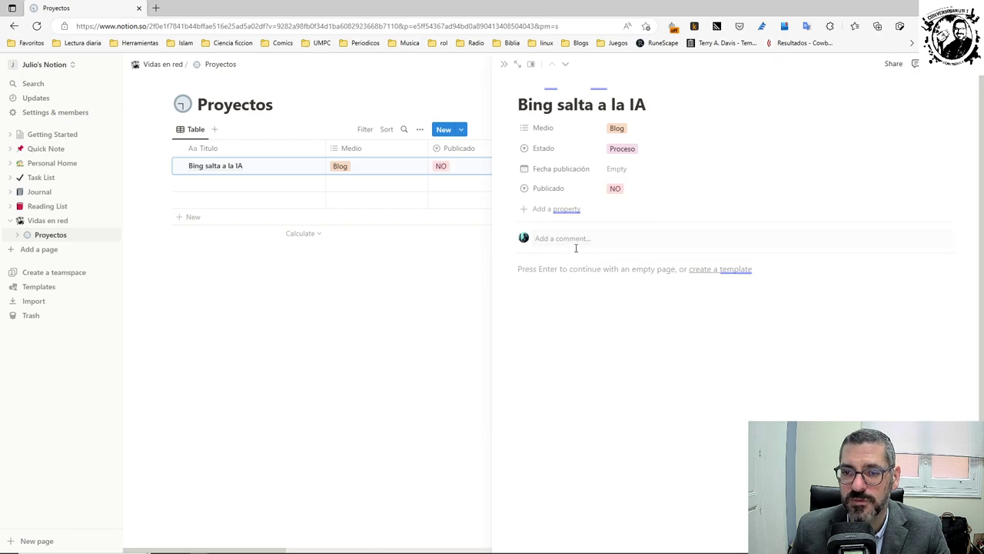
Add a Heading 1 block reading "Bing da el salto a la IA" to the entry's empty page body
click(566, 271)
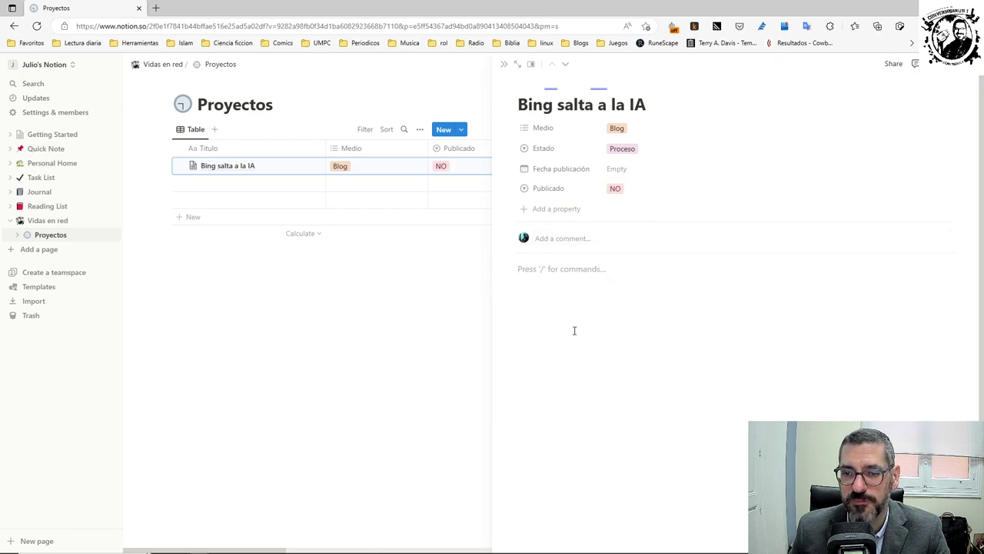
text(/)
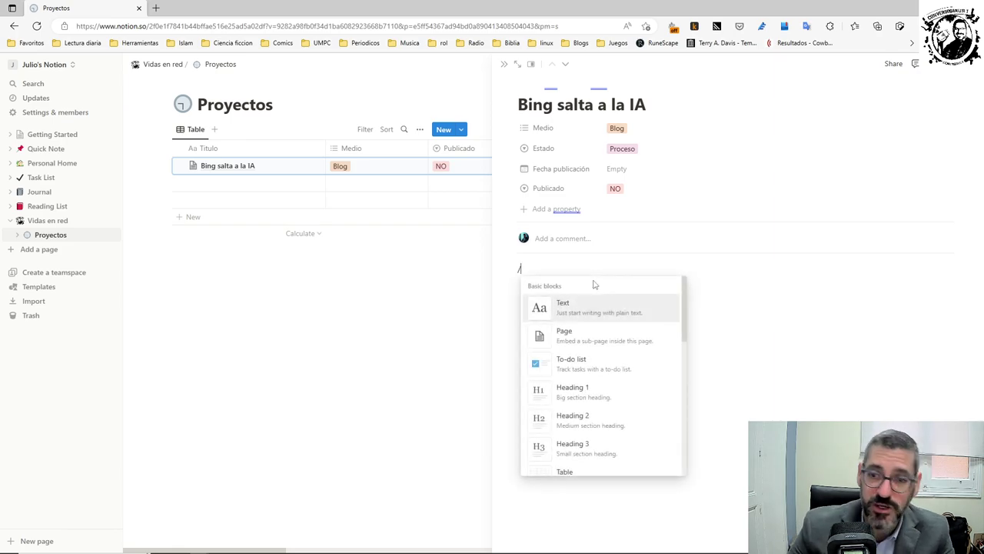
click(593, 391)
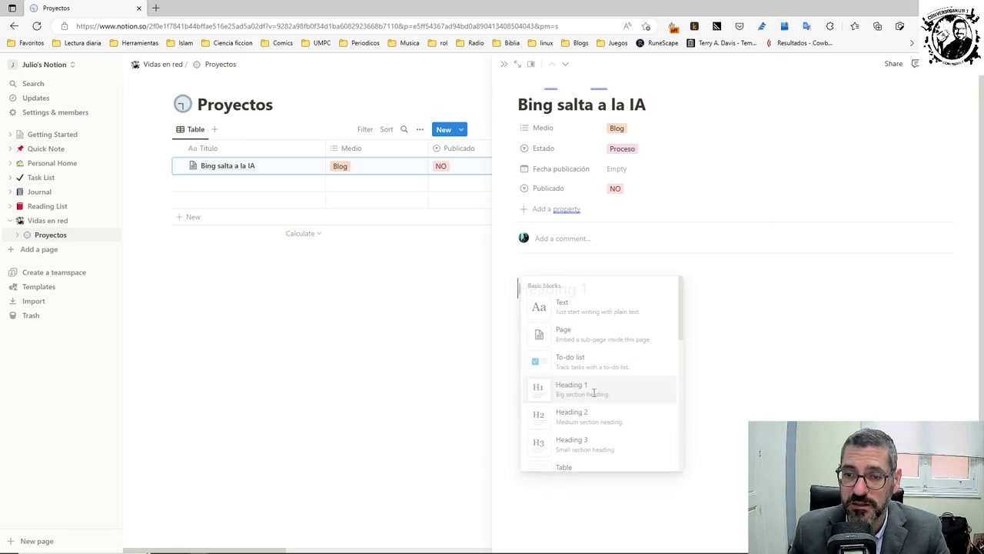
text(Bing )
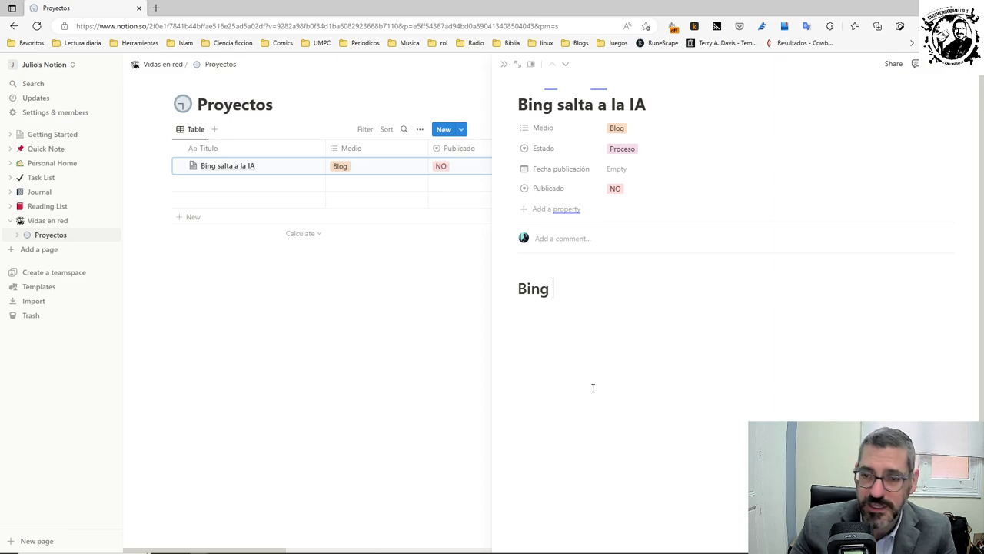
text(da )
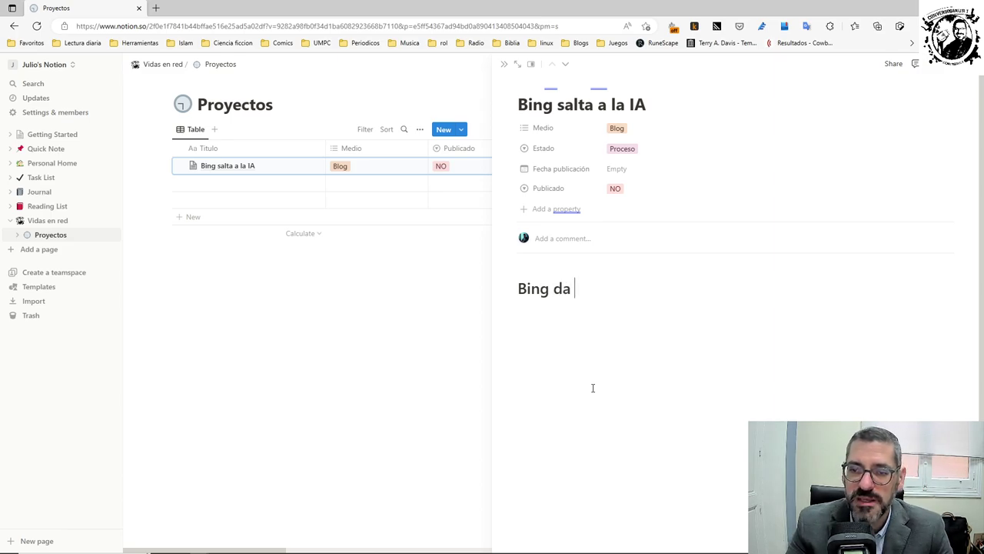
text(el salto a la IA)
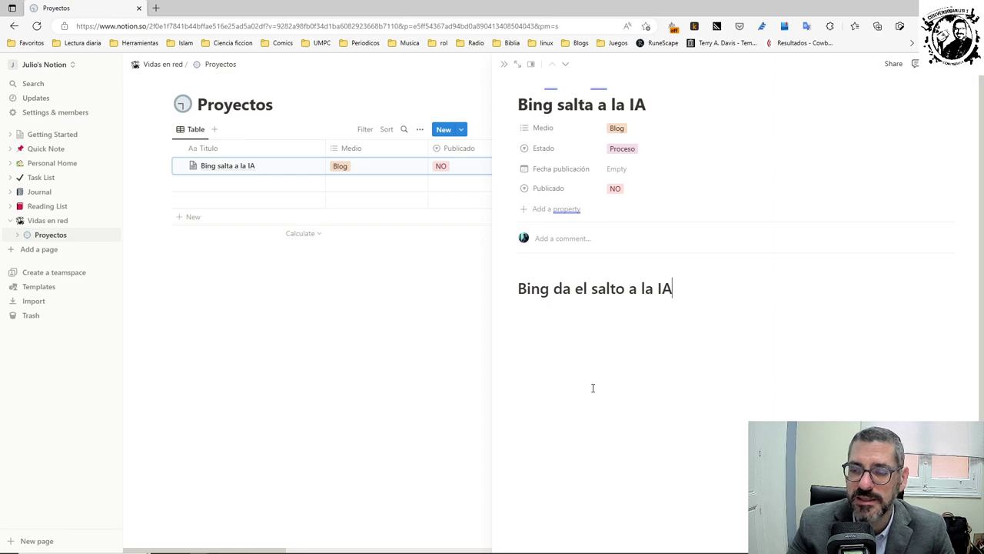
Write the paragraph "El navegador Bing, etc...." below the heading and start a new line
key(Return)
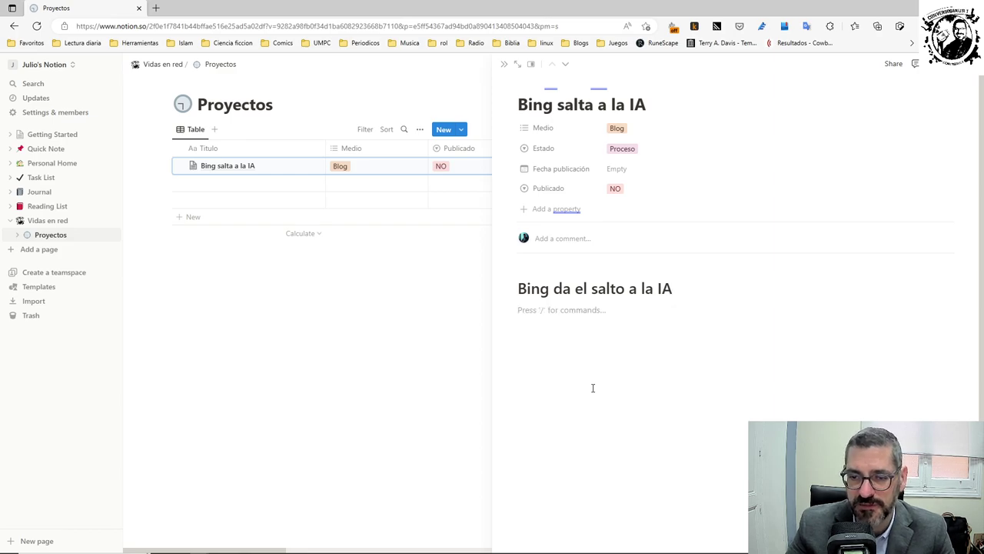
text(El navegador Bing, etc....)
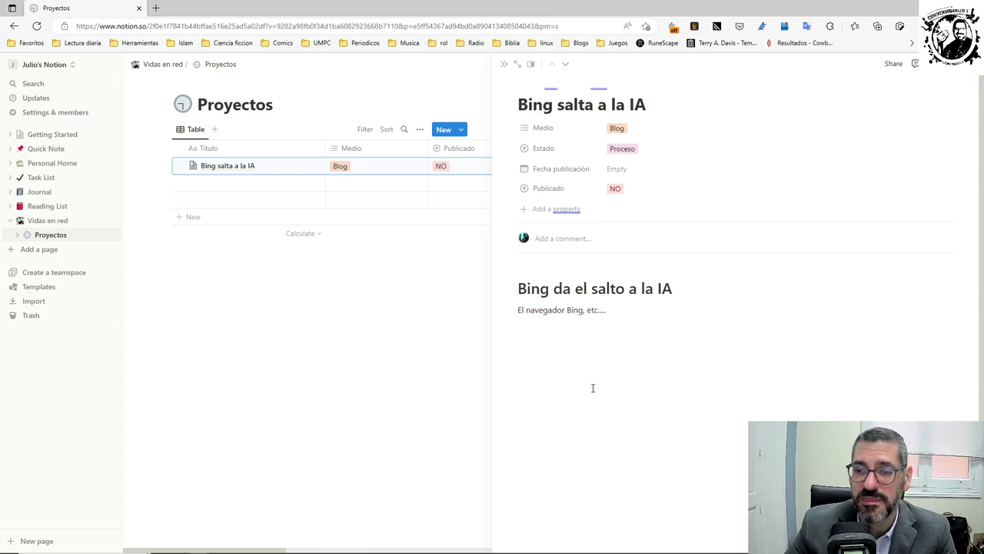
key(Return)
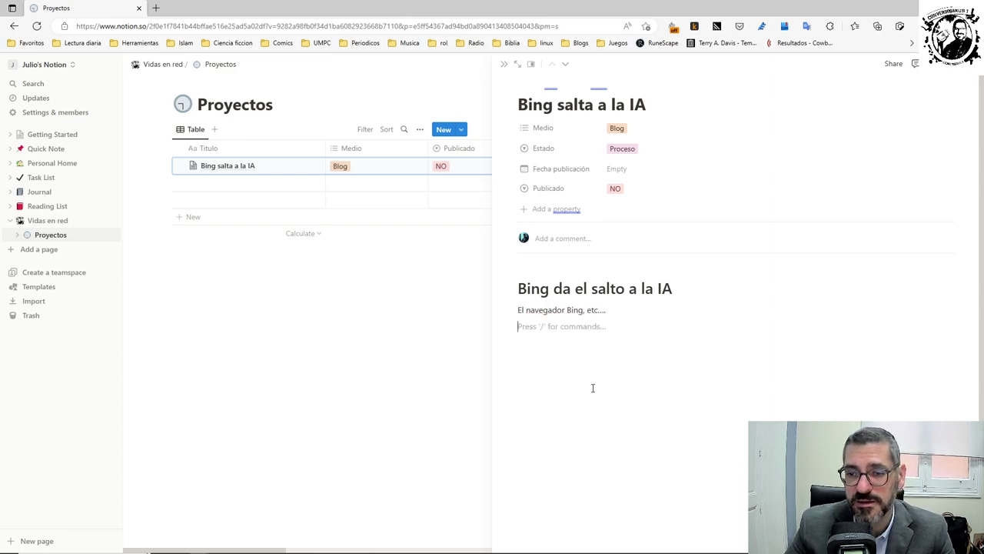
Look through the block types available for the entry's next line, from basic to advanced blocks, and close the entry
text(/)
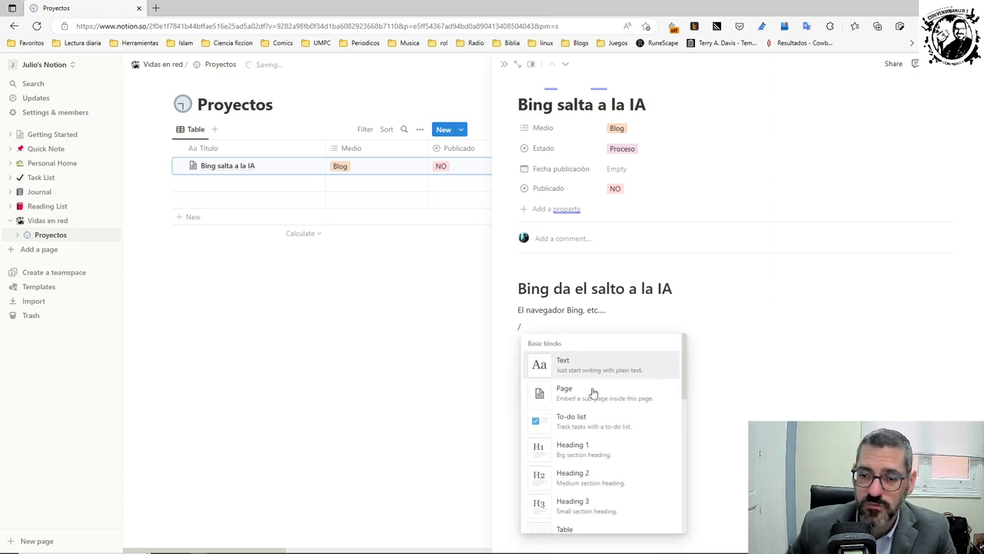
scroll(615, 408, down, 3)
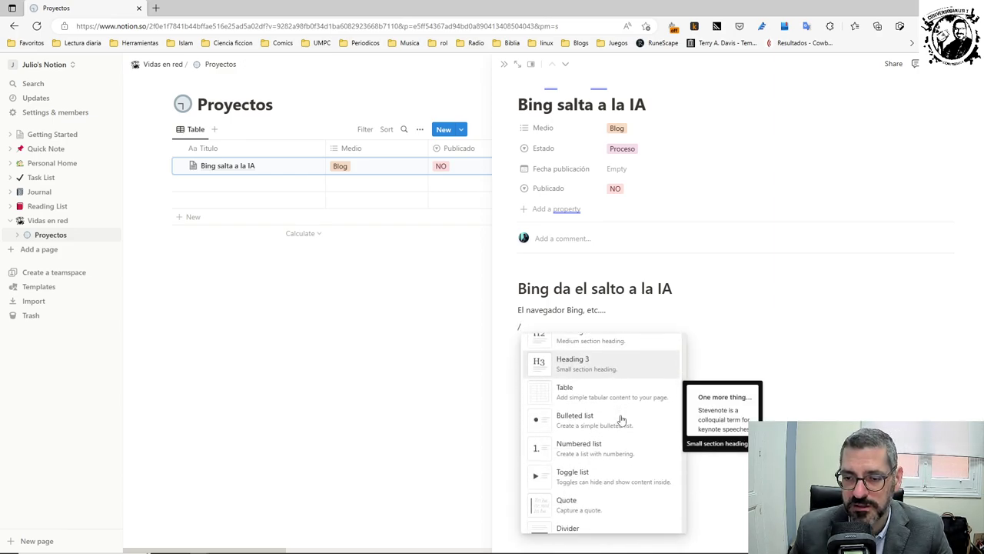
scroll(619, 411, down, 3)
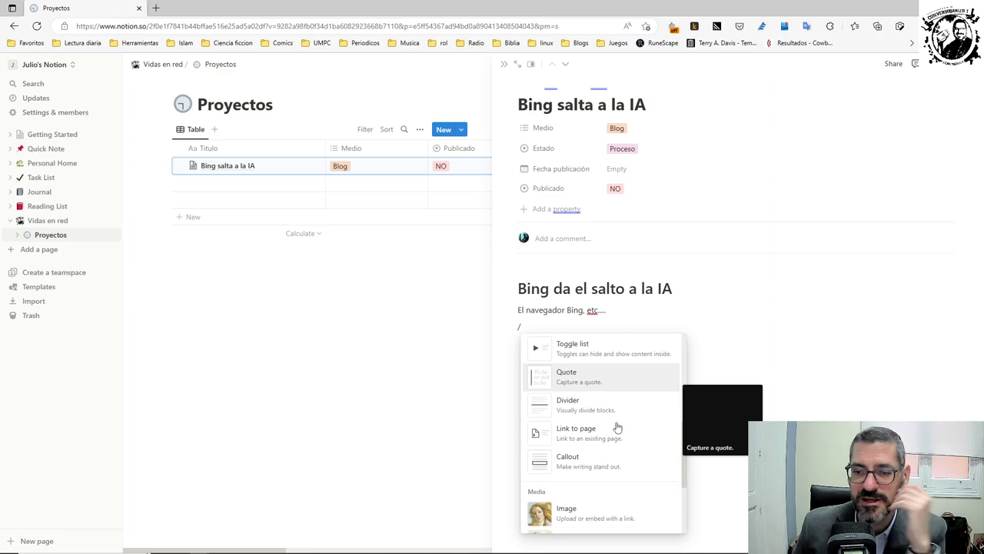
scroll(614, 412, down, 1)
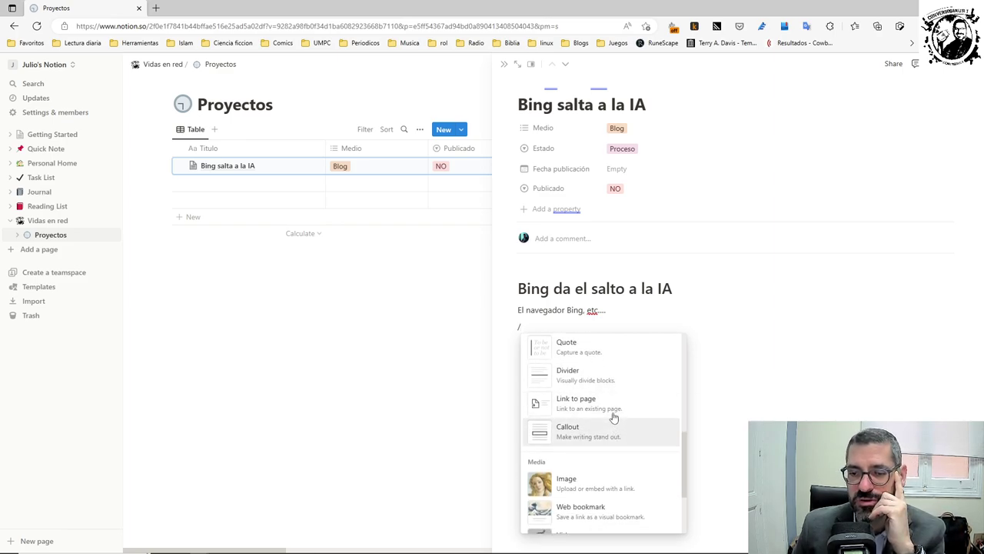
scroll(614, 412, down, 2)
scroll(613, 404, down, 1)
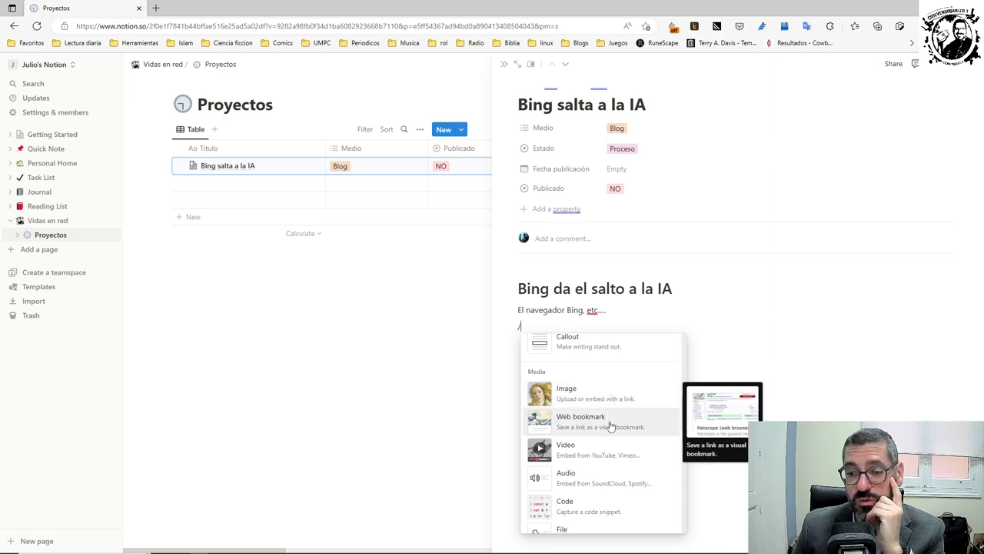
scroll(617, 464, down, 3)
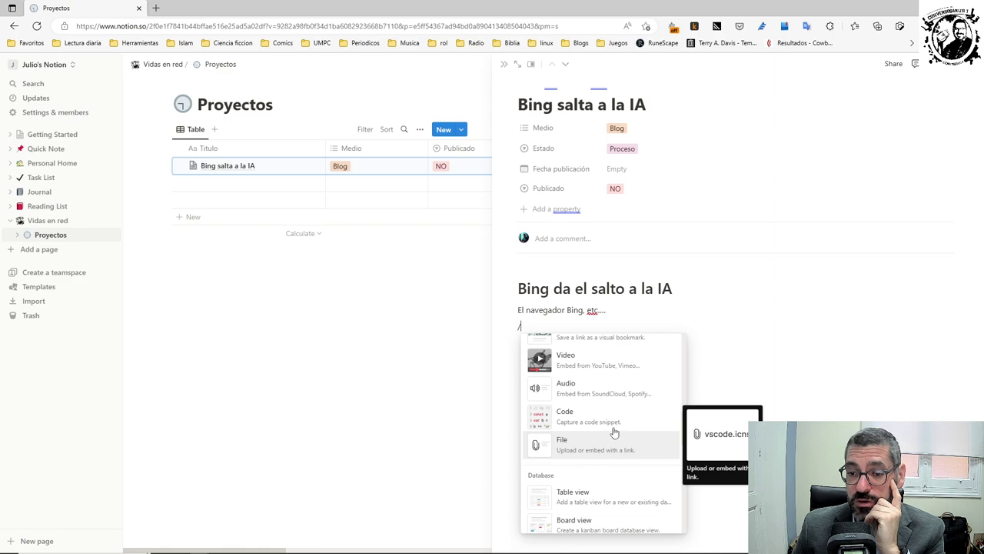
scroll(614, 452, down, 2)
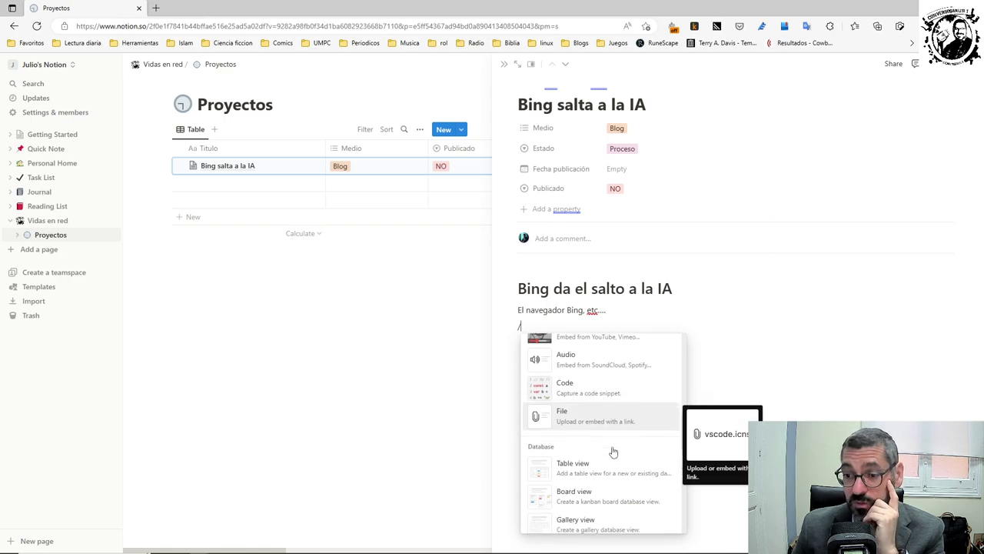
scroll(615, 467, down, 6)
scroll(616, 469, down, 5)
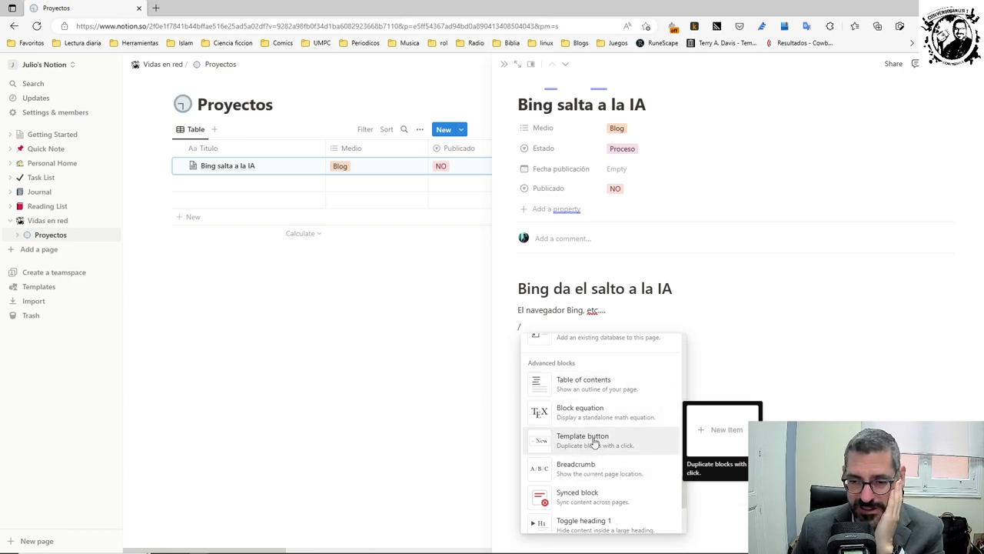
scroll(622, 424, down, 3)
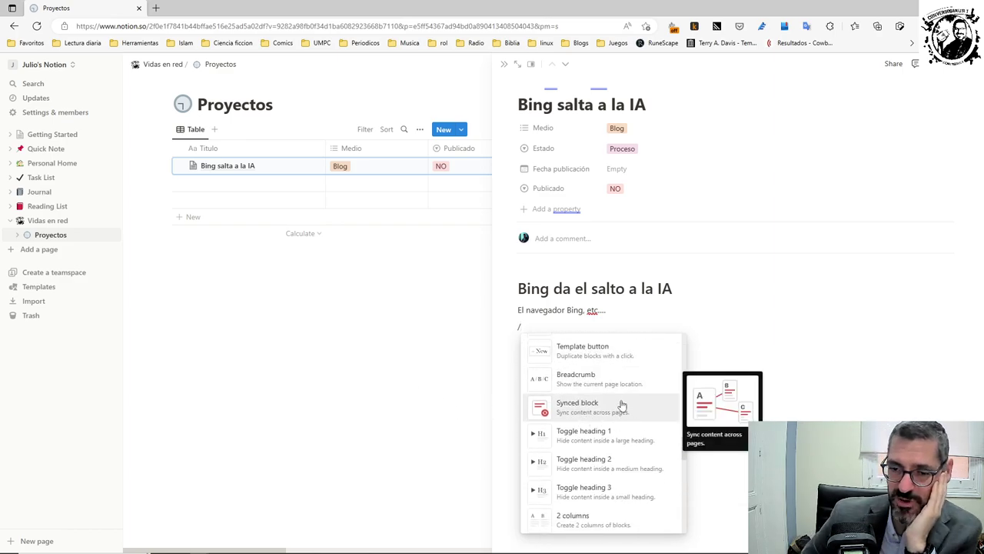
scroll(620, 408, up, 4)
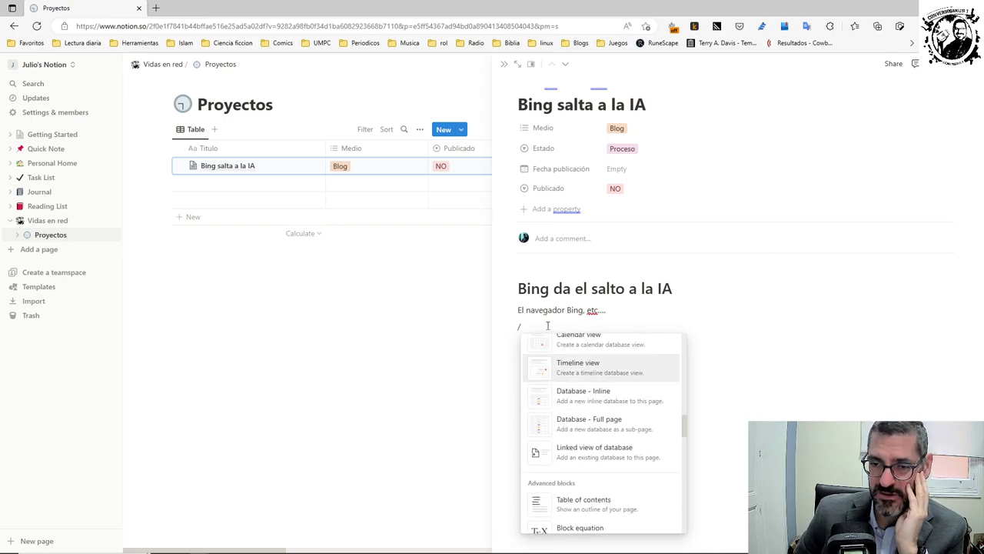
key(Escape)
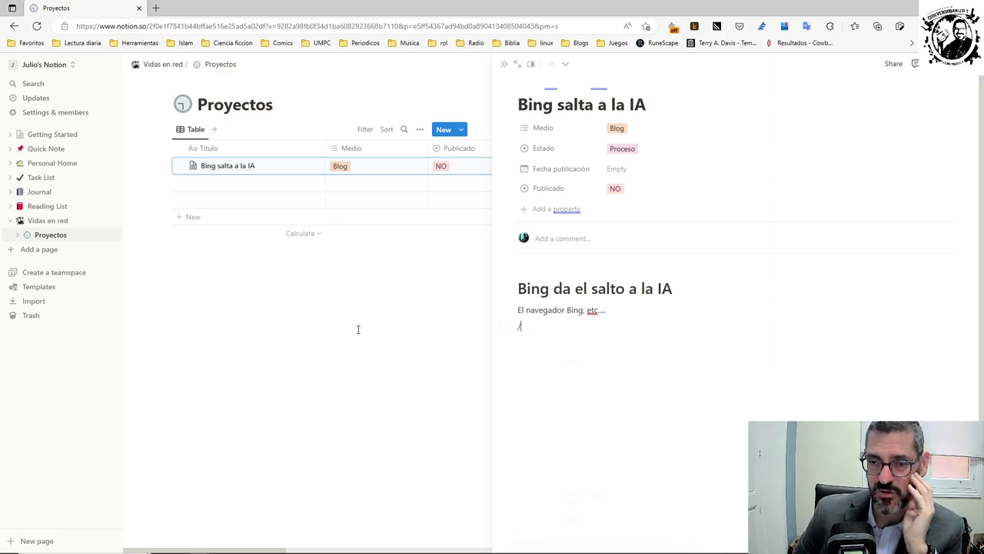
click(504, 65)
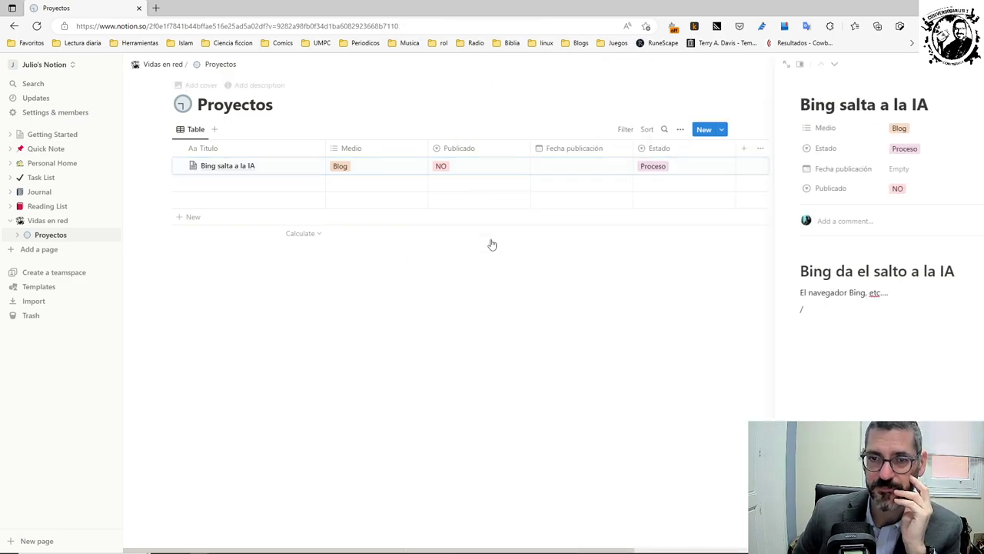
Title the second row of the Proyectos table "Los Chromebooks han vuelto"
click(213, 183)
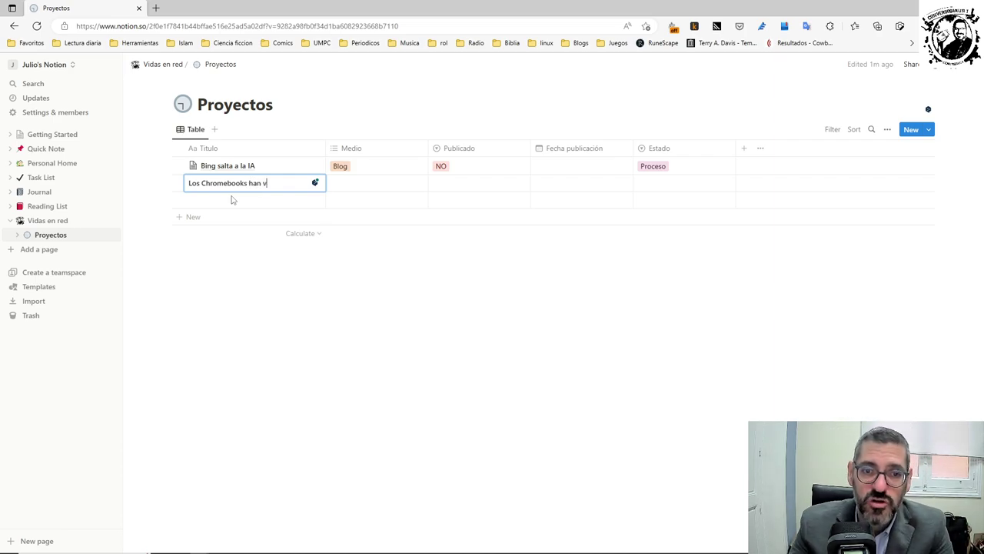
text(uelt)
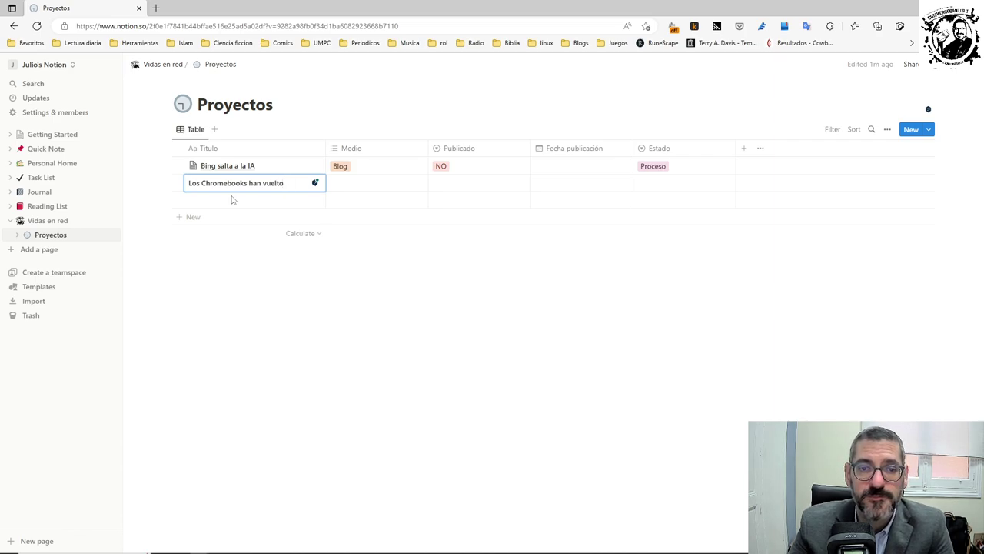
text(o)
click(233, 201)
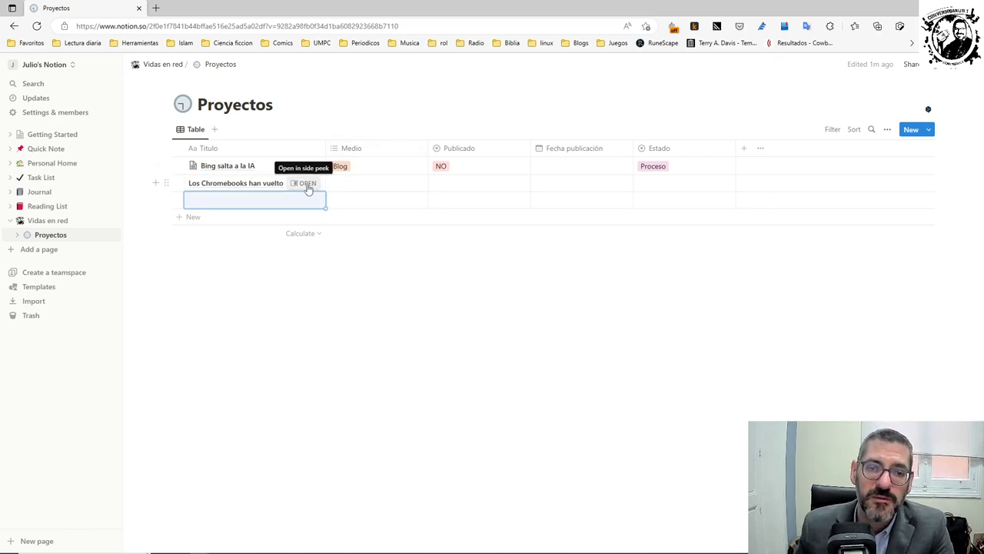
Open the "Los Chromebooks han vuelto" entry and set its Medio to Podcast
click(307, 184)
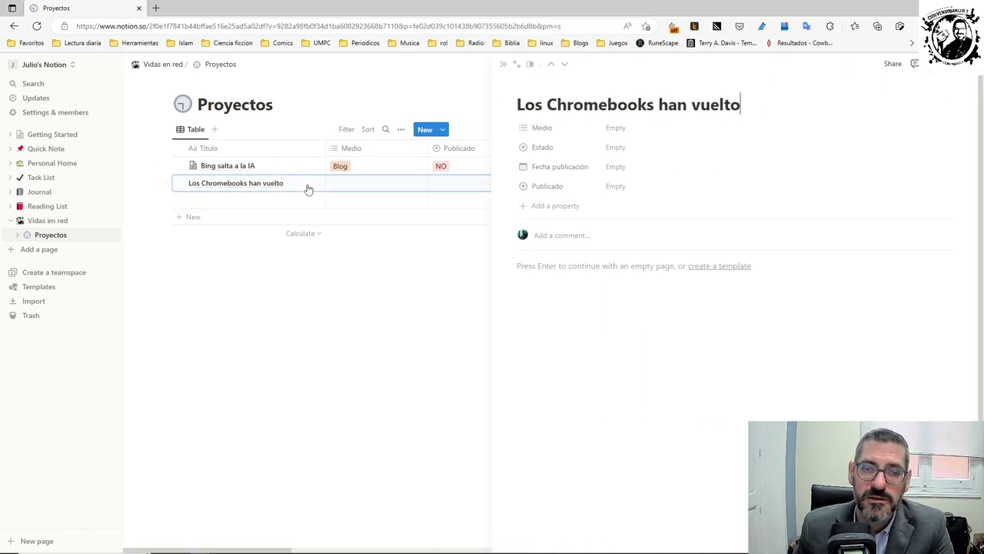
click(623, 128)
click(664, 193)
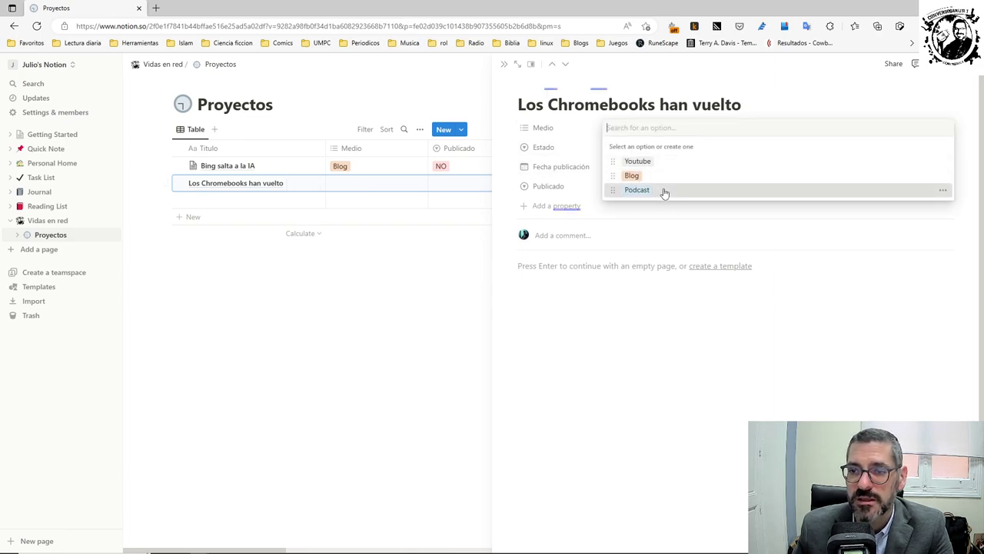
click(571, 154)
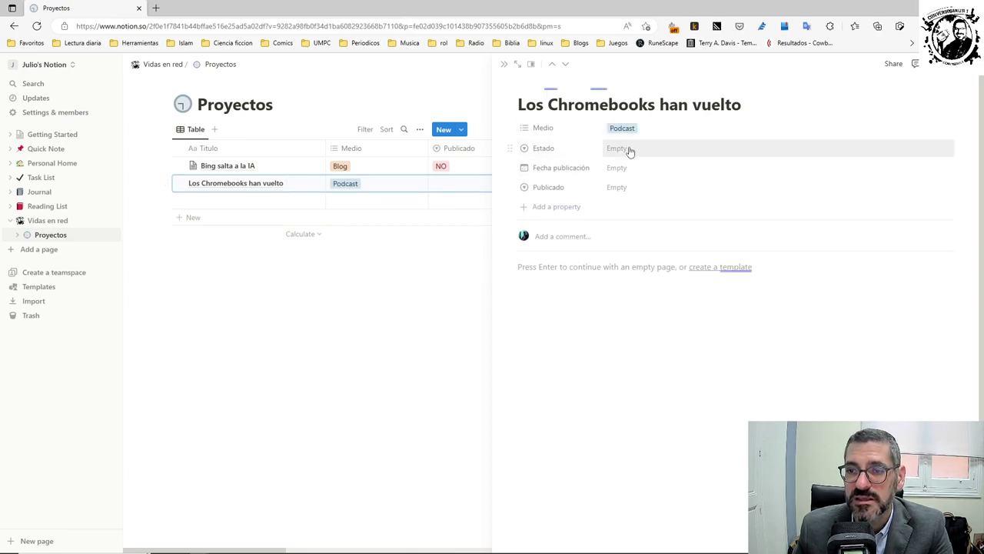
Set the Chromebooks entry's Estado to Proceso and its Publicado to NO
click(630, 148)
click(649, 182)
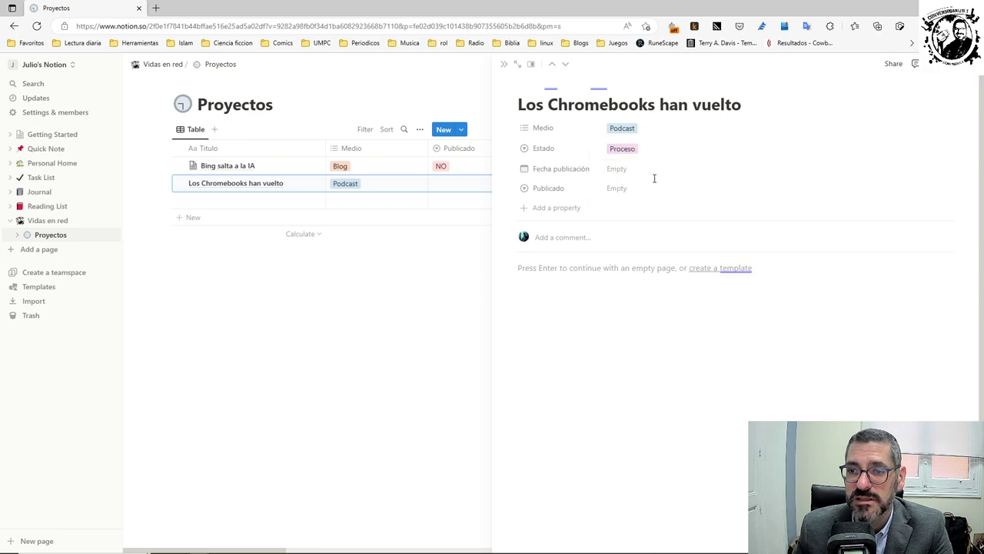
click(616, 192)
click(650, 220)
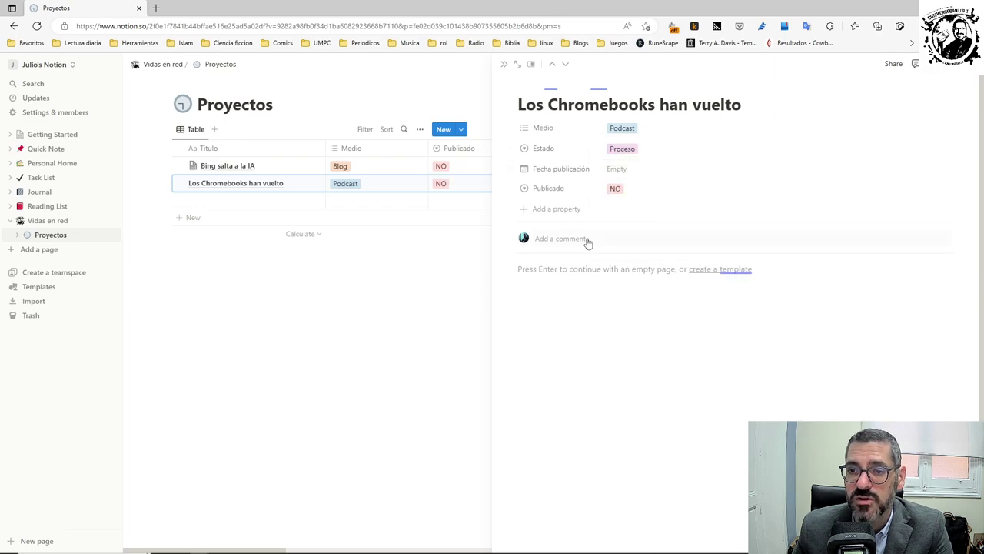
Add a Heading 1 block reading "Los Chromebooks molan" to the entry's empty page body
click(559, 274)
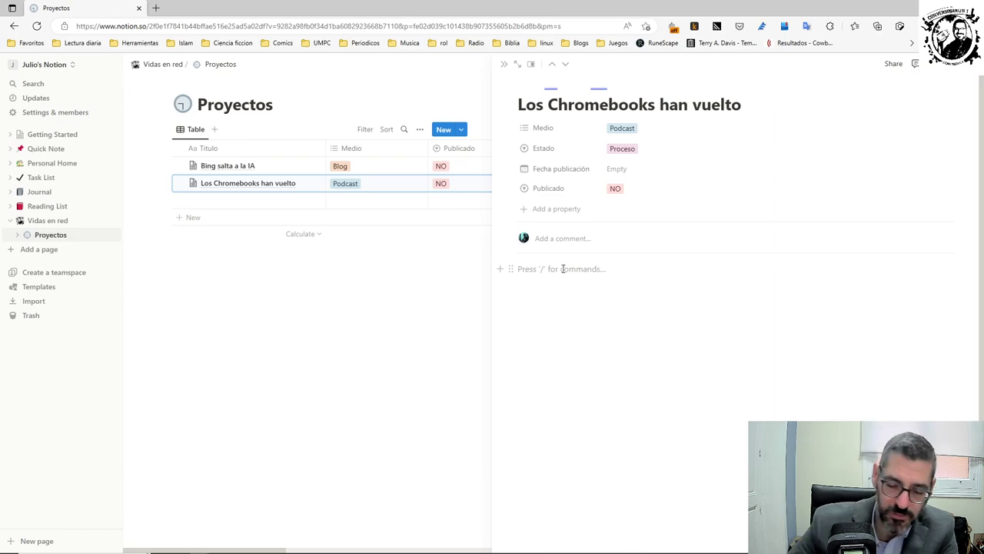
text(/)
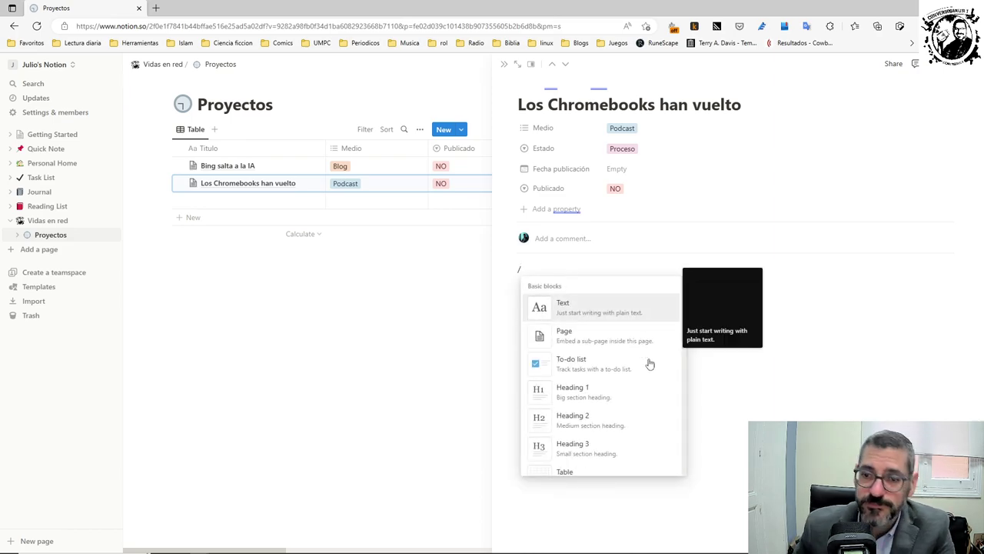
click(621, 394)
text(Los)
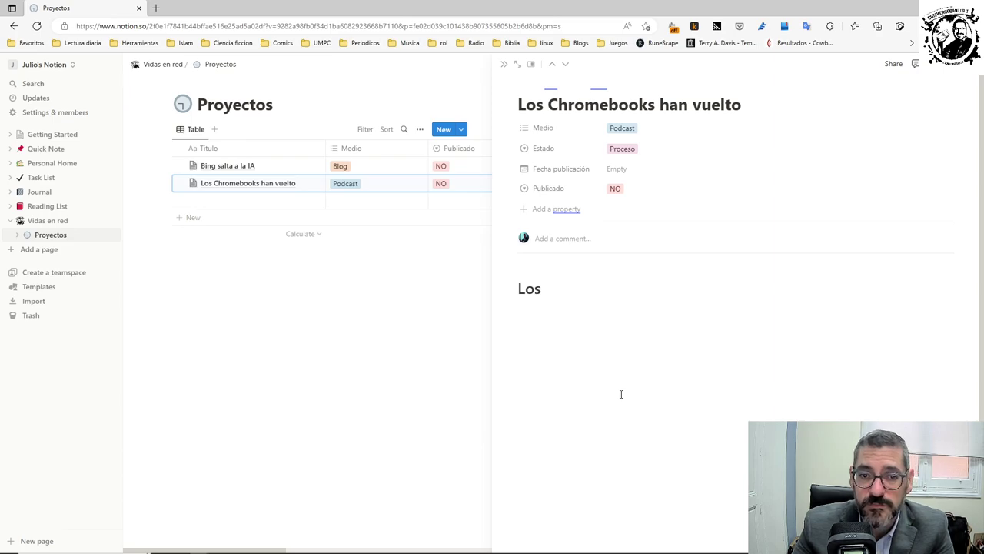
text( Chrome)
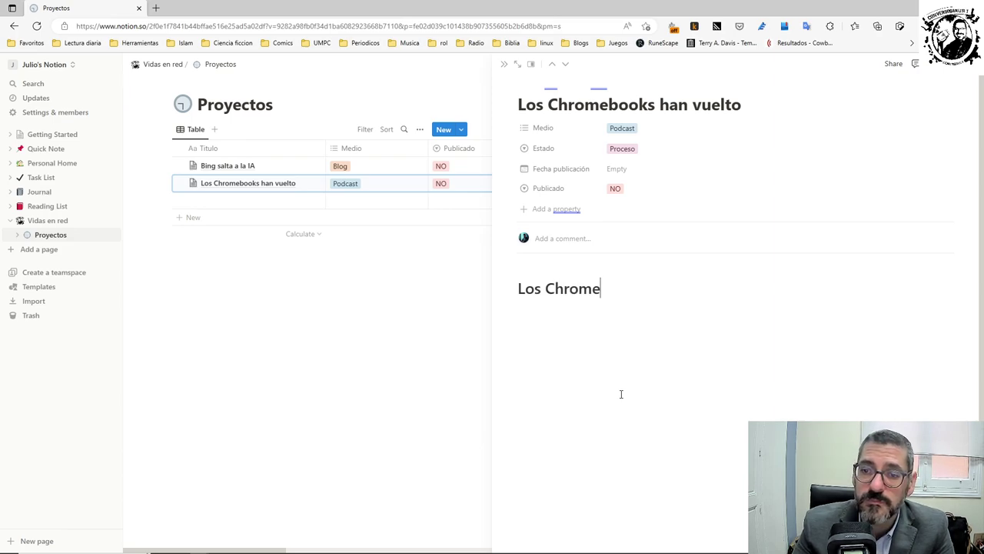
text(books molan)
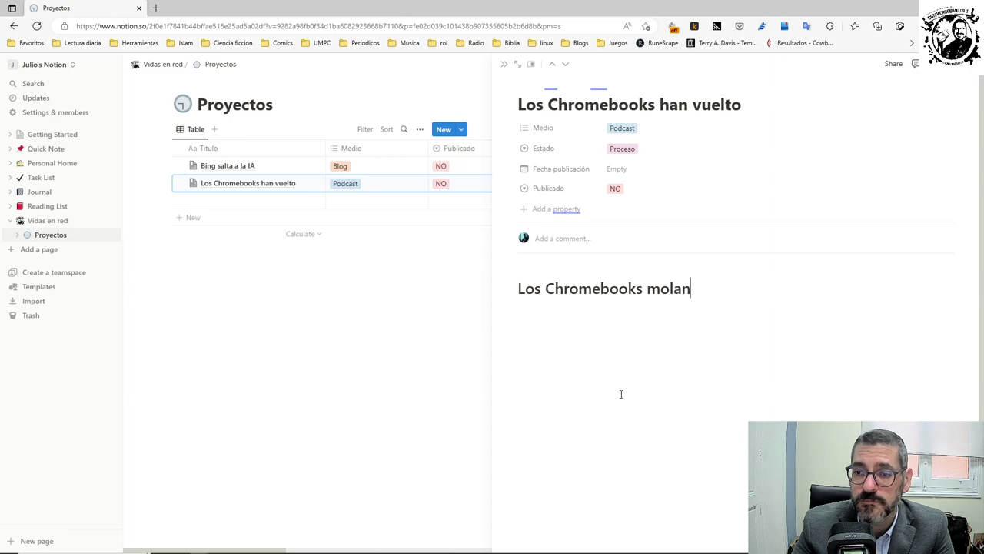
Write the paragraph "Artículo....." below the heading, start a new line and close the entry
key(Return)
text(Artículo....)
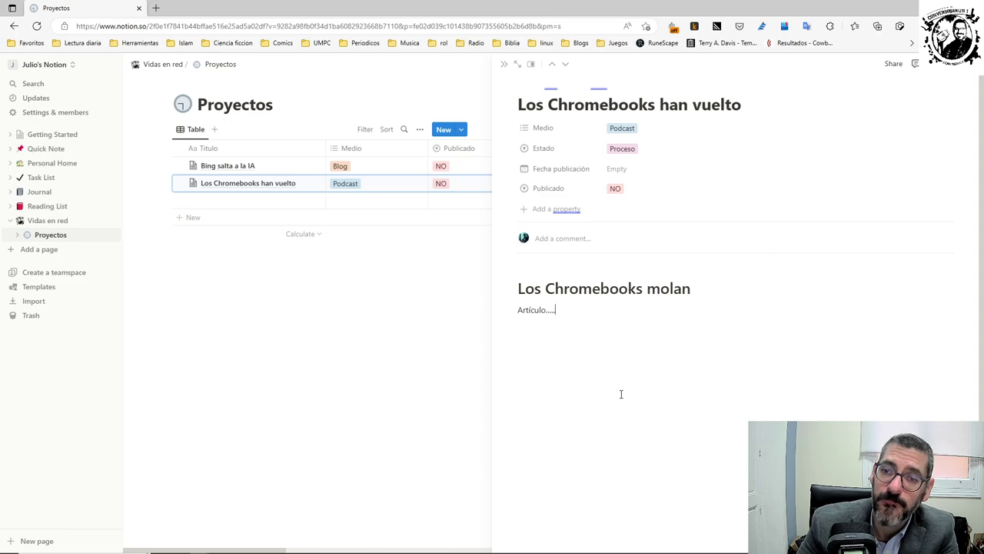
key(Return)
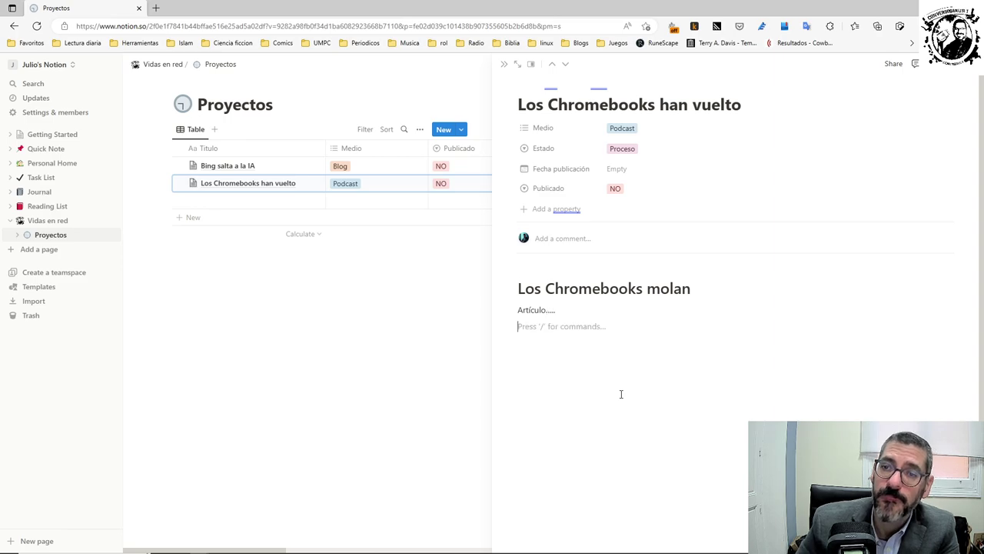
click(505, 64)
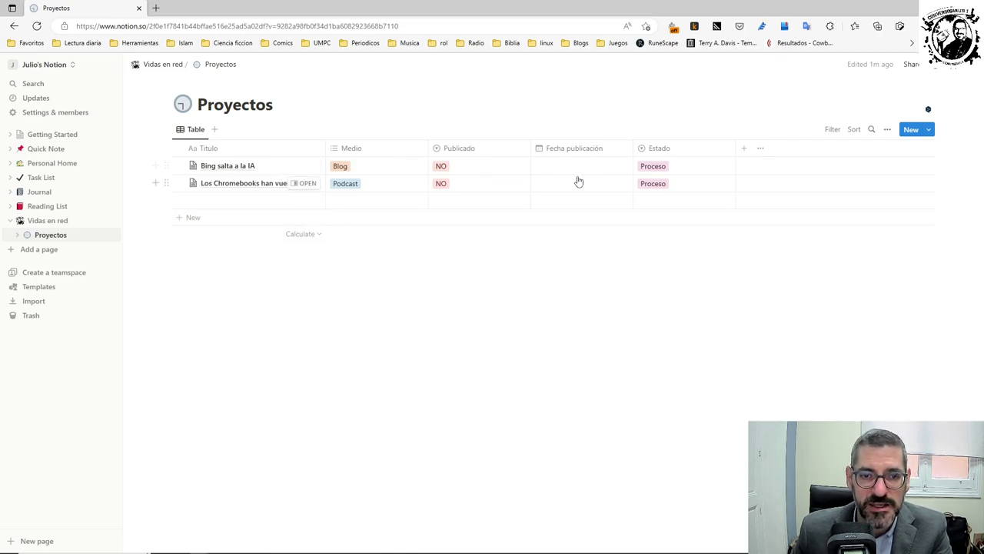
click(653, 168)
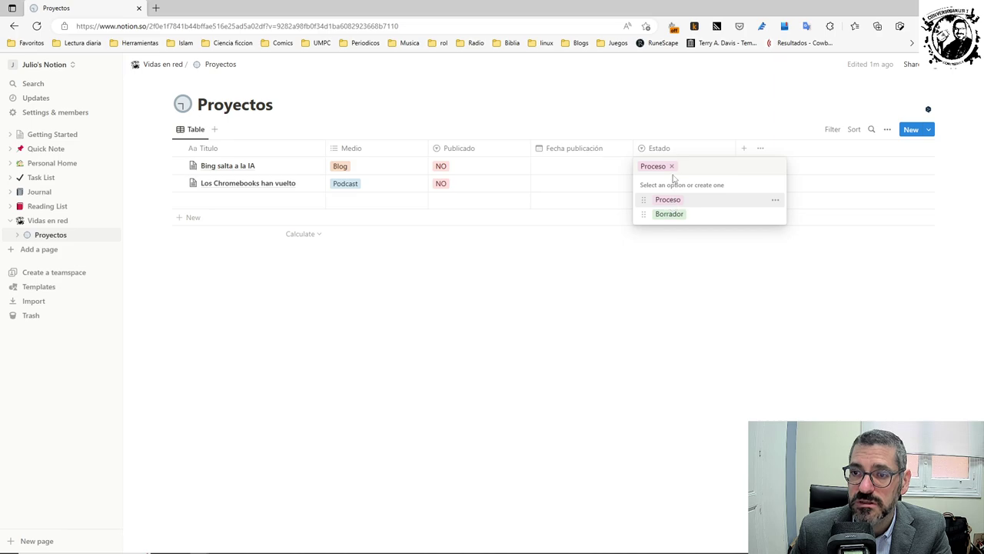
click(678, 150)
click(675, 151)
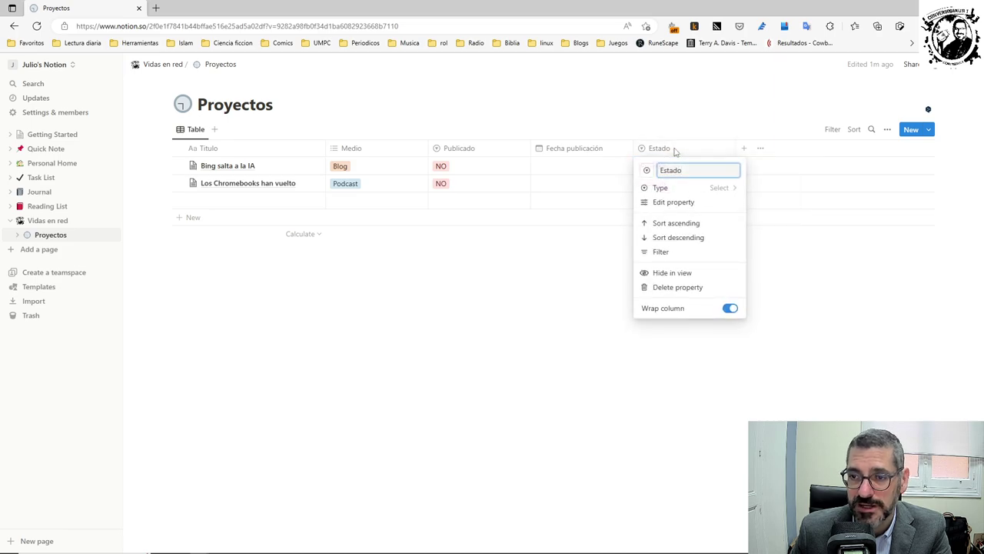
click(692, 121)
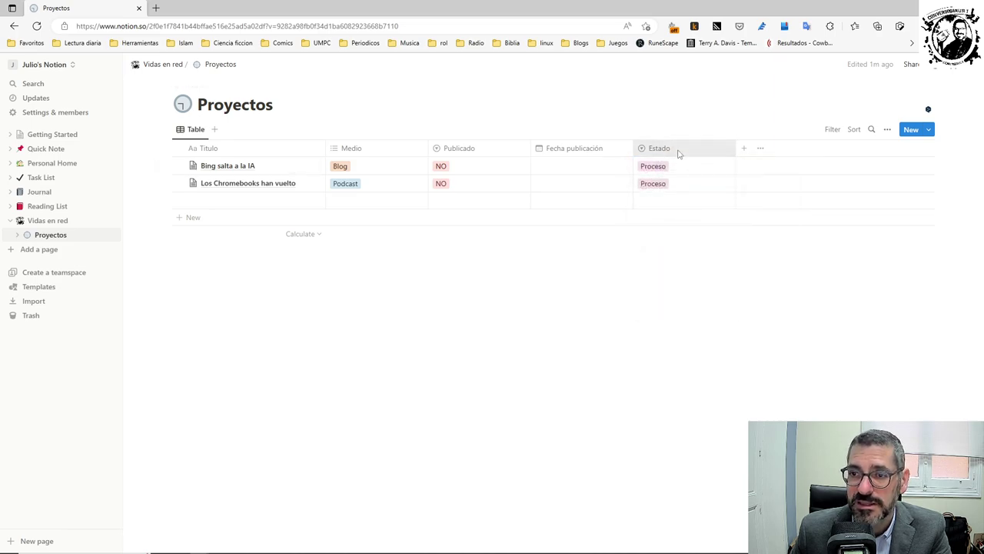
Edit the Estado property and rename its Proceso option to "Publicado"
click(676, 151)
click(698, 202)
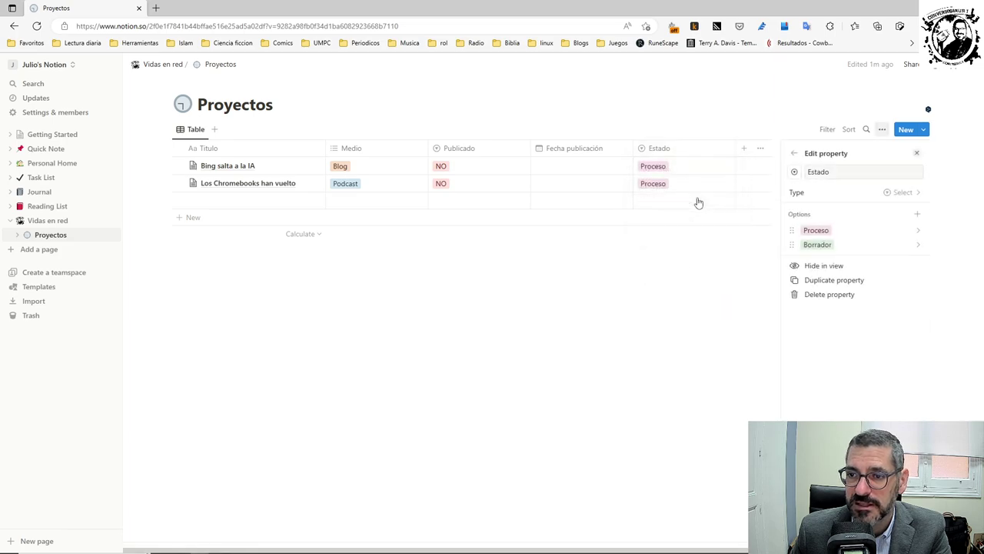
click(816, 230)
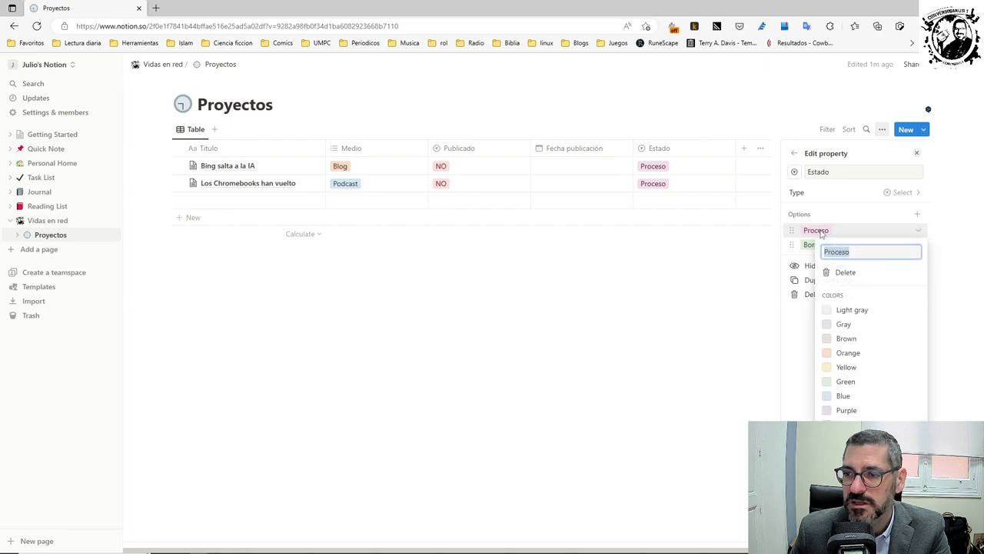
text(Publicado)
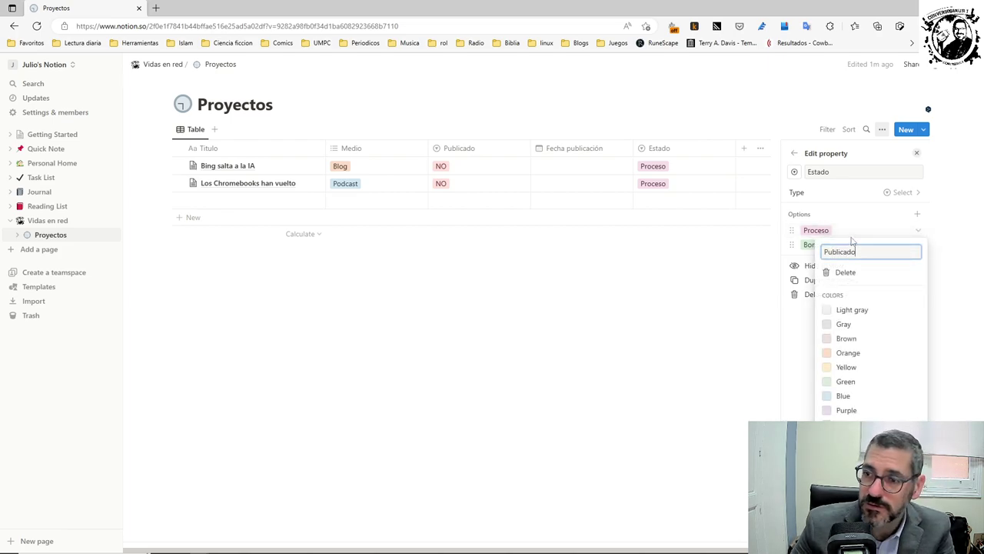
key(Return)
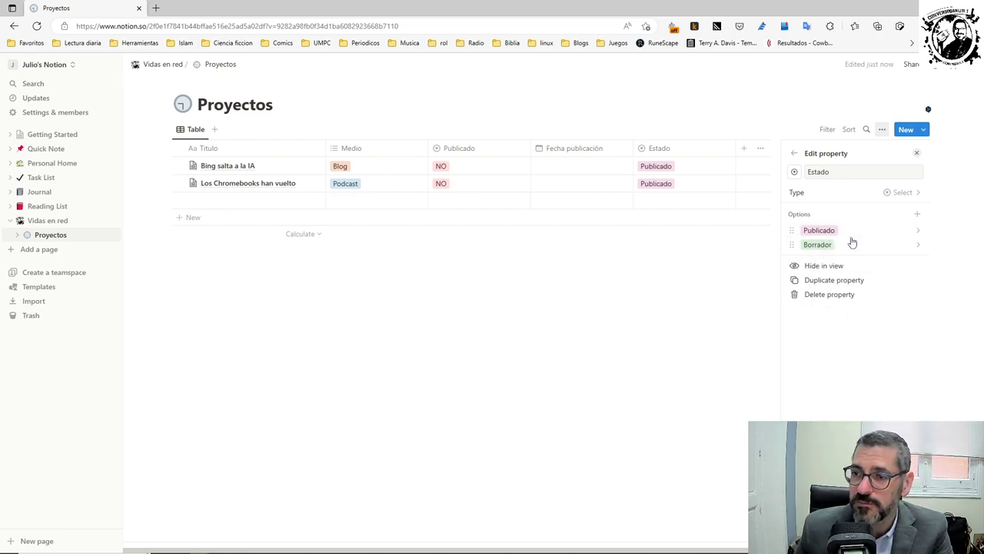
Close the property editor and set the Los Chromebooks han vuelto entry's Estado to Borrador
click(716, 285)
click(683, 184)
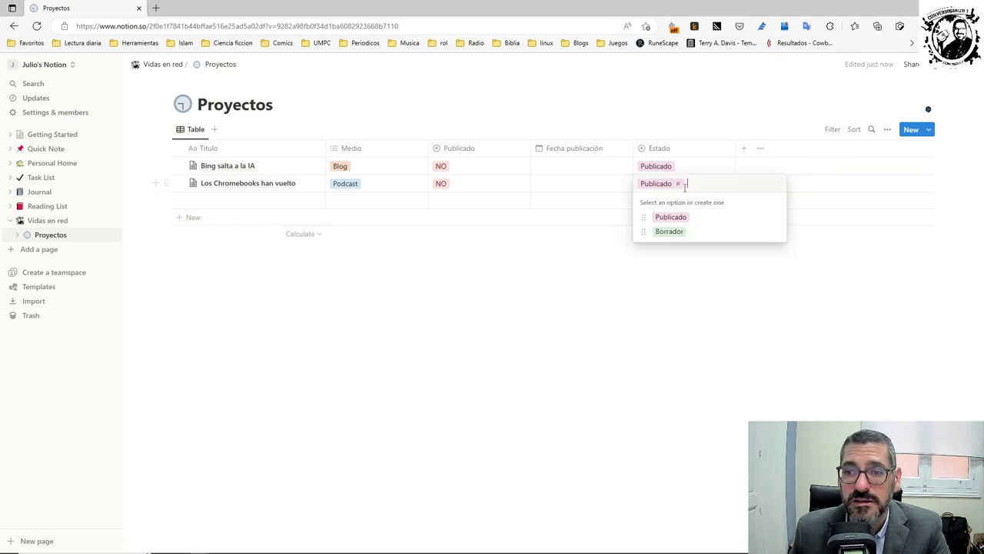
click(682, 233)
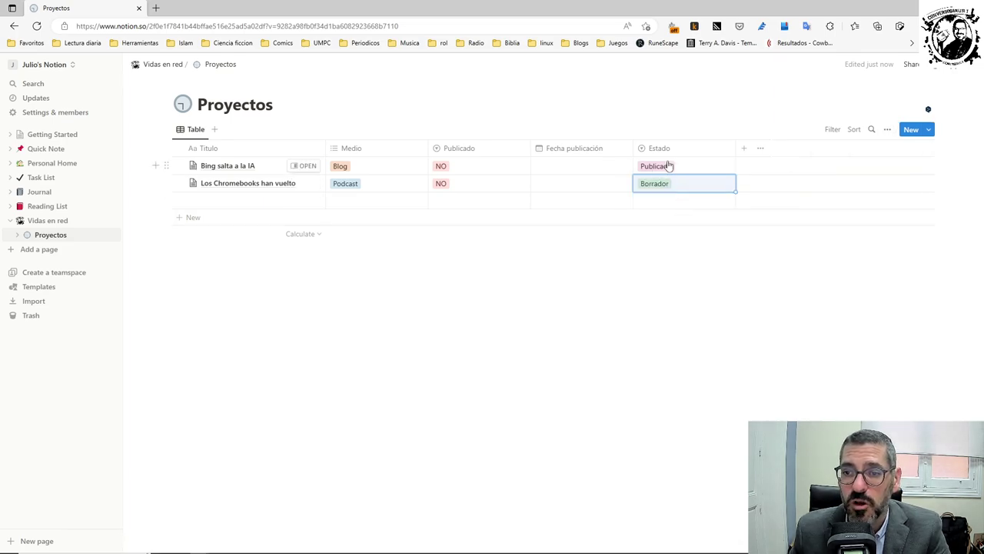
Set the Bing salta a la IA entry's Fecha publicación to 19/02/2023 and its Publicado to SI
click(549, 167)
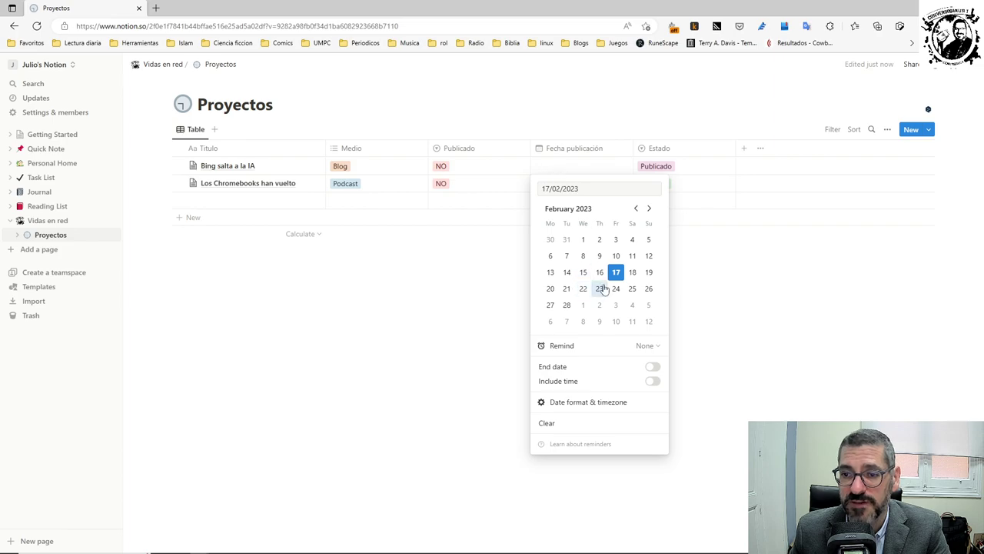
click(716, 287)
click(479, 168)
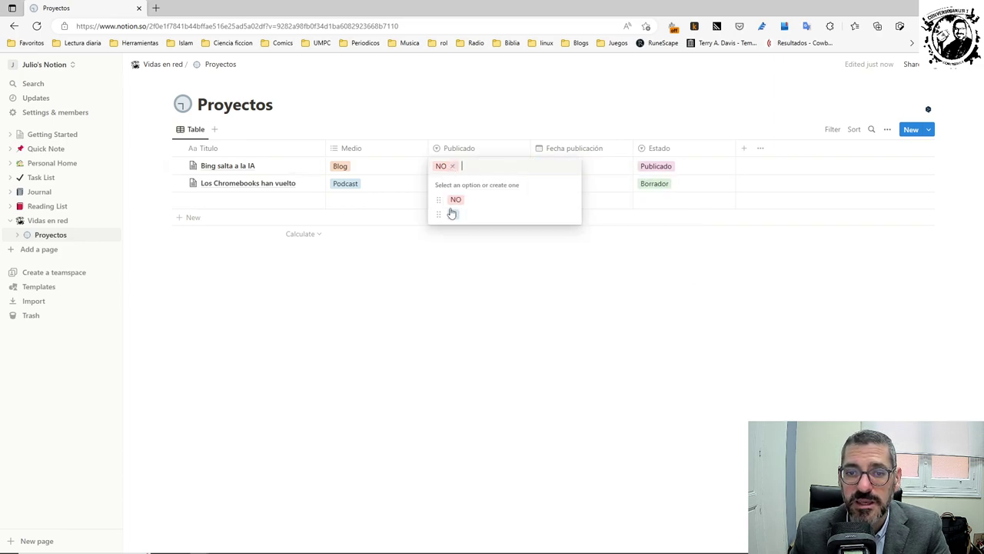
click(454, 216)
click(382, 260)
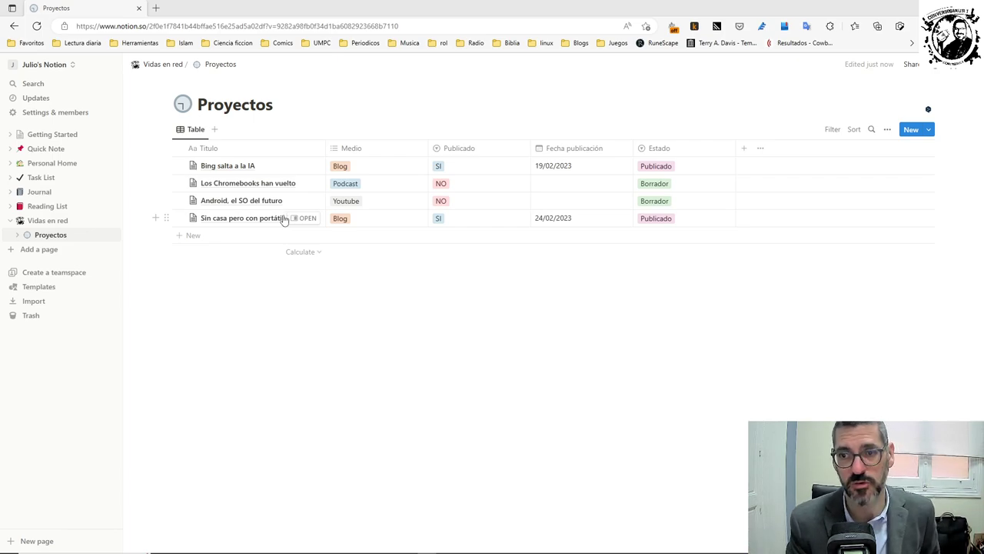
click(682, 150)
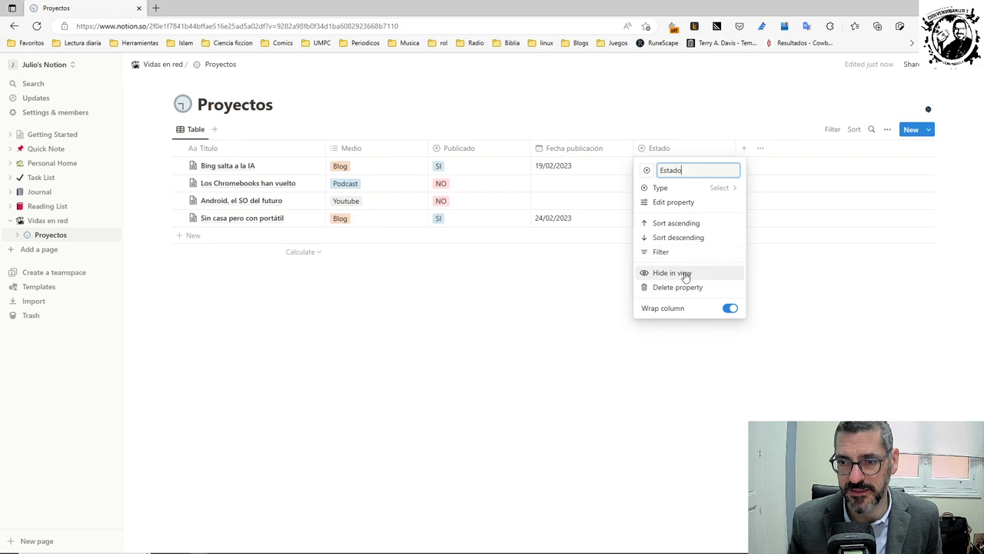
click(451, 340)
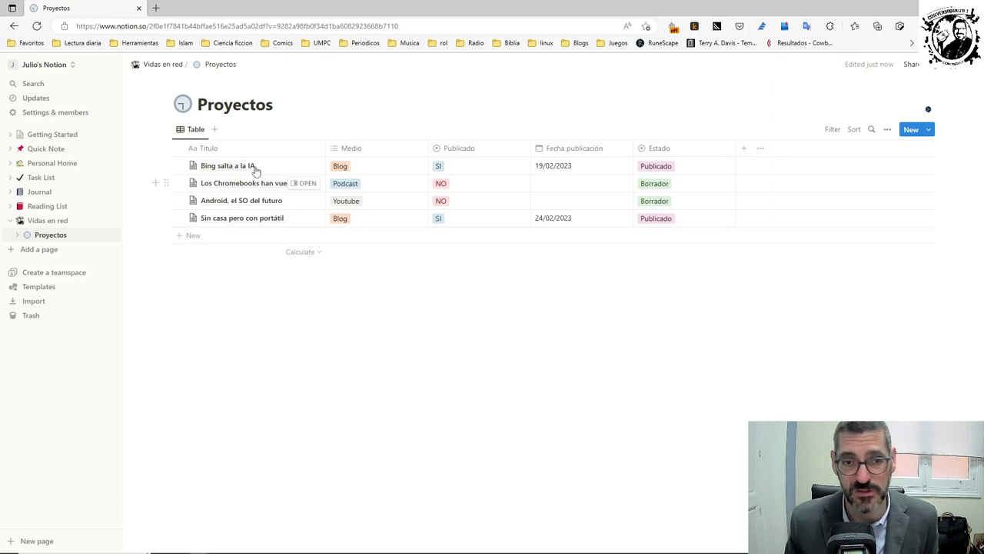
Add a new table view named "Publicado" to the Proyectos database
click(214, 129)
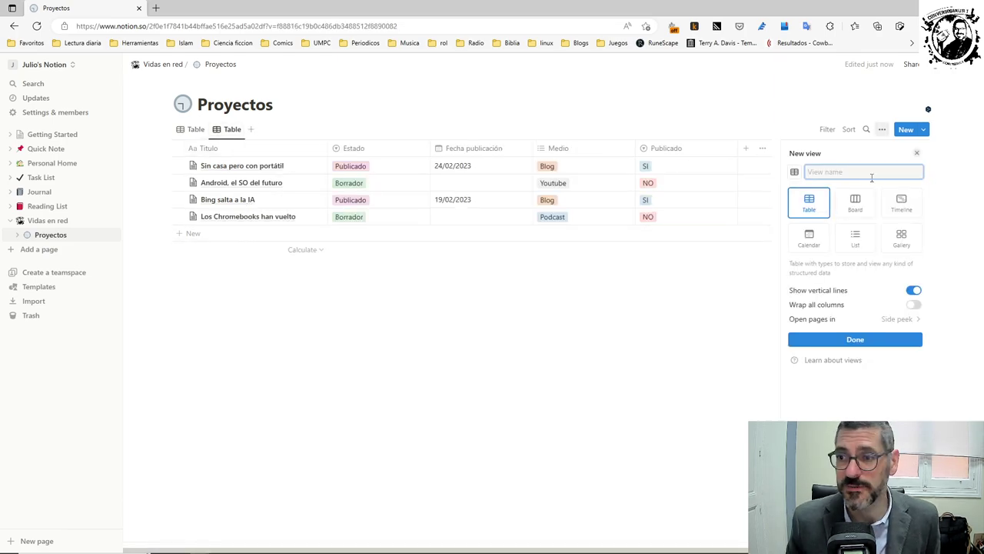
text(Publicado)
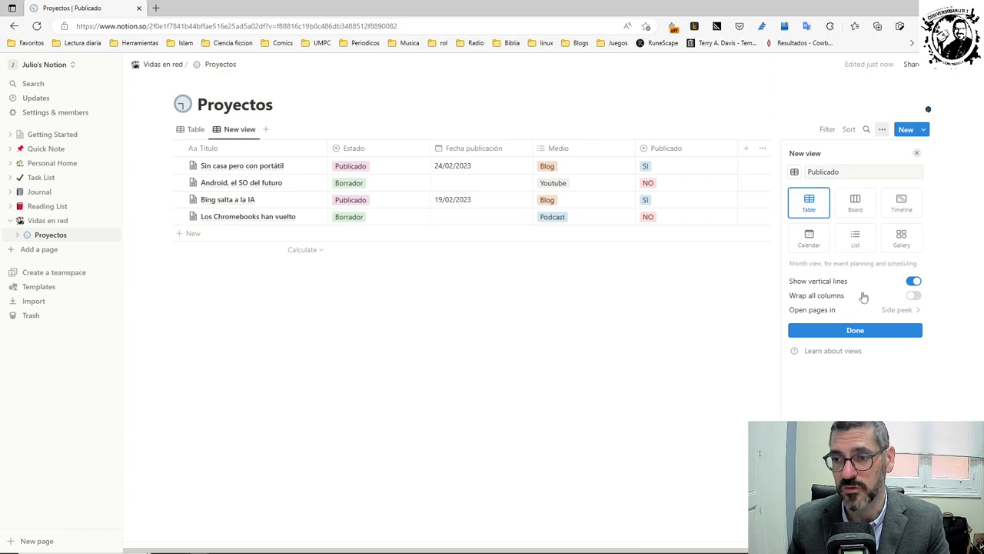
click(874, 340)
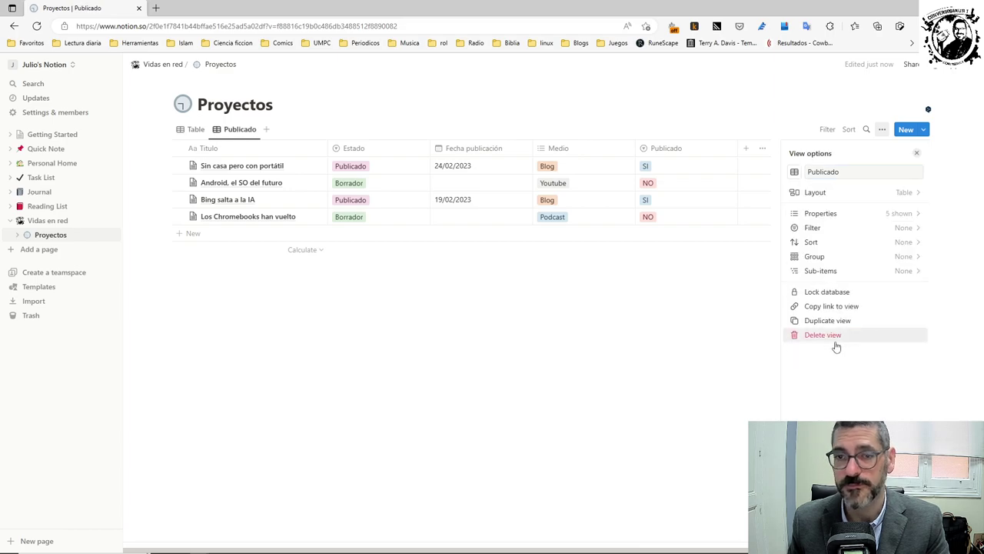
click(235, 129)
click(400, 101)
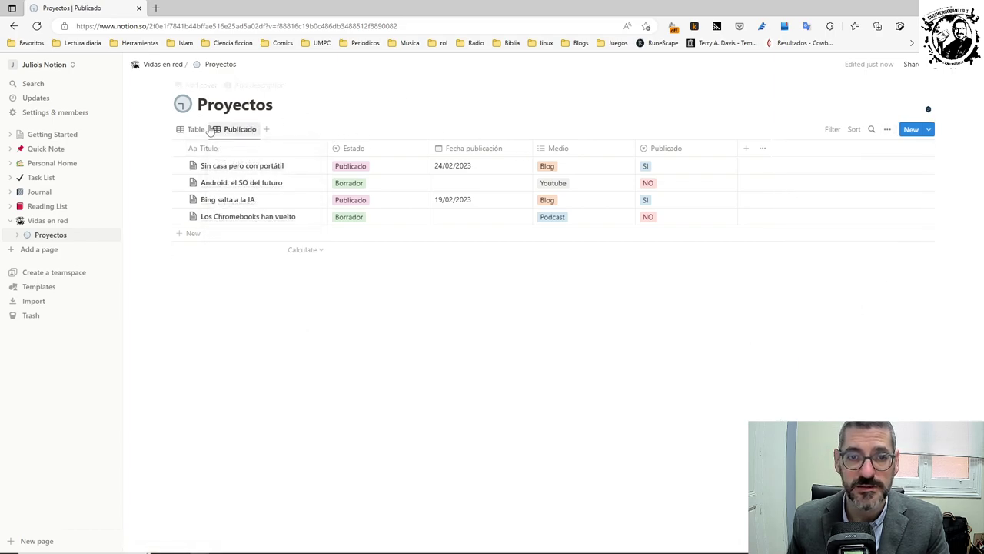
Filter the Publicado view to show only entries whose Estado is Publicado
click(190, 130)
click(223, 131)
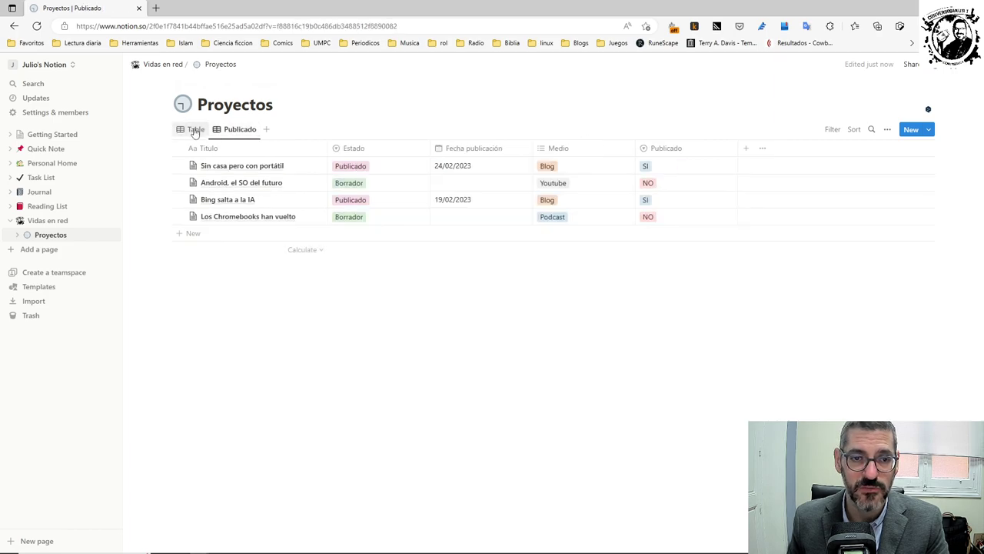
click(193, 129)
click(233, 132)
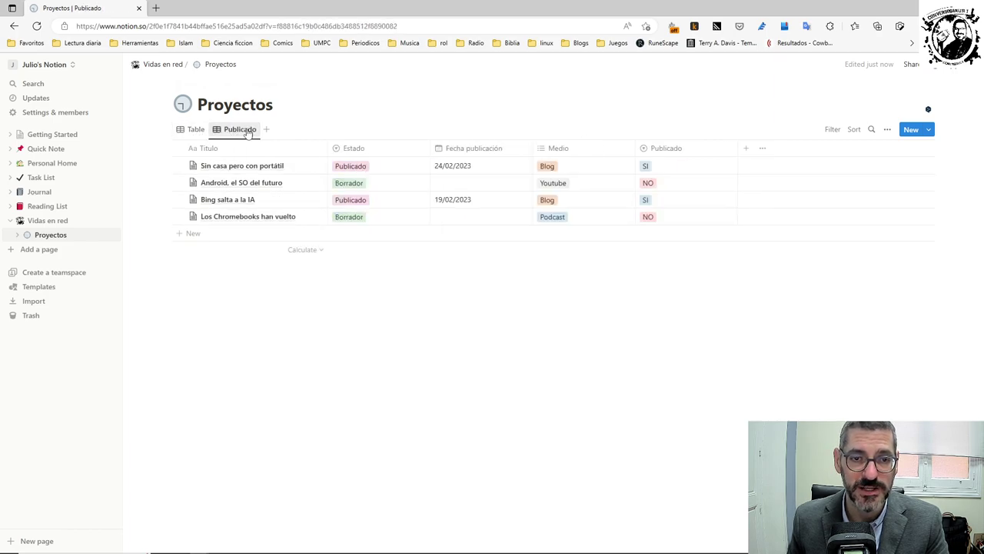
click(369, 149)
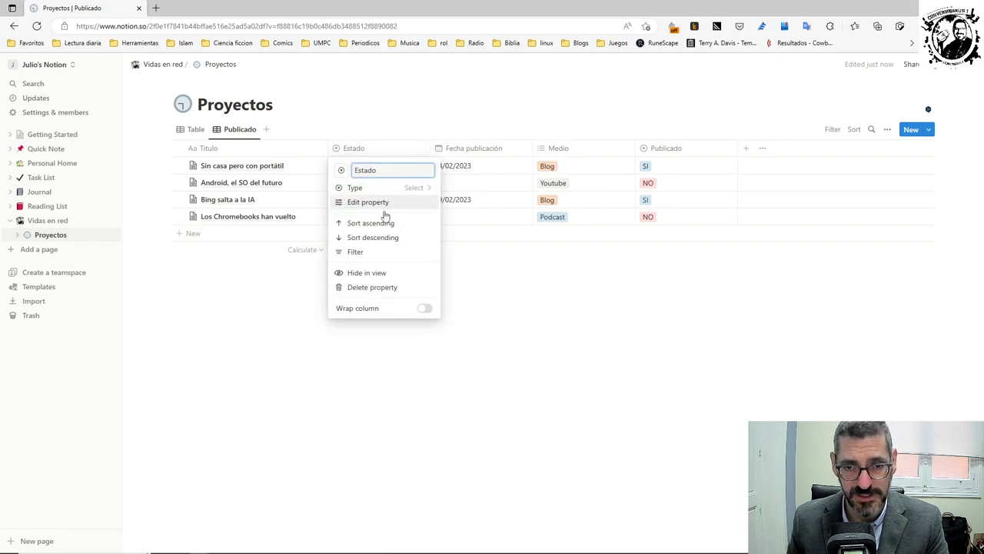
click(374, 254)
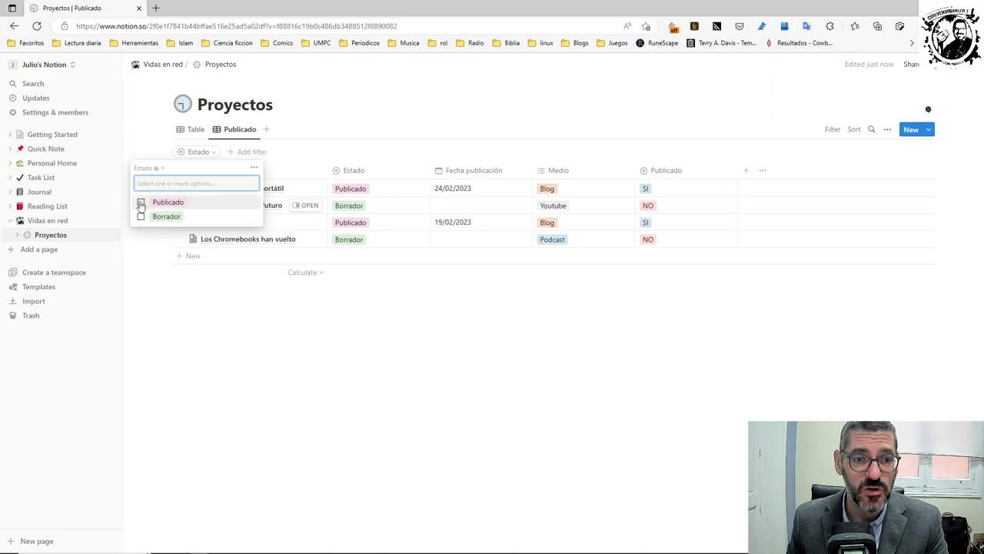
click(141, 202)
click(270, 324)
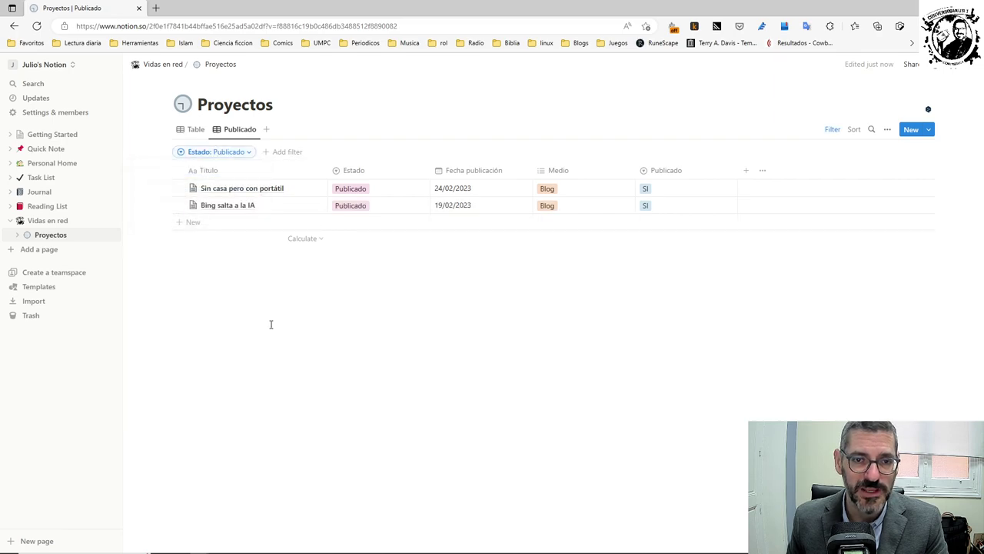
Add another table view named "Borrador" to the Proyectos database
click(268, 133)
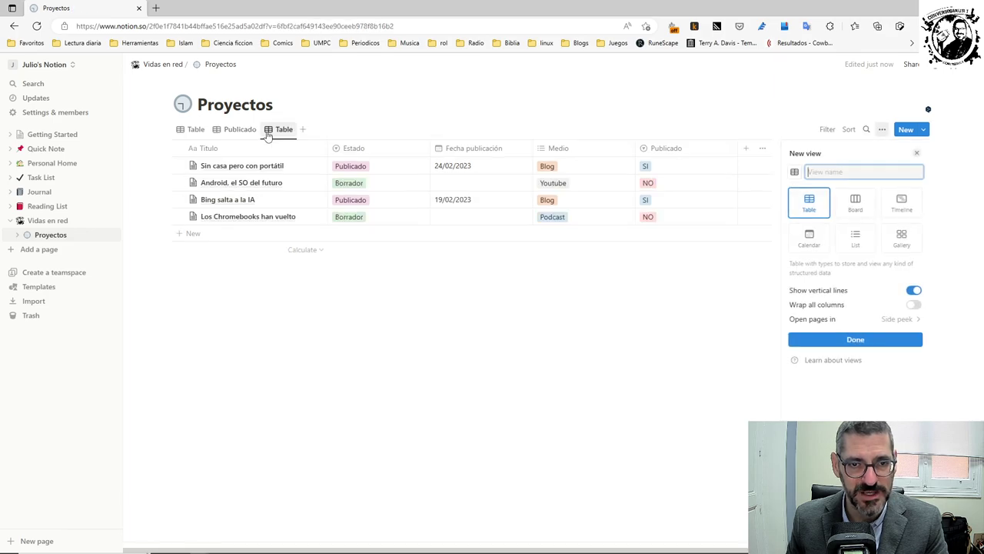
text(B)
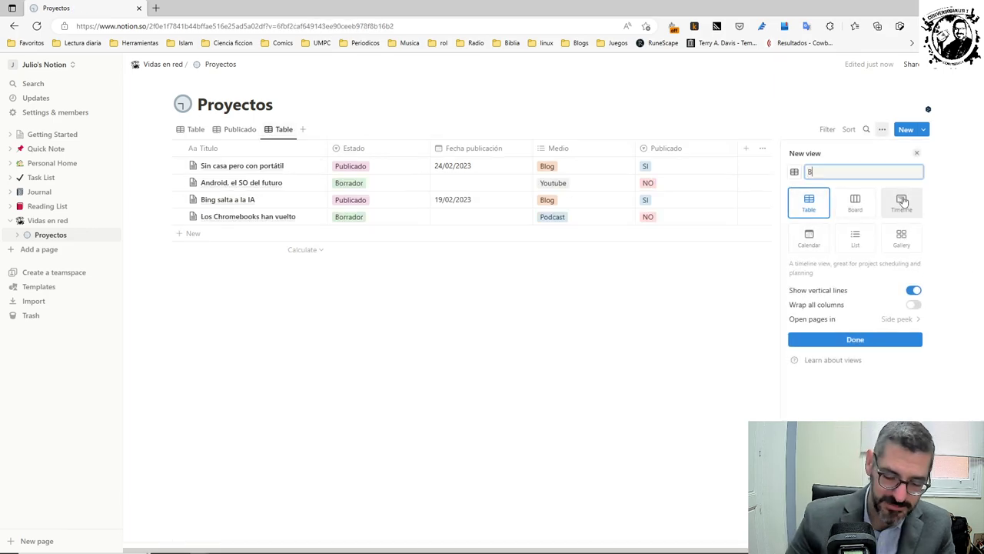
text(orrad)
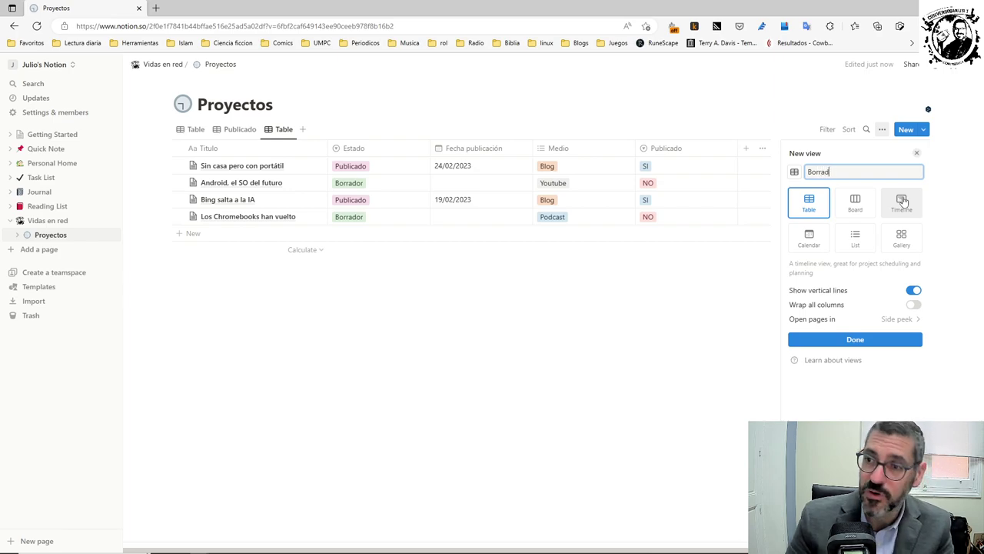
text(or)
key(Return)
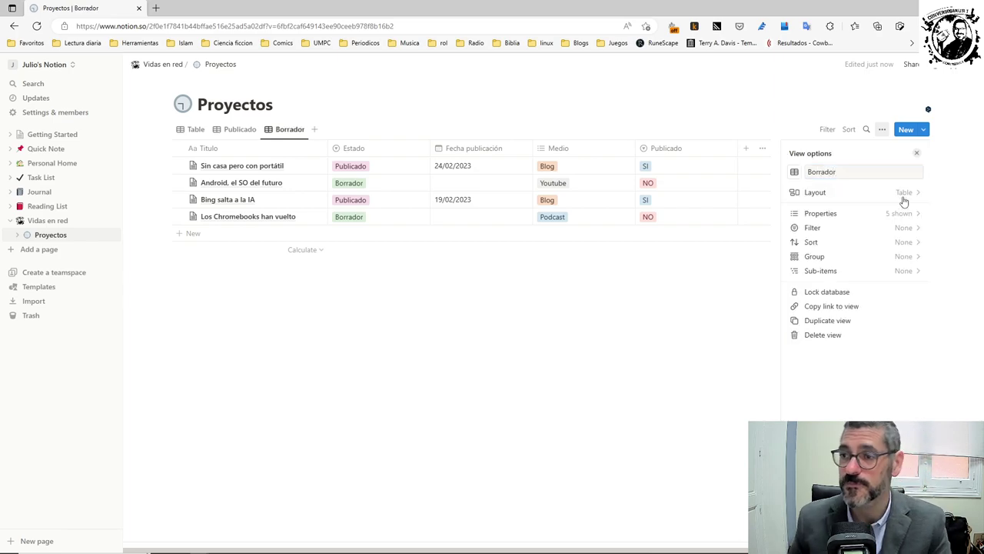
click(510, 233)
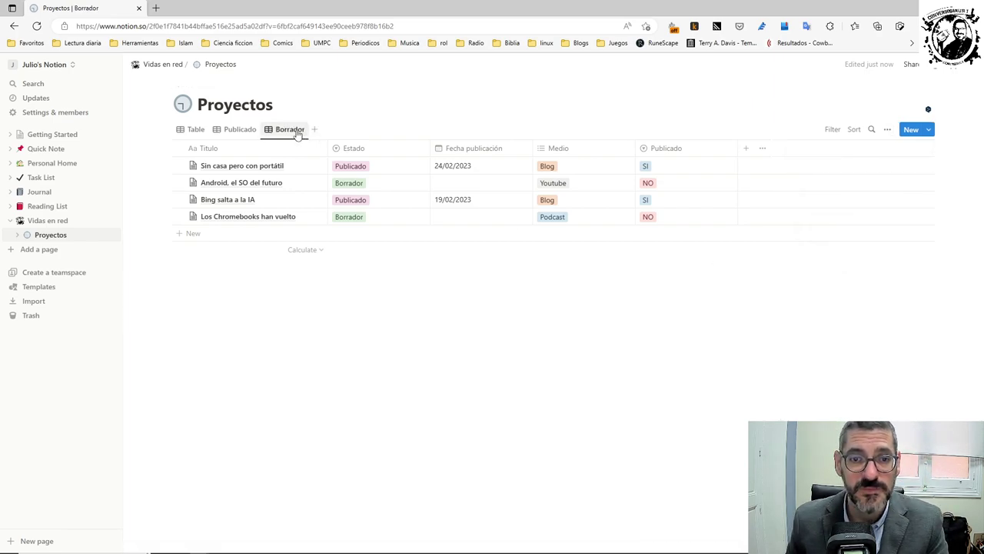
Filter the Borrador view to entries whose Estado is Borrador and compare it with the Publicado view
click(356, 151)
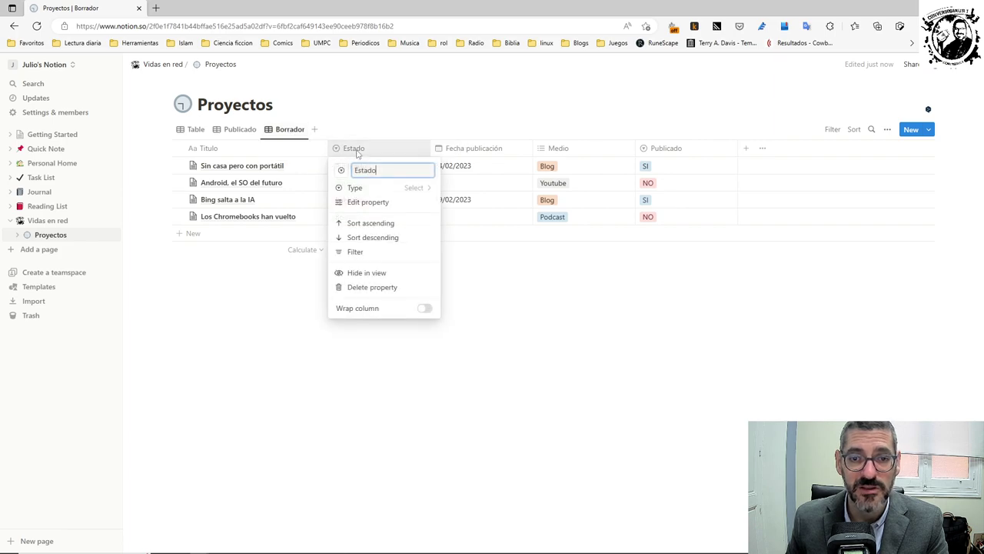
click(374, 252)
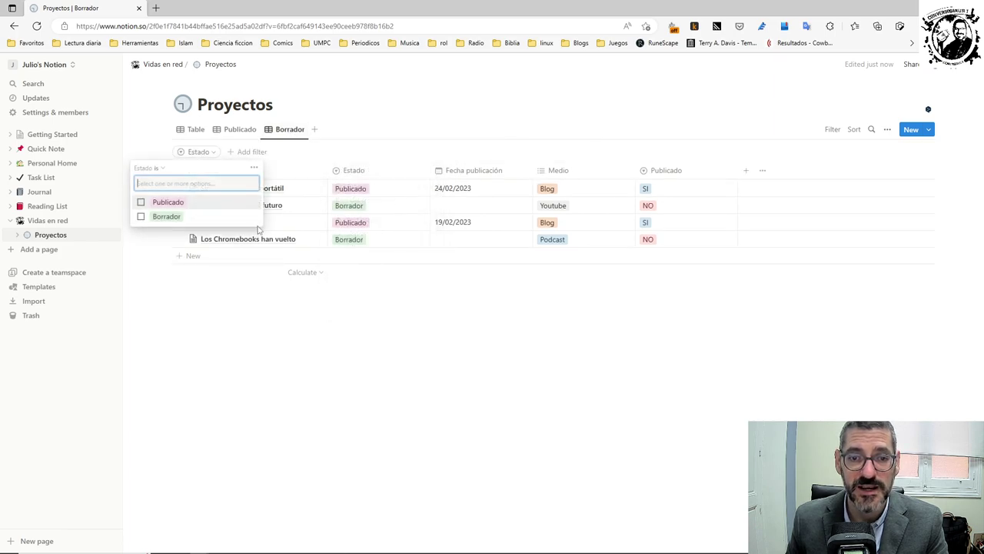
click(141, 216)
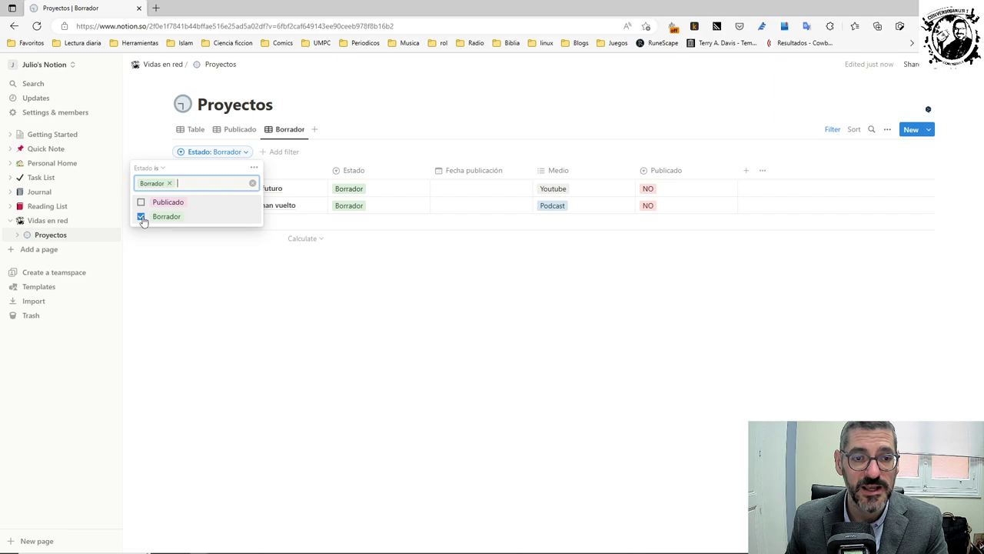
click(241, 313)
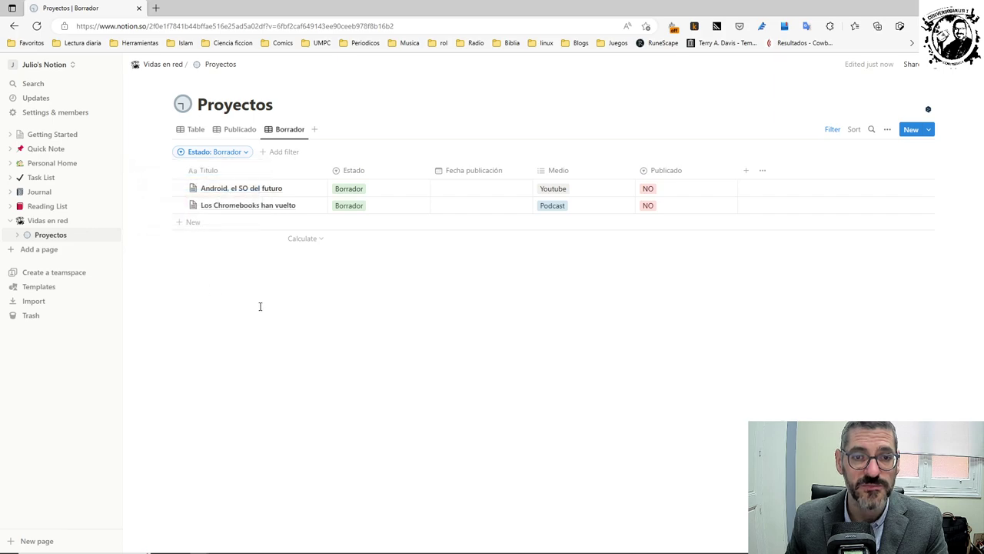
click(241, 130)
click(283, 134)
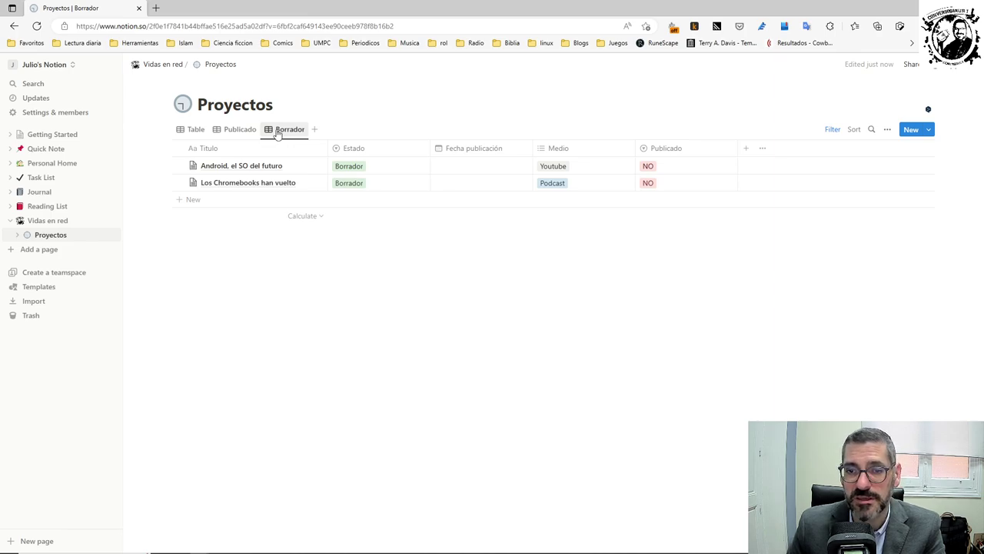
Edit the Borrador view and change its layout to List
click(236, 130)
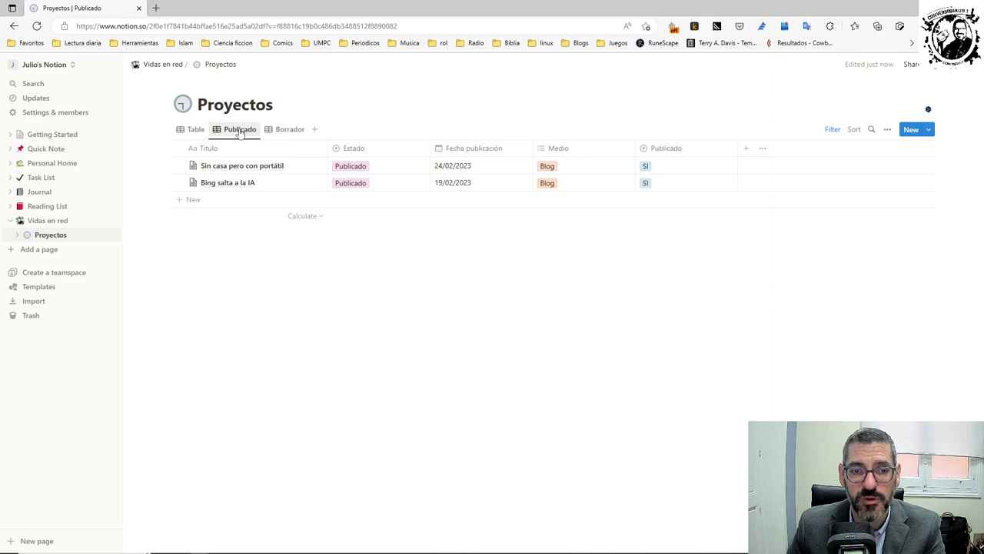
click(286, 131)
click(289, 132)
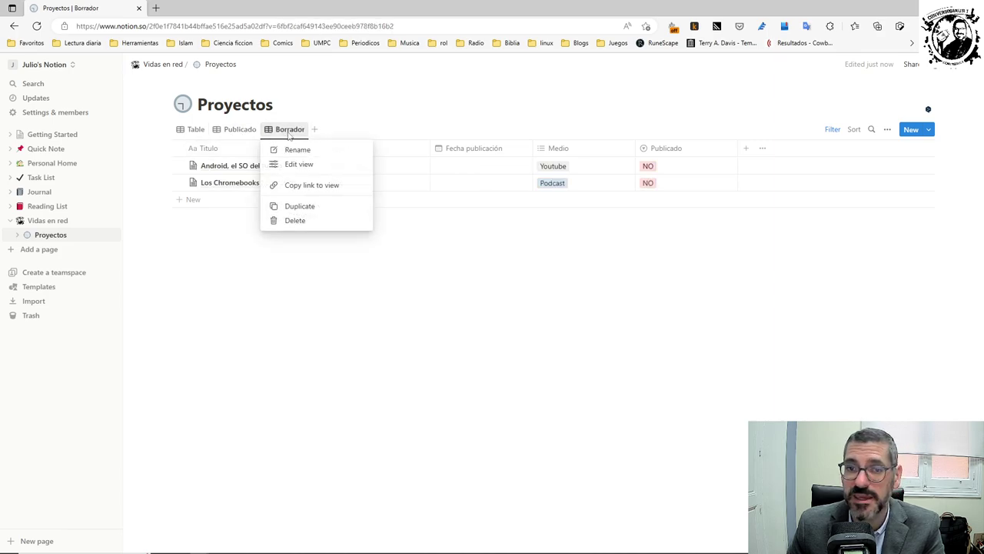
click(290, 164)
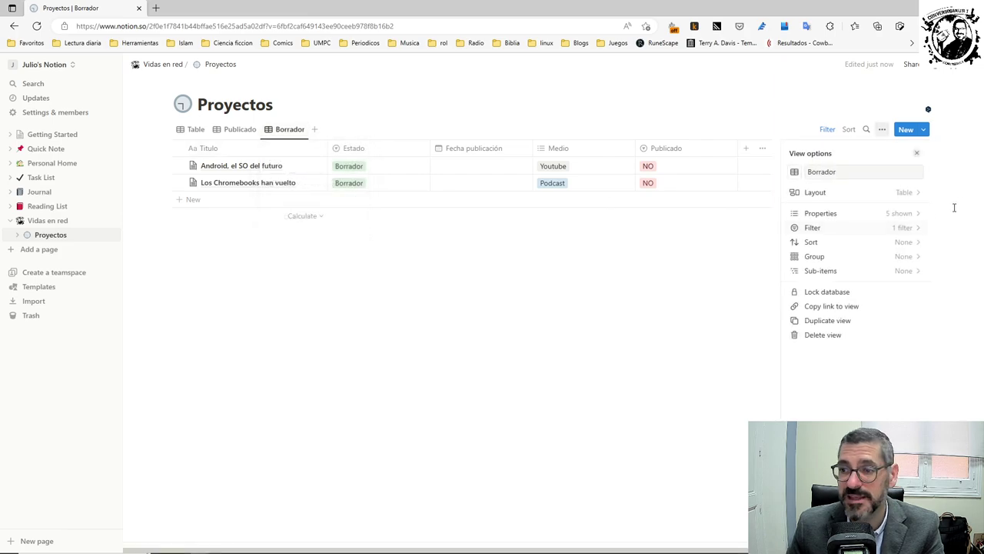
click(817, 193)
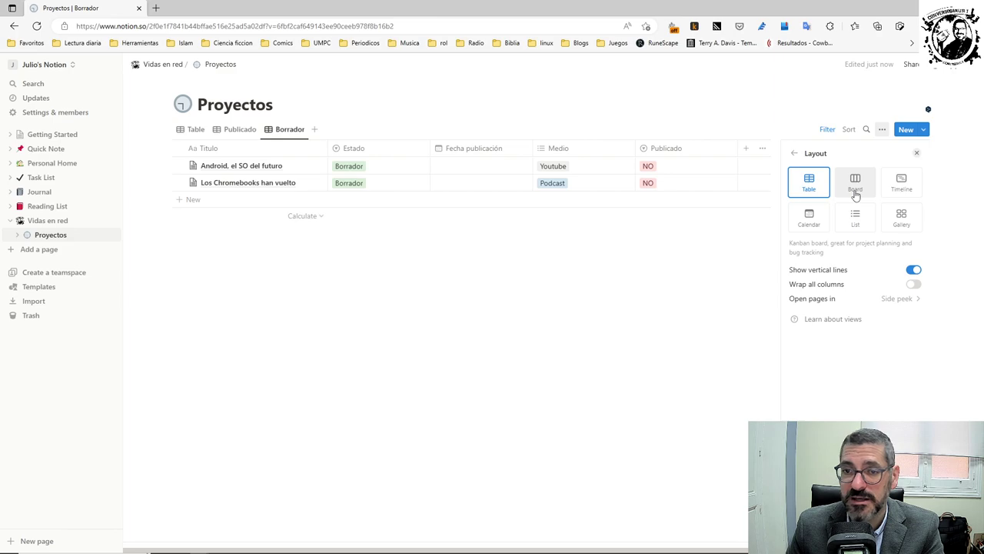
click(858, 218)
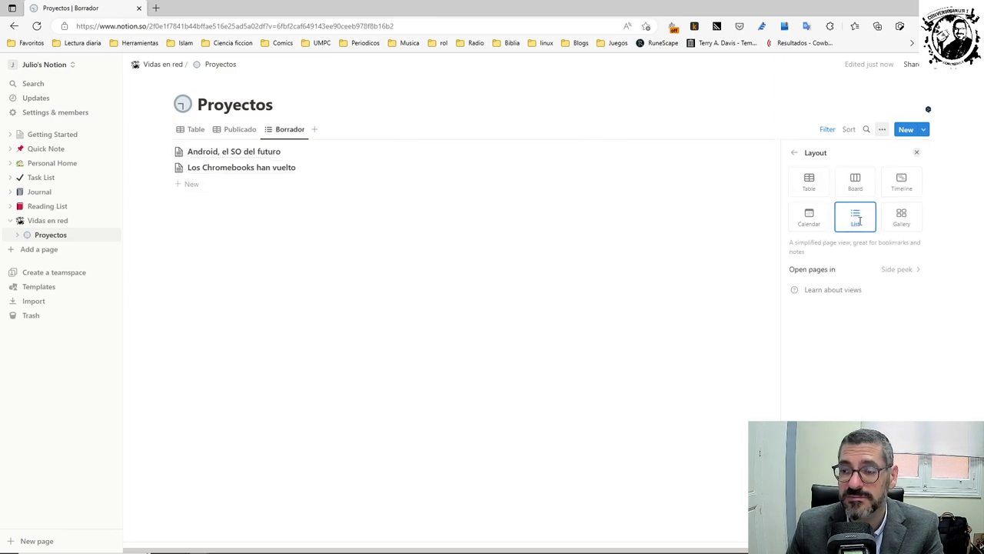
click(796, 156)
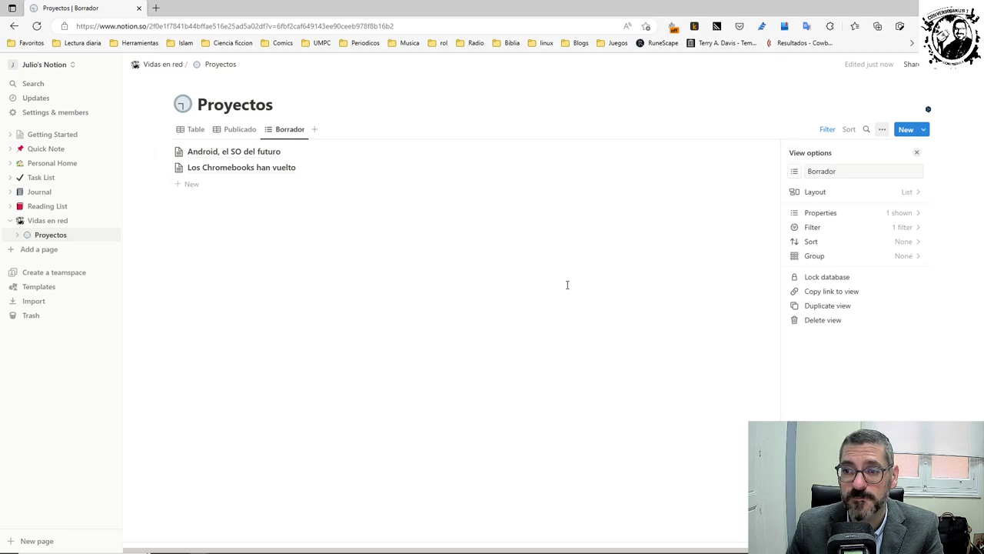
click(567, 284)
Edit the Publicado view of the Proyectos database and change its layout to Timeline
click(246, 130)
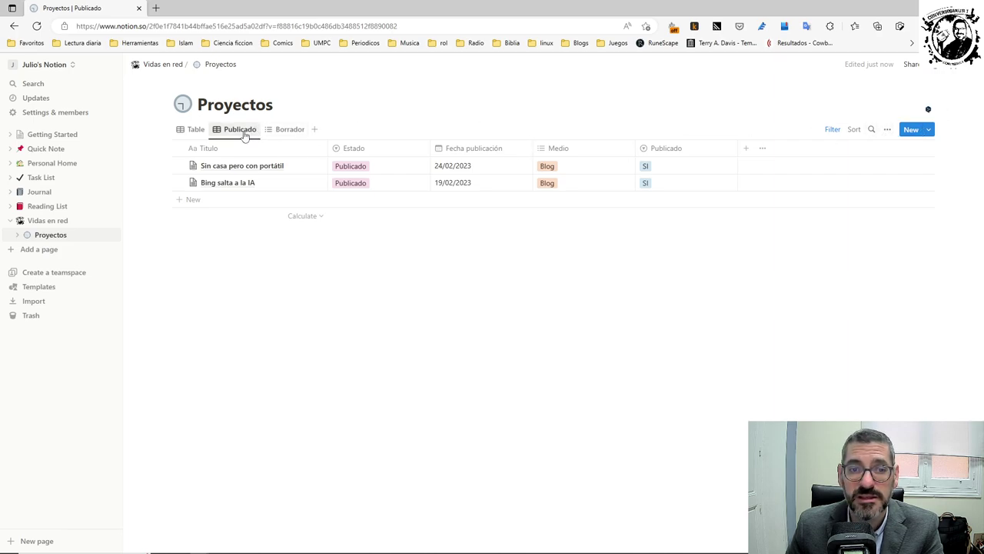
click(244, 133)
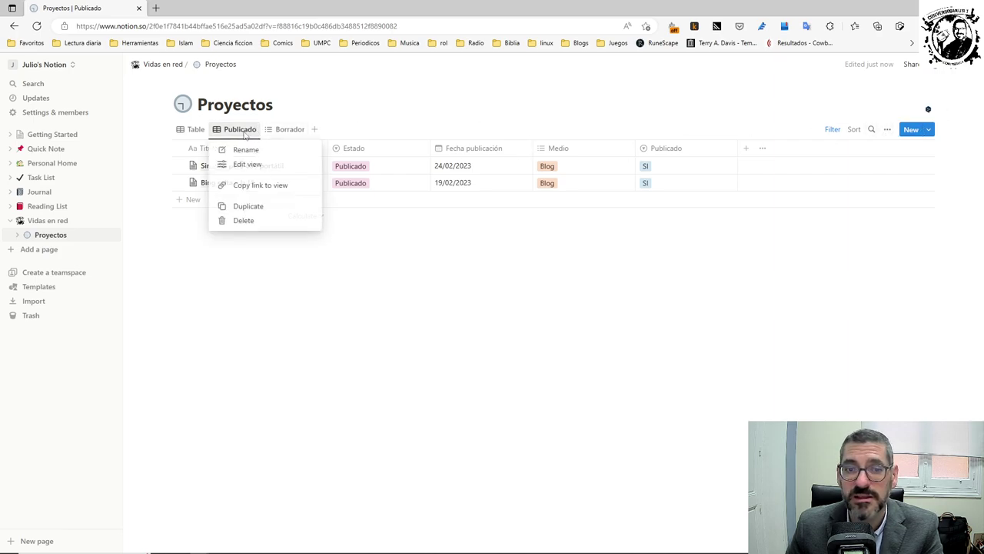
click(244, 165)
click(829, 193)
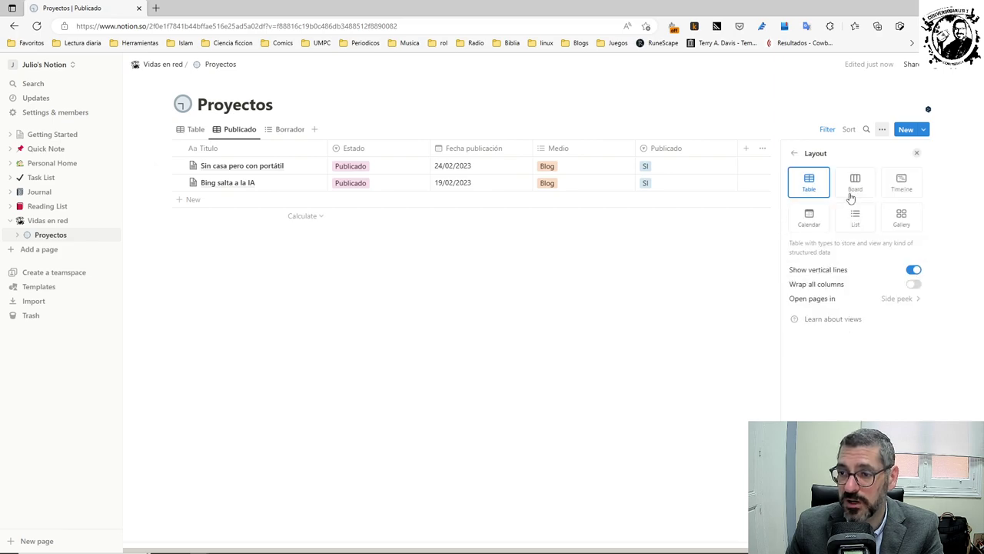
click(903, 185)
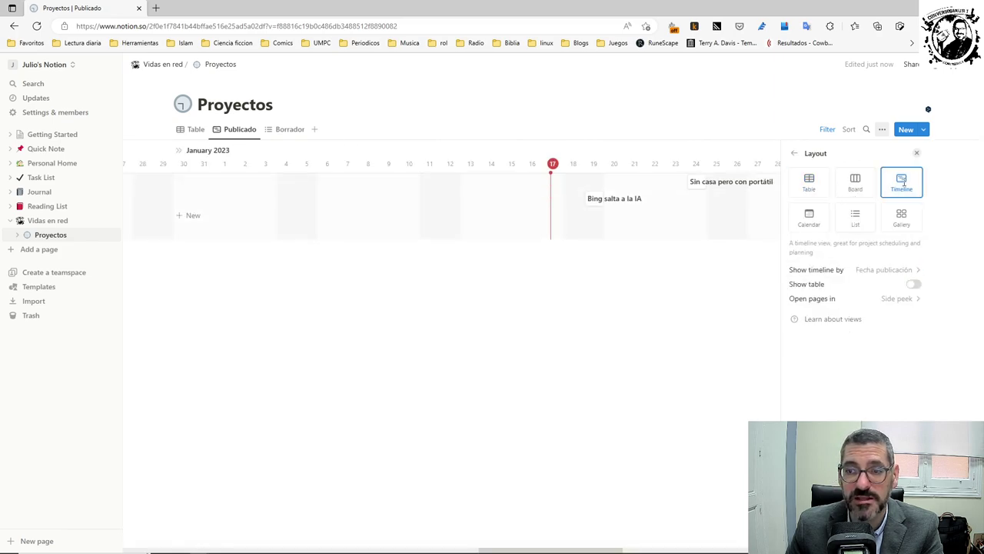
click(593, 373)
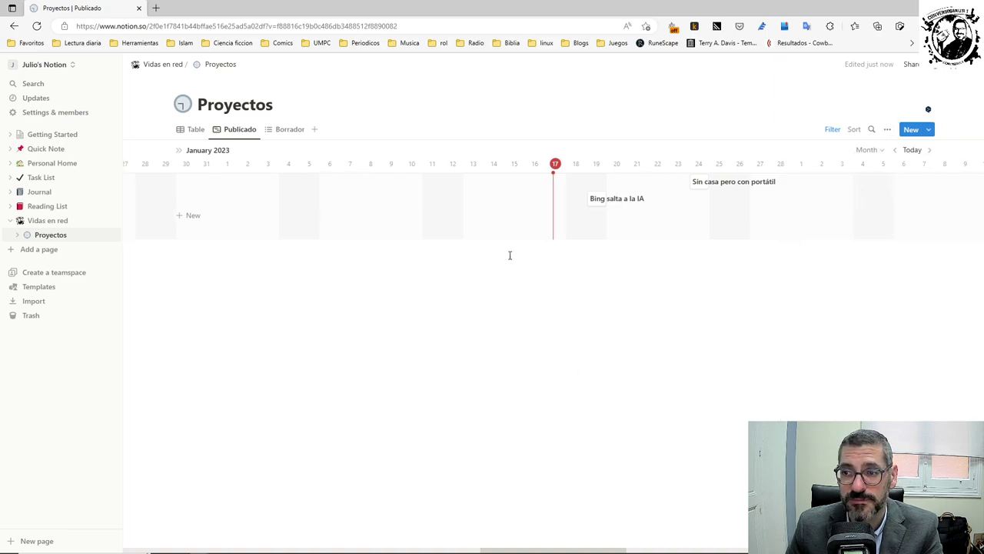
Edit the Publicado view again and change its layout to Calendar
click(236, 130)
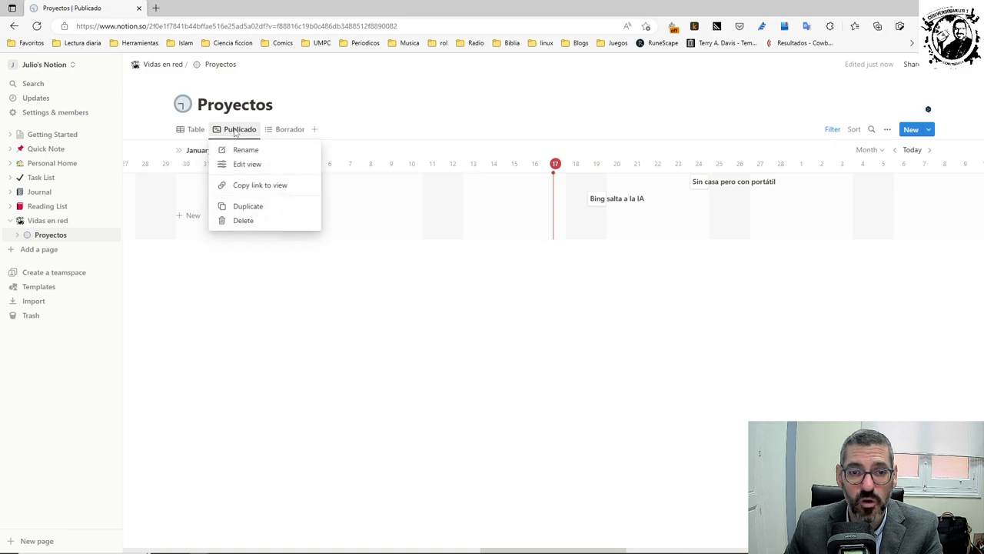
click(254, 164)
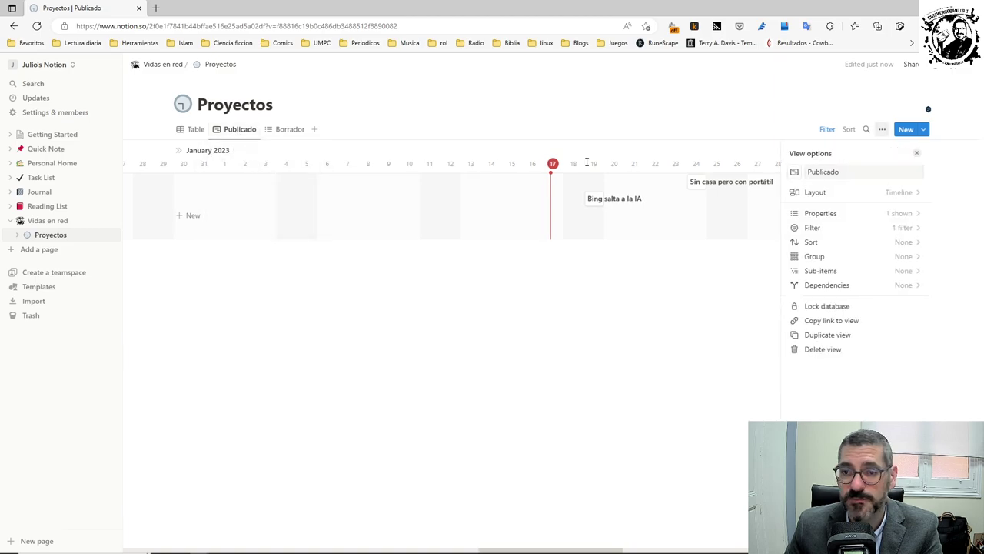
click(830, 193)
click(810, 218)
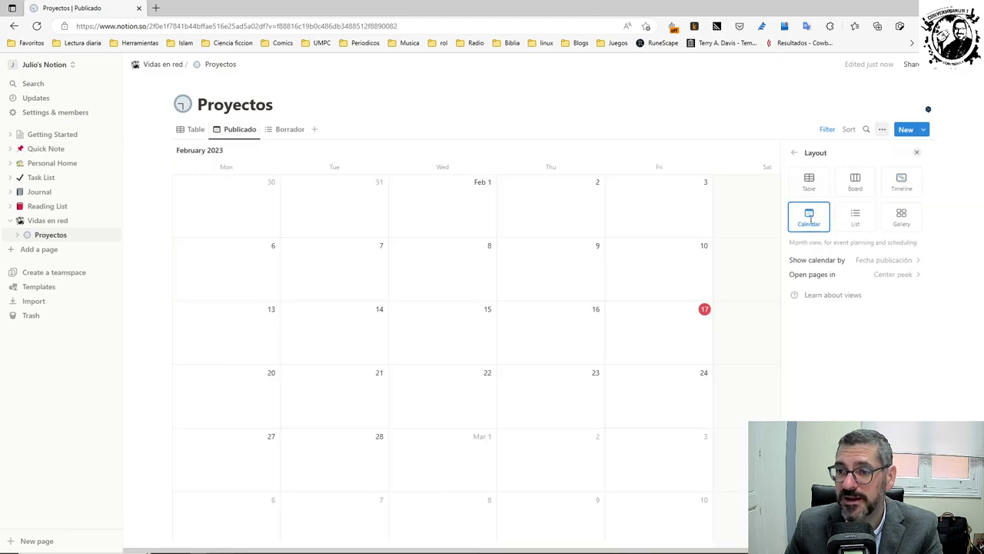
click(665, 123)
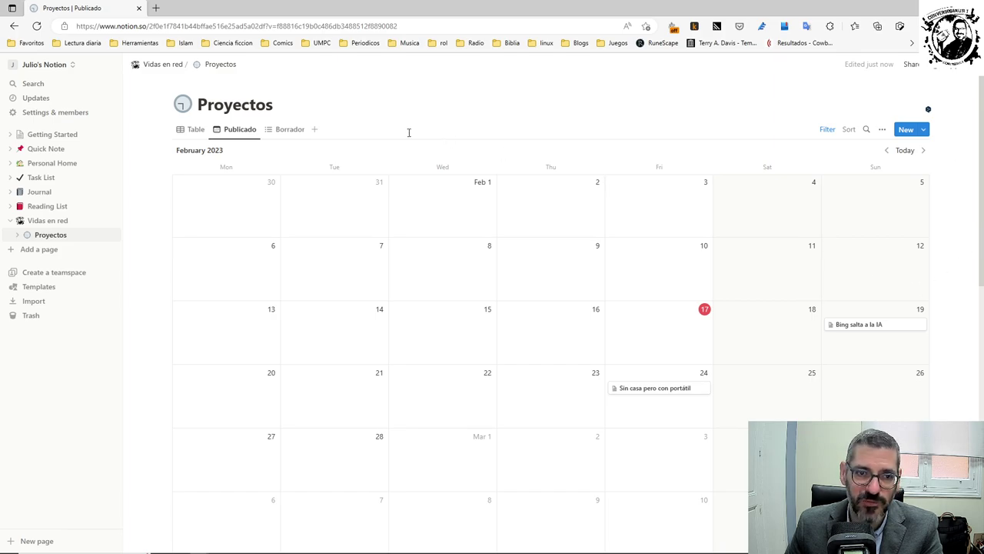
Preview the entries "Bing salta a la IA" and "Los Chromebooks han vuelto" from the Table view, then close the preview
click(195, 129)
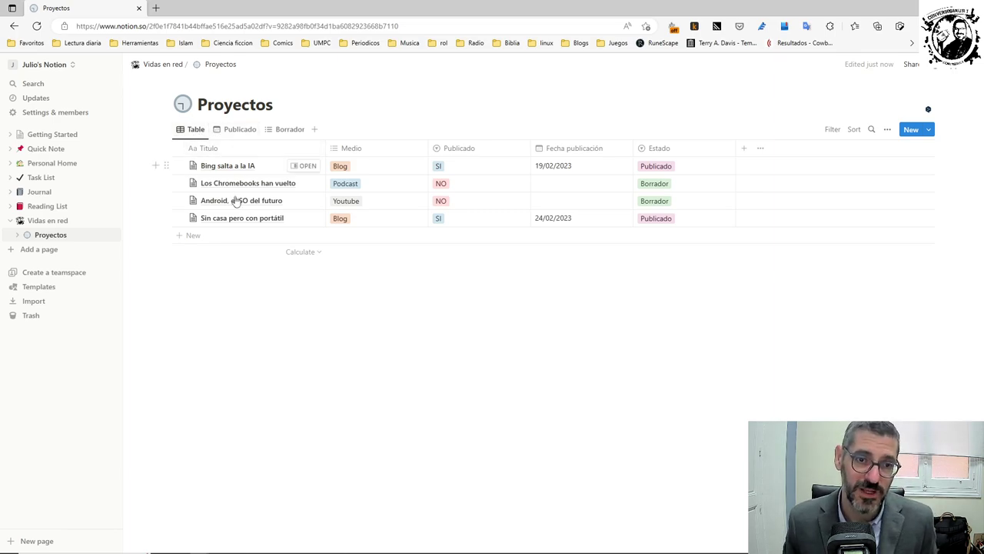
click(303, 166)
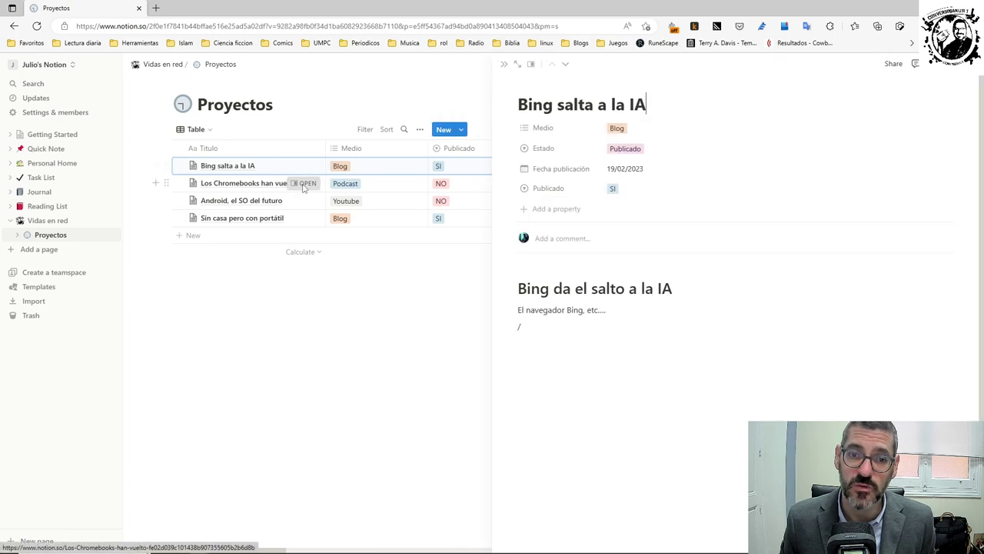
click(305, 185)
click(306, 101)
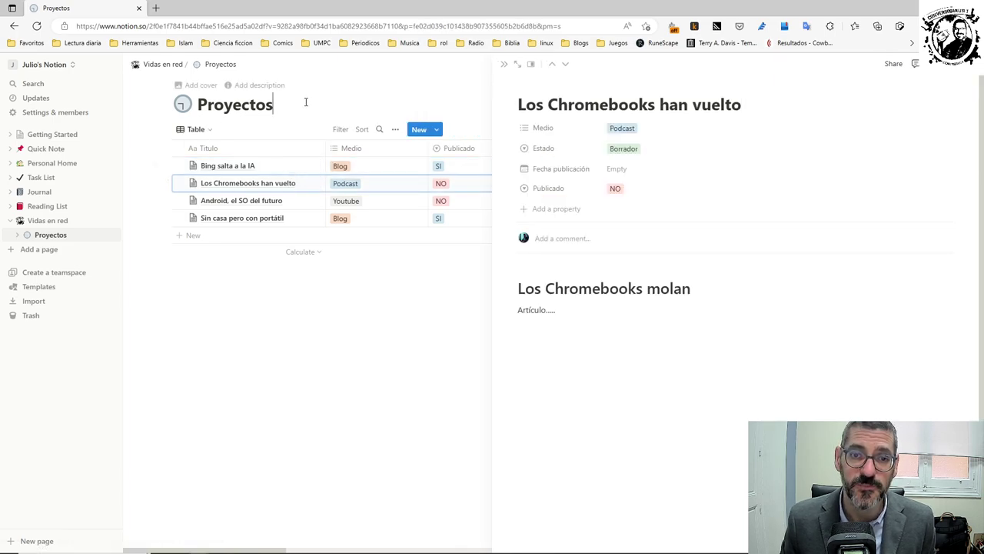
click(505, 64)
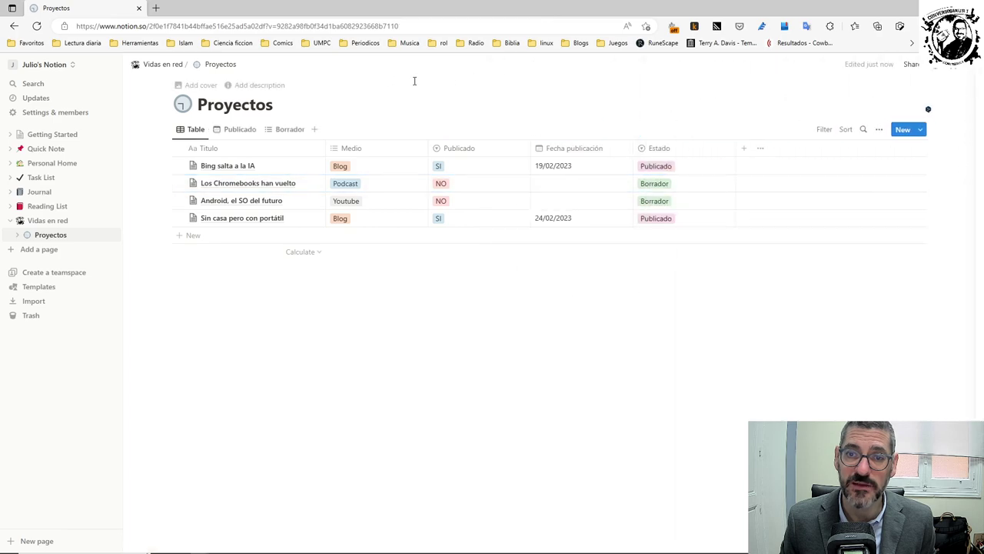
Review the Publicado and Borrador views of Proyectos and return to the Table view
click(229, 131)
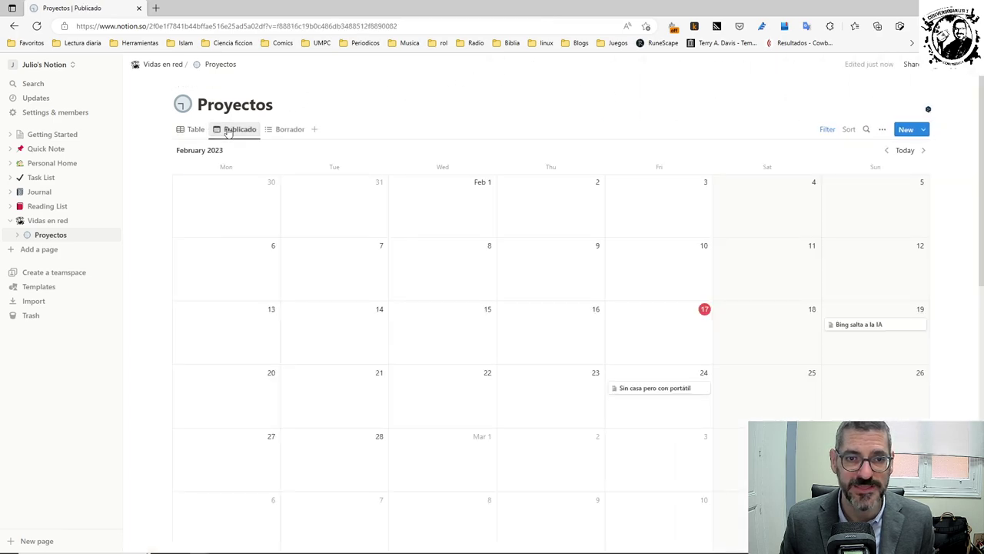
click(282, 131)
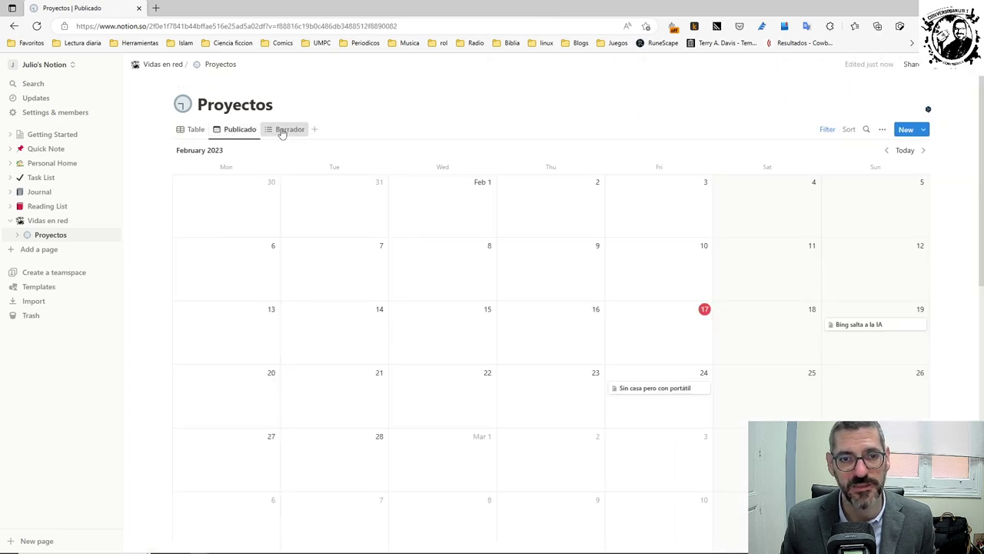
click(182, 132)
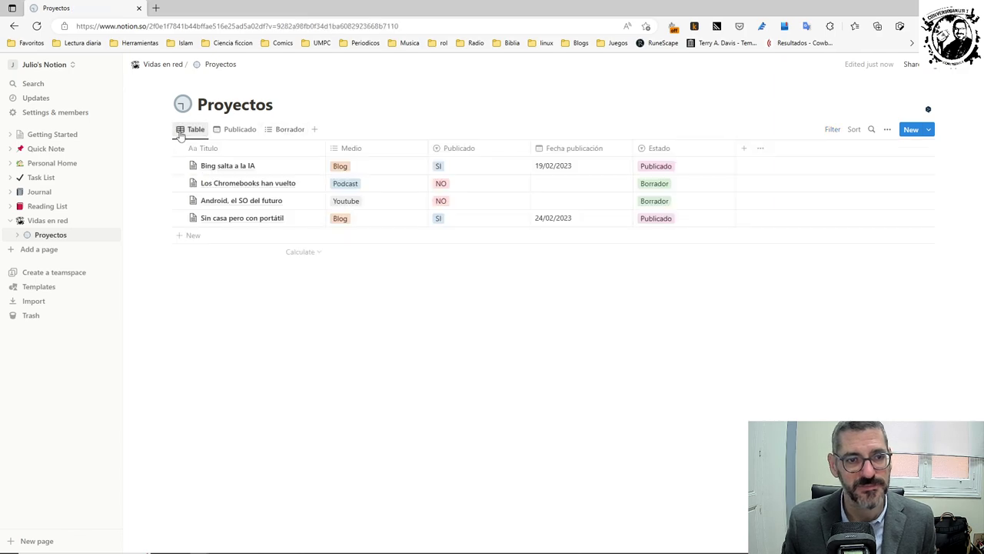
Expand the views under Proyectos and try to place the Borrador and Table views on the Vidas en red page
click(37, 222)
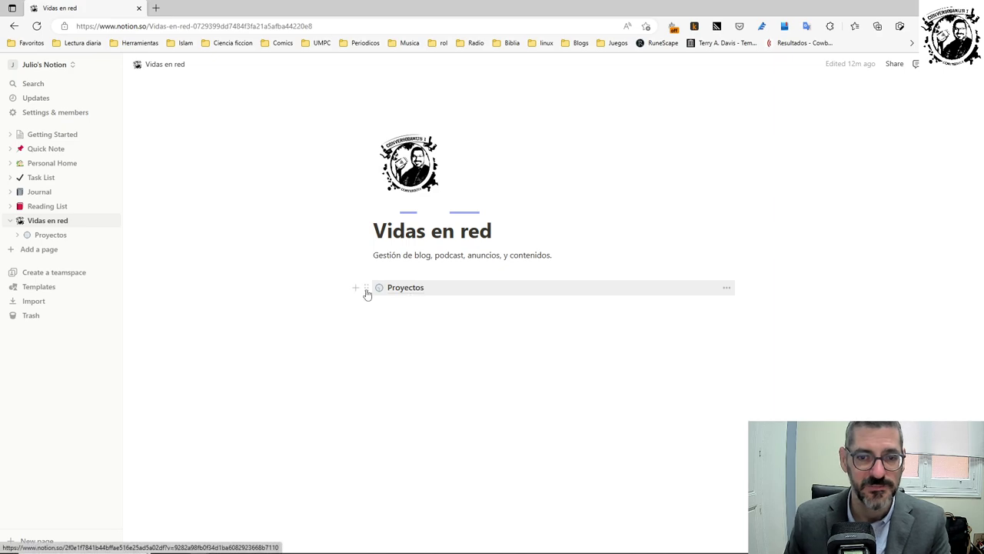
click(17, 234)
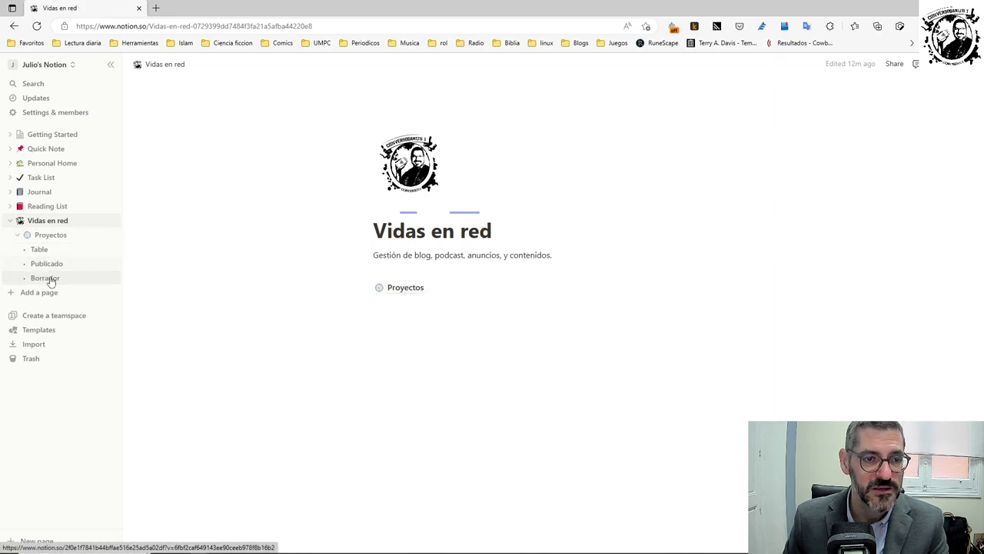
click(45, 277)
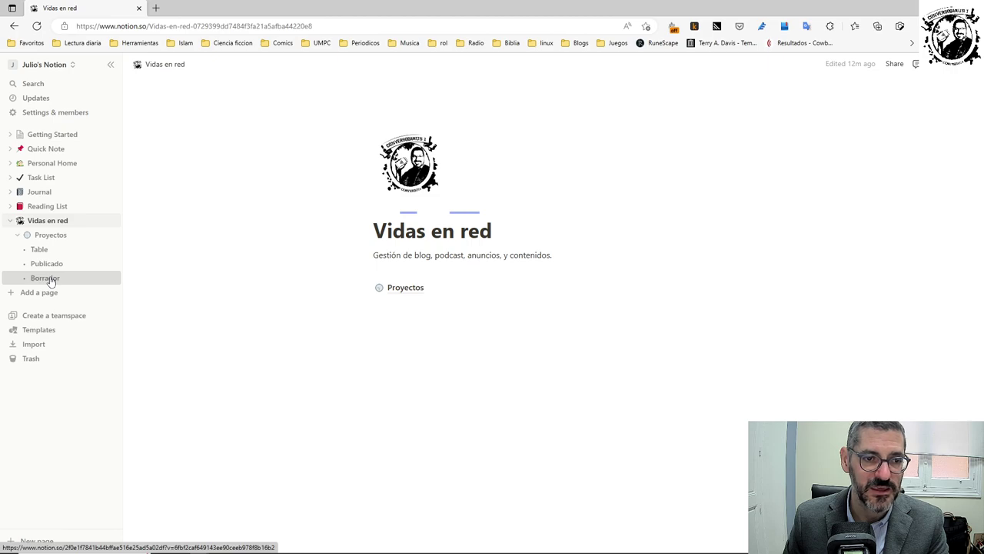
drag(51, 281, 408, 323)
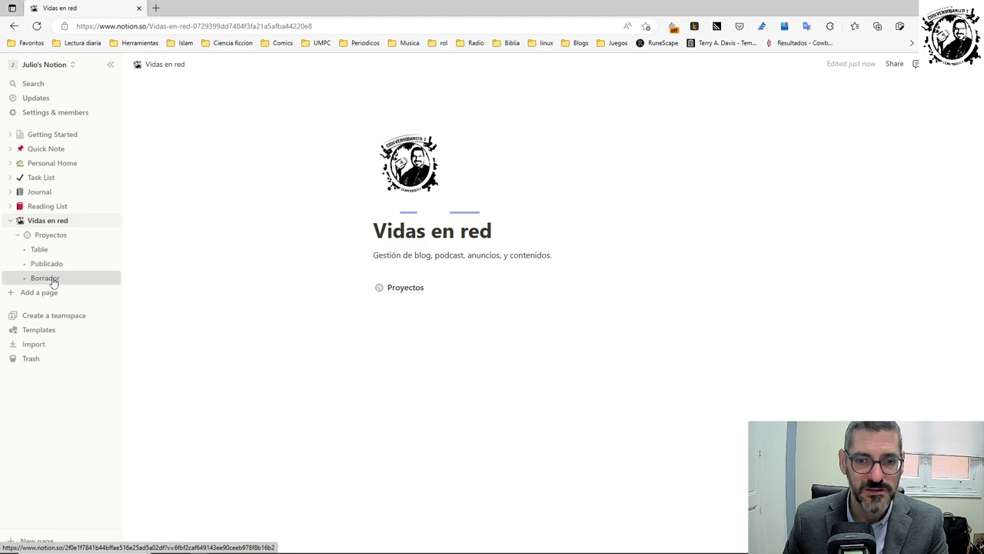
drag(53, 283, 433, 310)
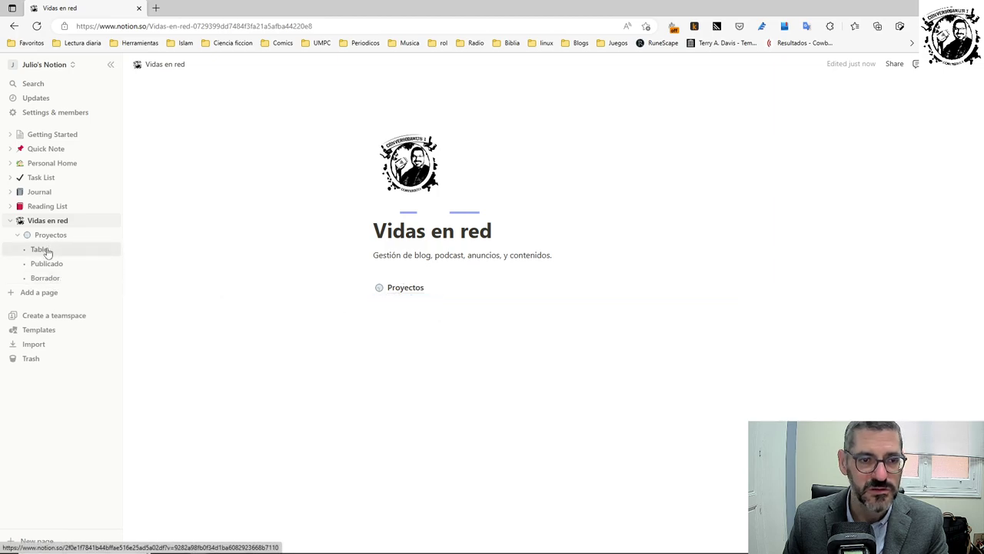
drag(48, 253, 463, 300)
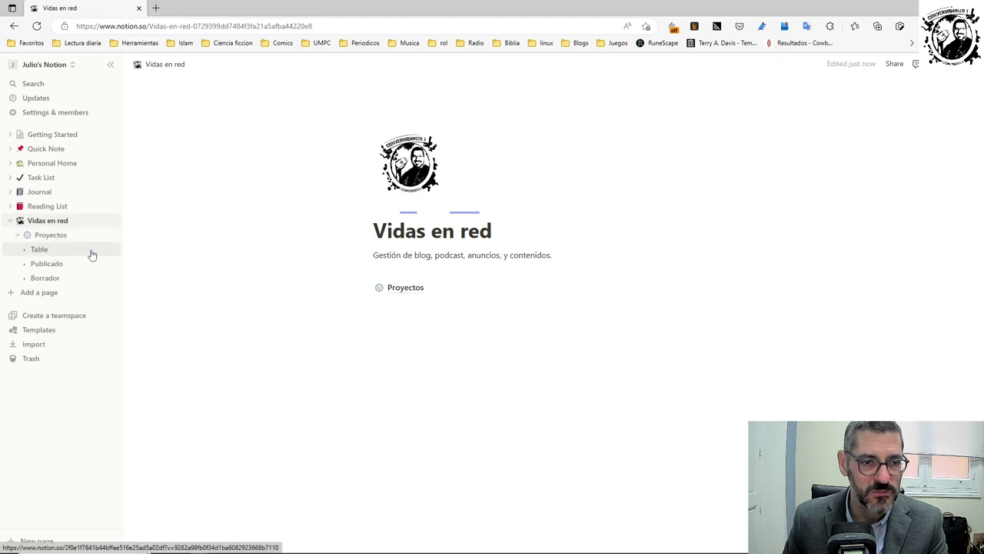
Check the Proyectos database and its parent page Vidas en red, and collapse the list of Proyectos views
click(43, 237)
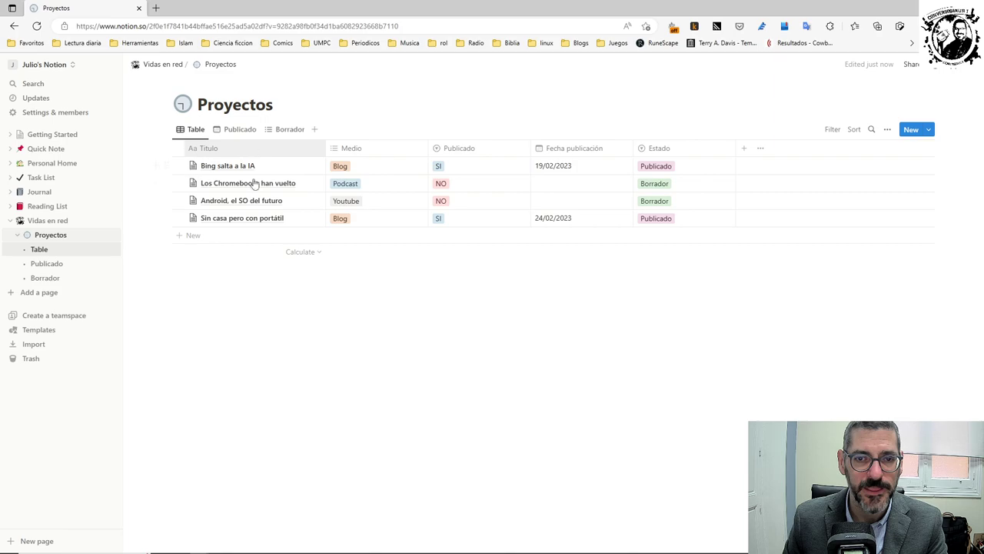
click(47, 222)
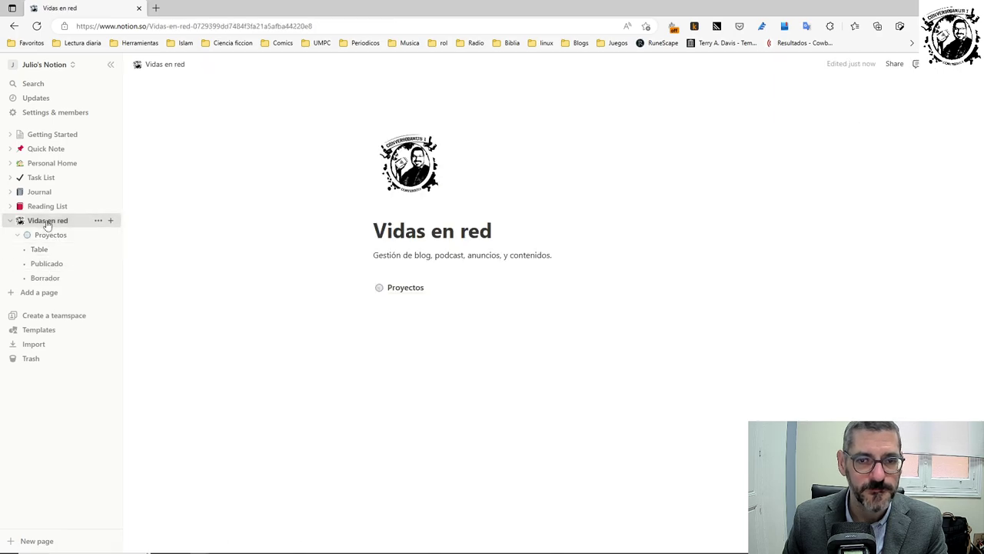
click(50, 234)
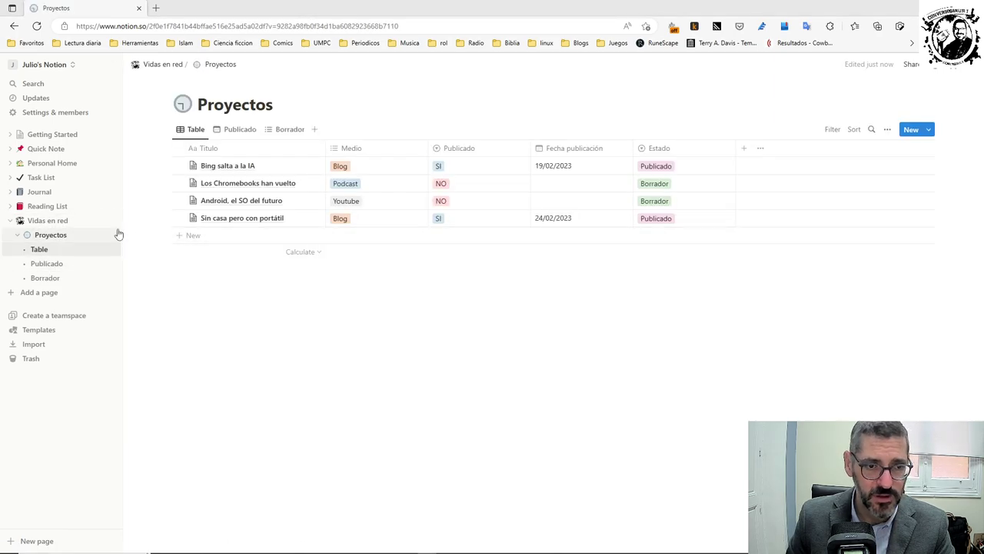
click(17, 235)
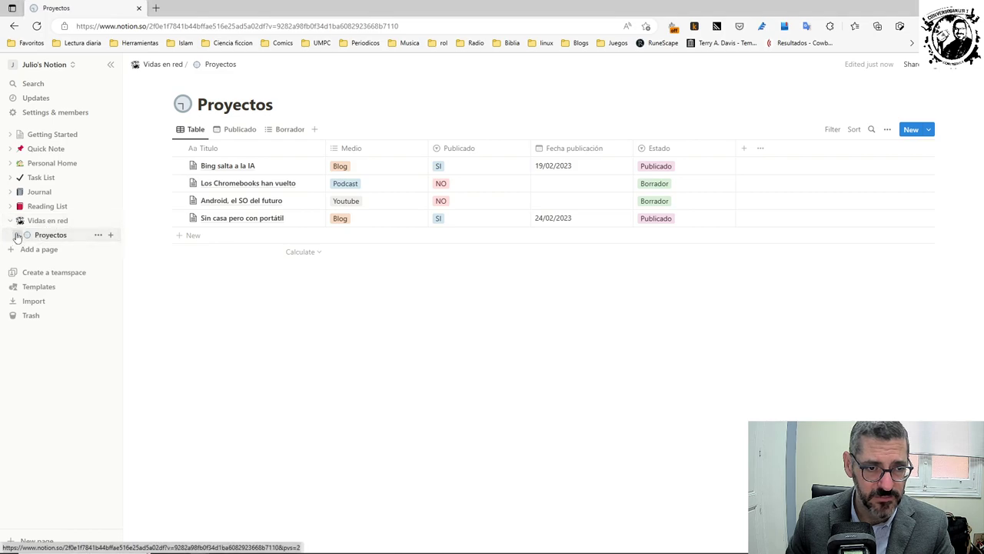
Add a subpage titled "Tareas pendientes" inside Vidas en red as an empty page with an icon
click(57, 224)
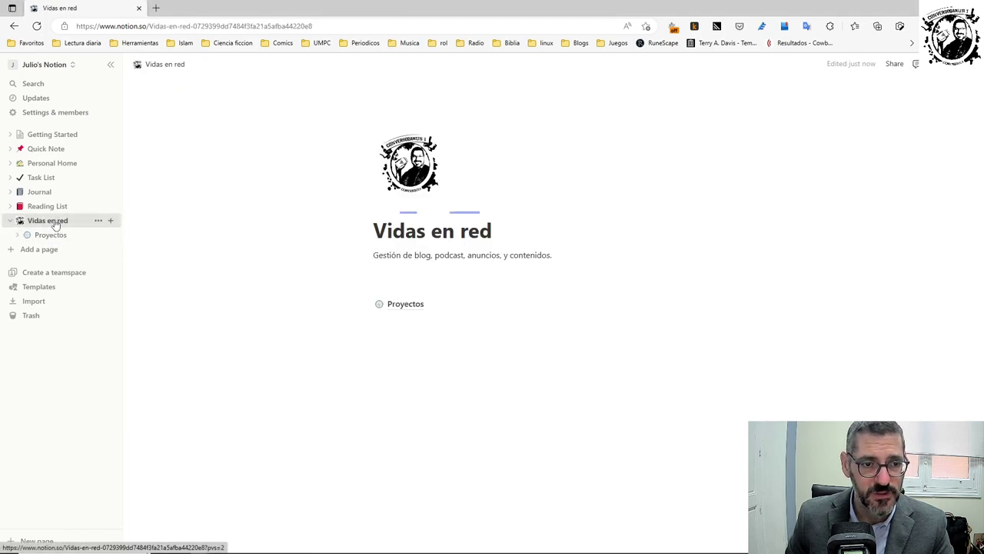
click(113, 221)
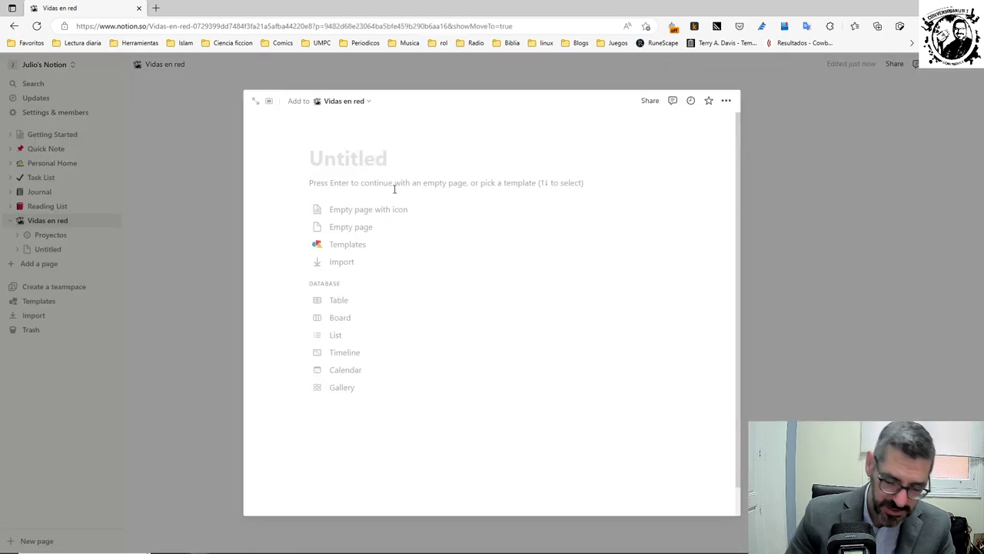
text(Tareas pendientes)
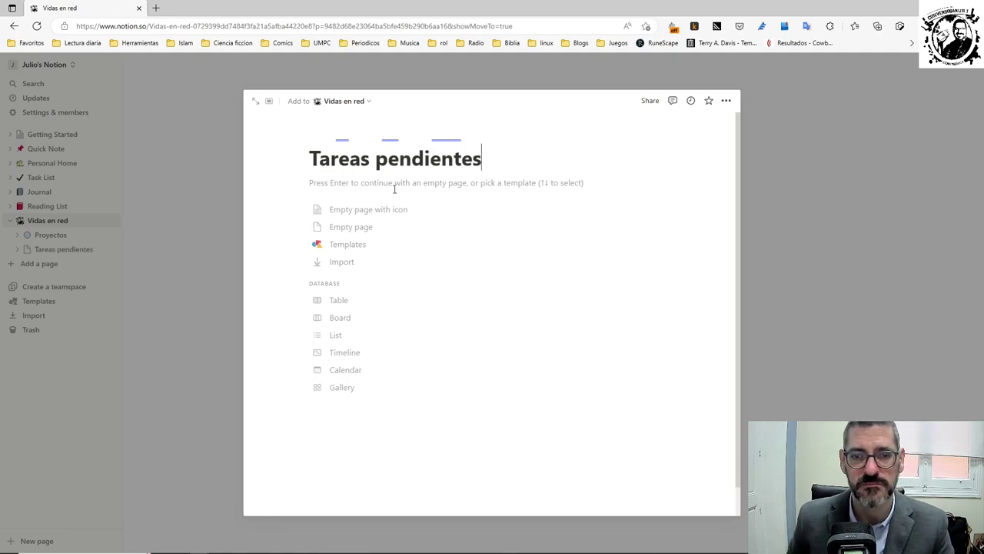
click(373, 210)
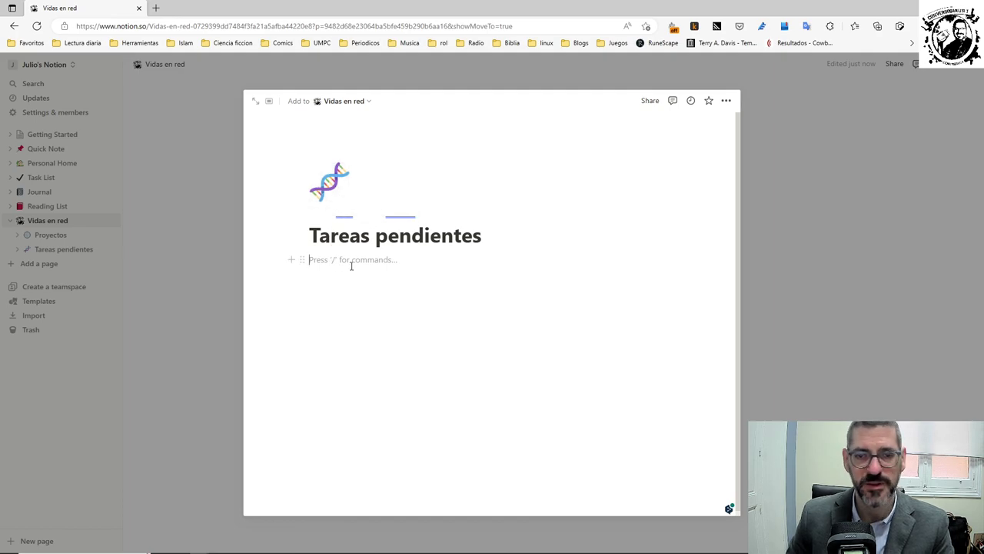
Insert a To-do list block in the body of the Tareas pendientes page
text(/)
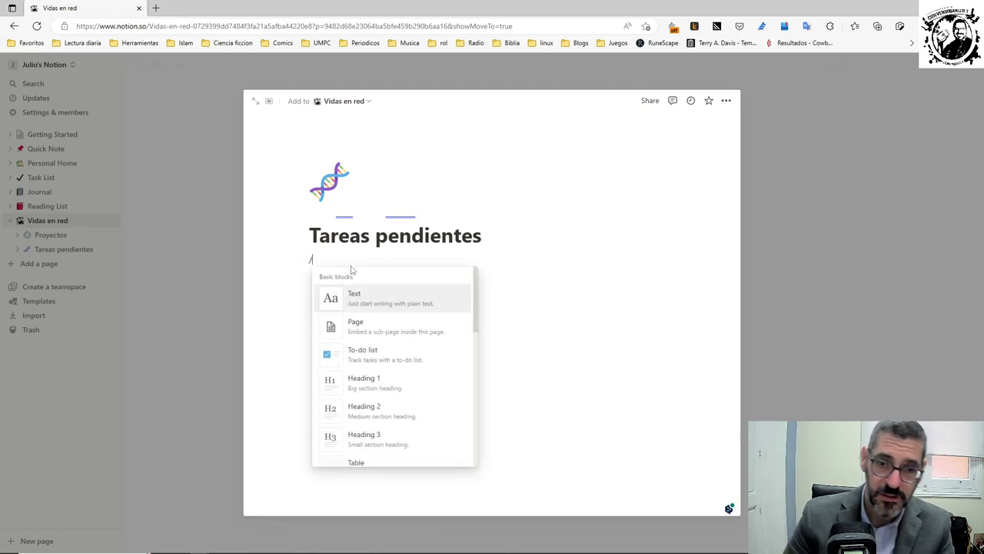
scroll(408, 361, down, 3)
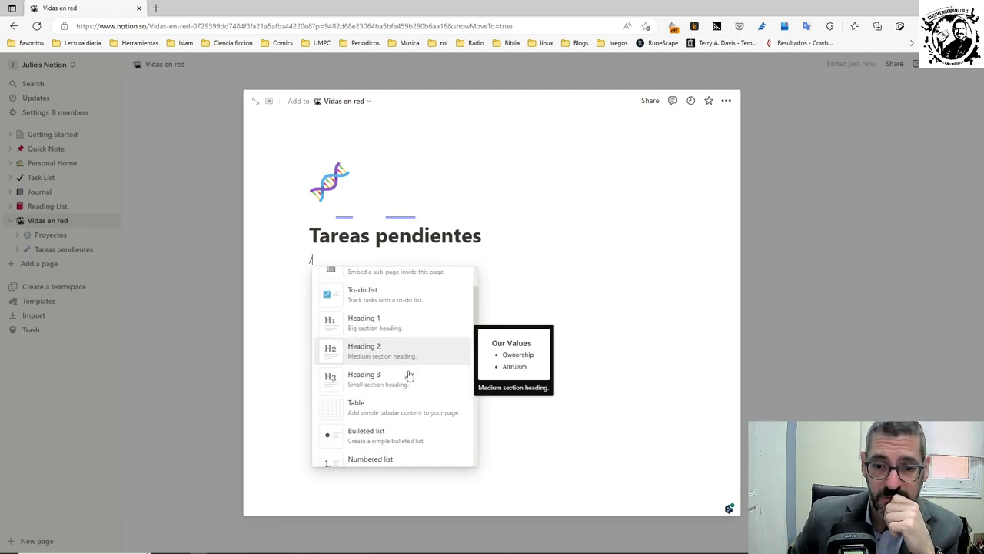
scroll(403, 405, down, 1)
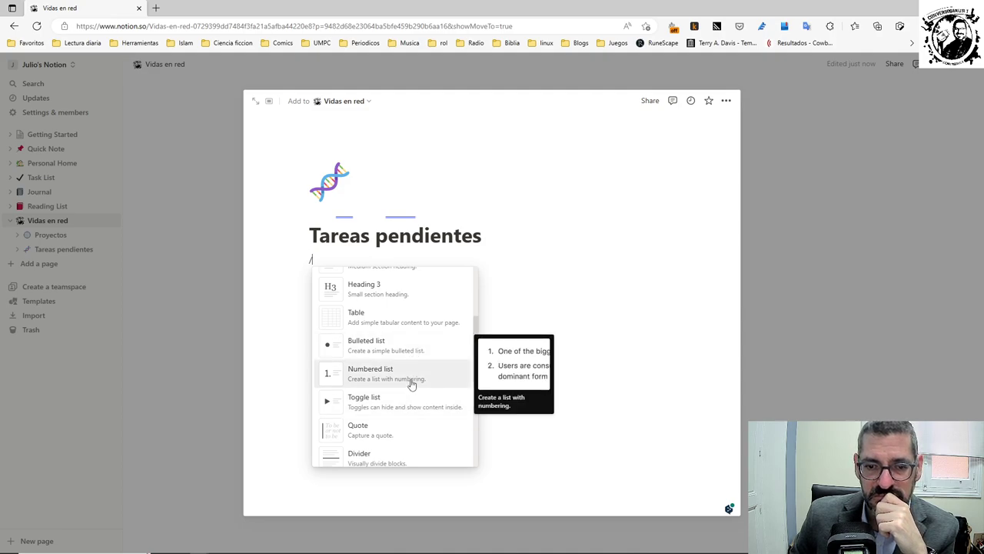
scroll(410, 388, down, 1)
scroll(411, 388, down, 2)
scroll(411, 387, up, 6)
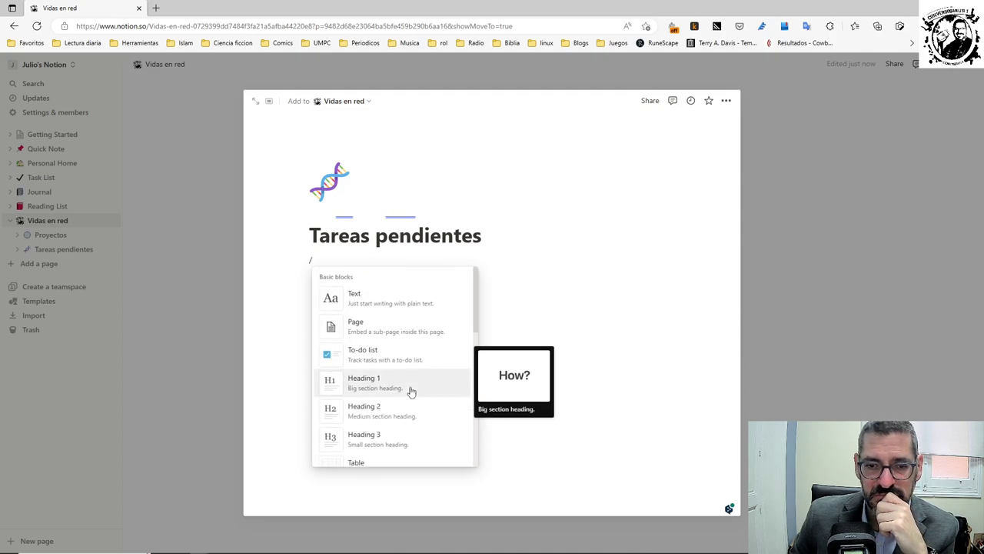
click(414, 365)
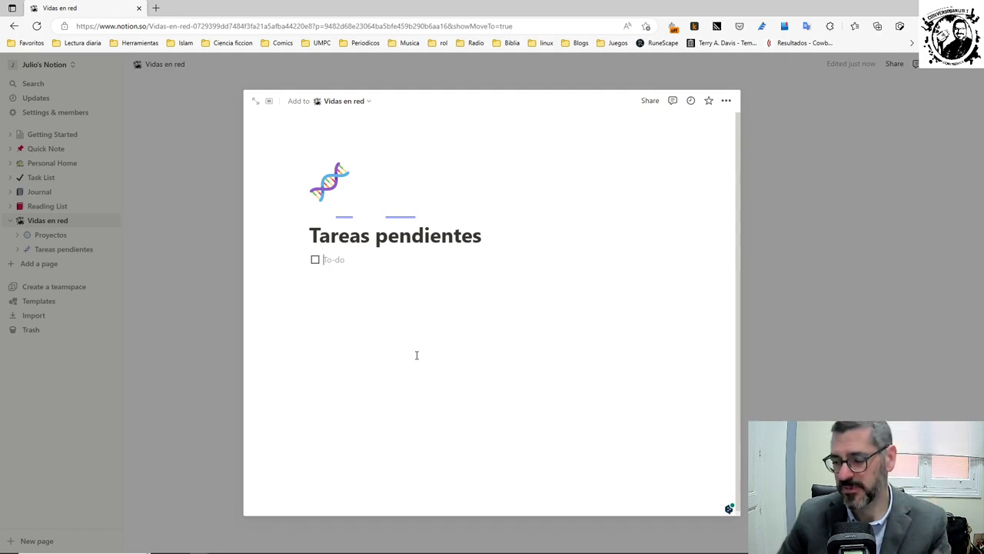
Enter the to-do items Tarea 1, Tarea 2 and Tarea 3 on the Tareas pendientes page and close the page preview
key(BackSpace)
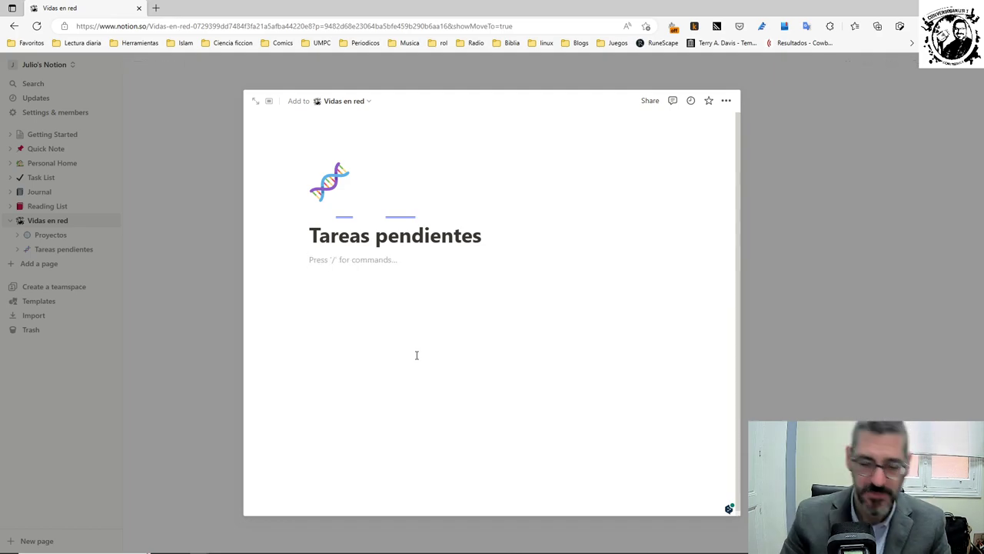
key(ctrl+z)
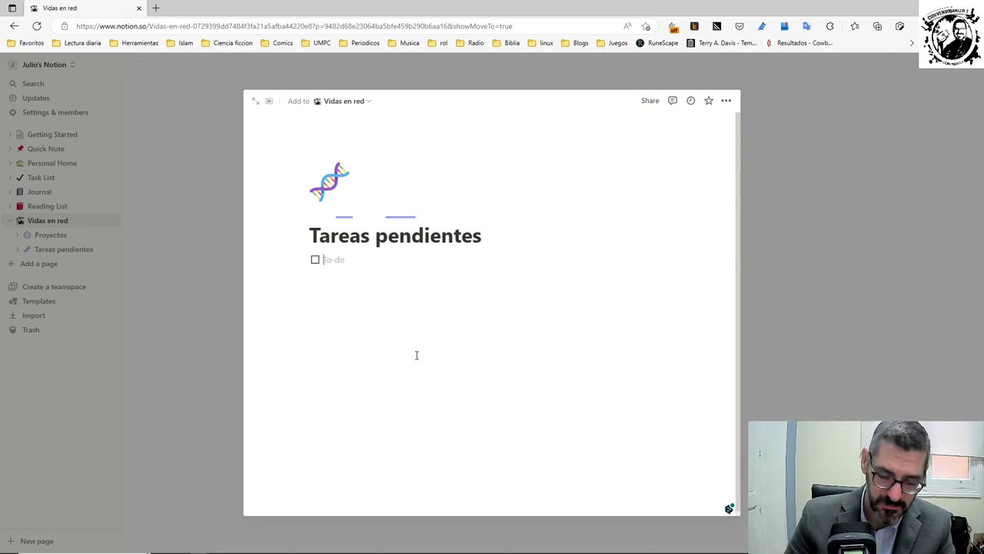
text(Tarea 1)
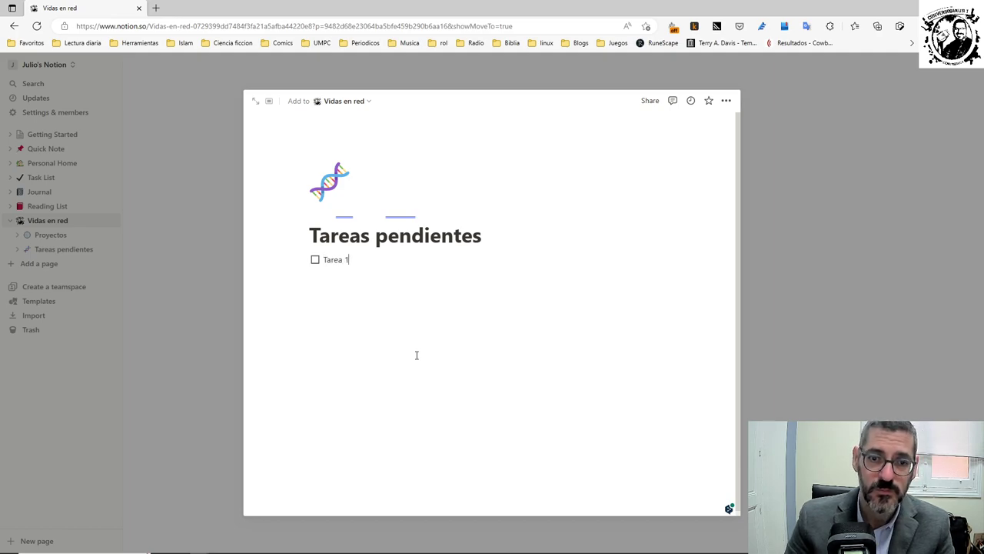
key(Return)
text(Tarea 2)
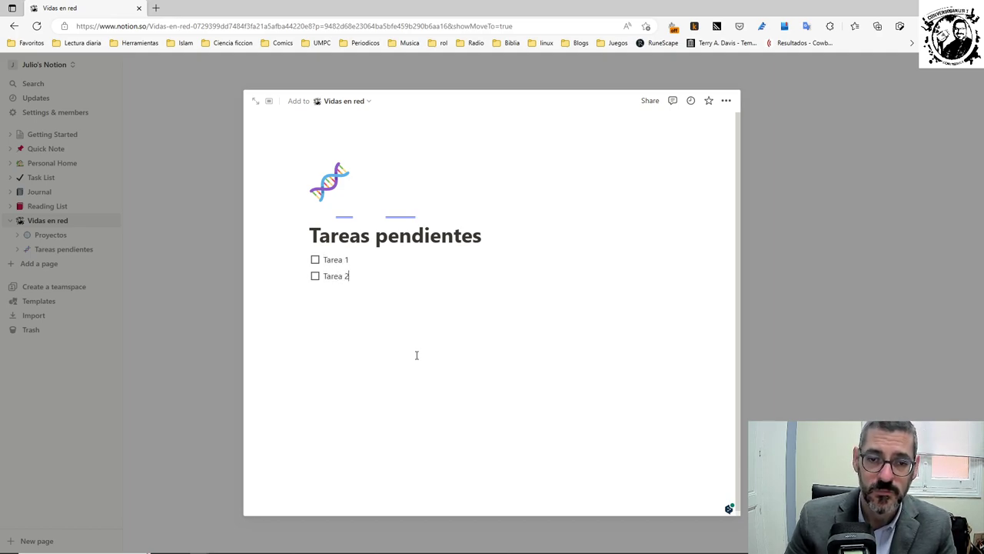
key(Return)
text(Tarea 3)
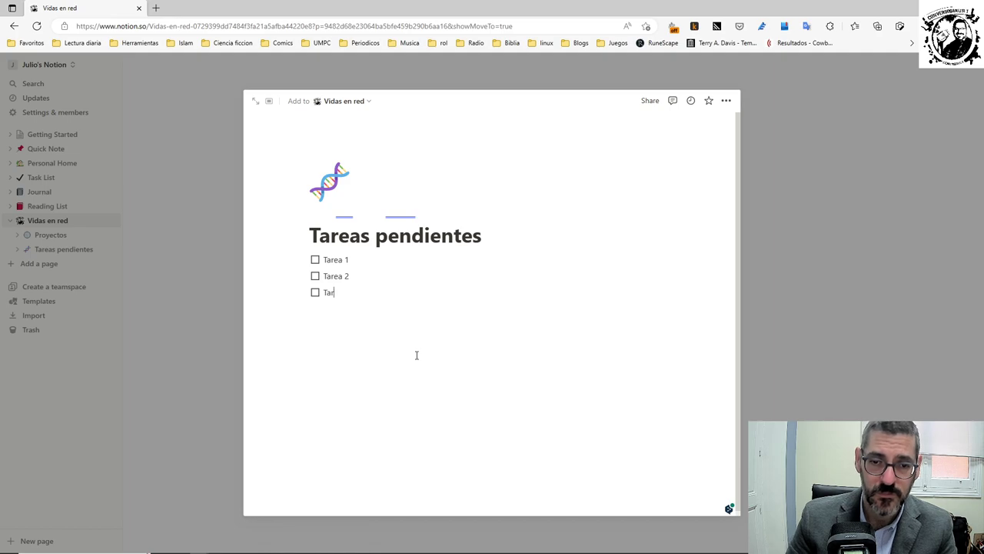
key(Return)
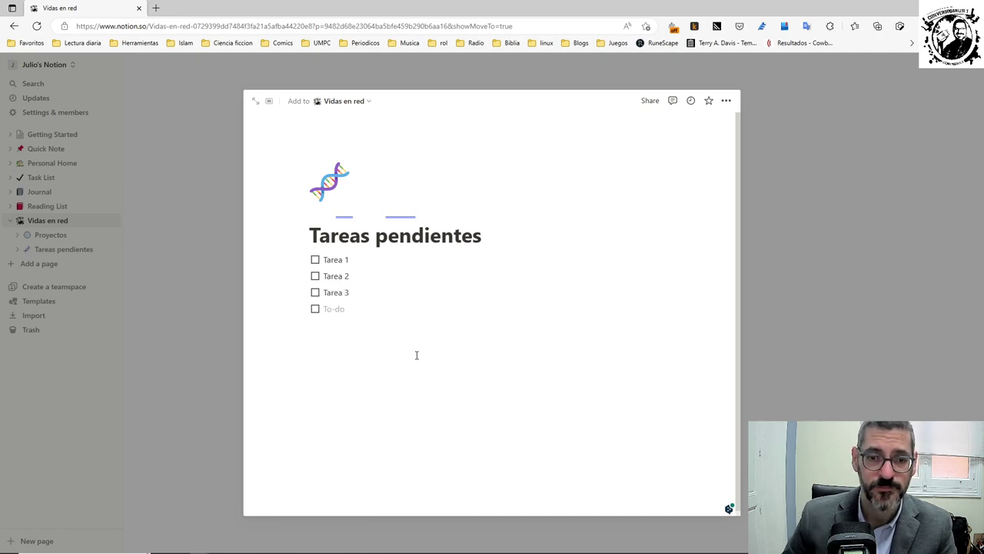
click(886, 261)
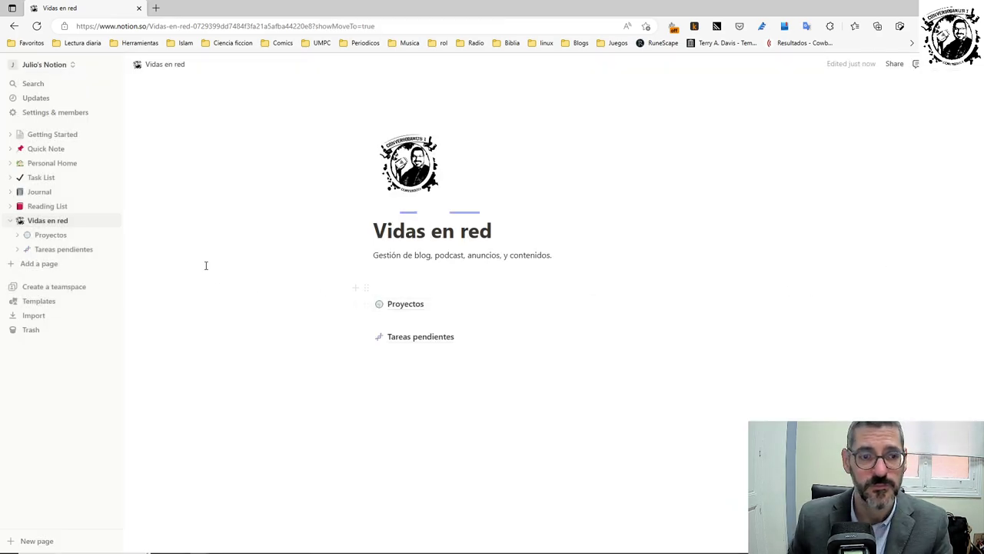
Remove the blank line between the Proyectos and Tareas pendientes links on the Vidas en red page
click(54, 222)
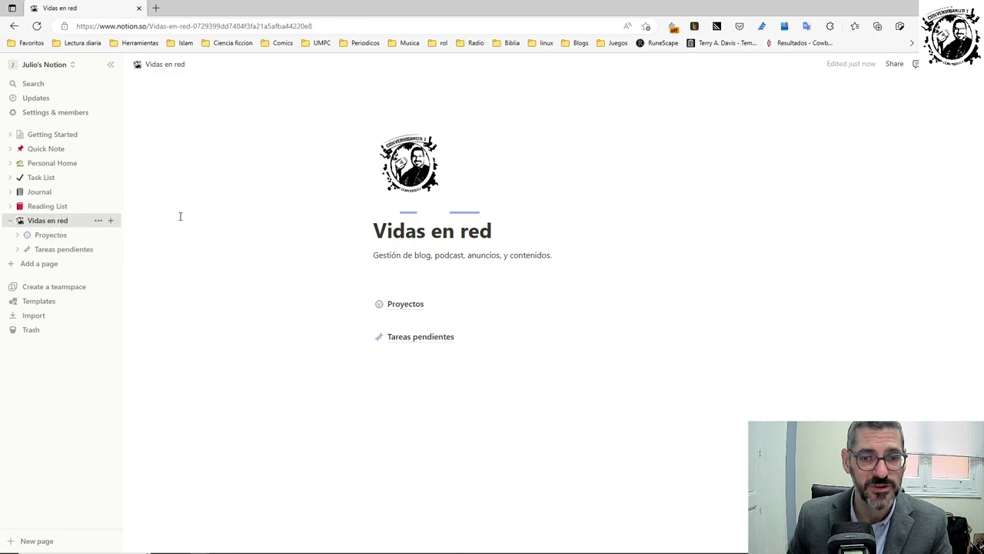
click(411, 320)
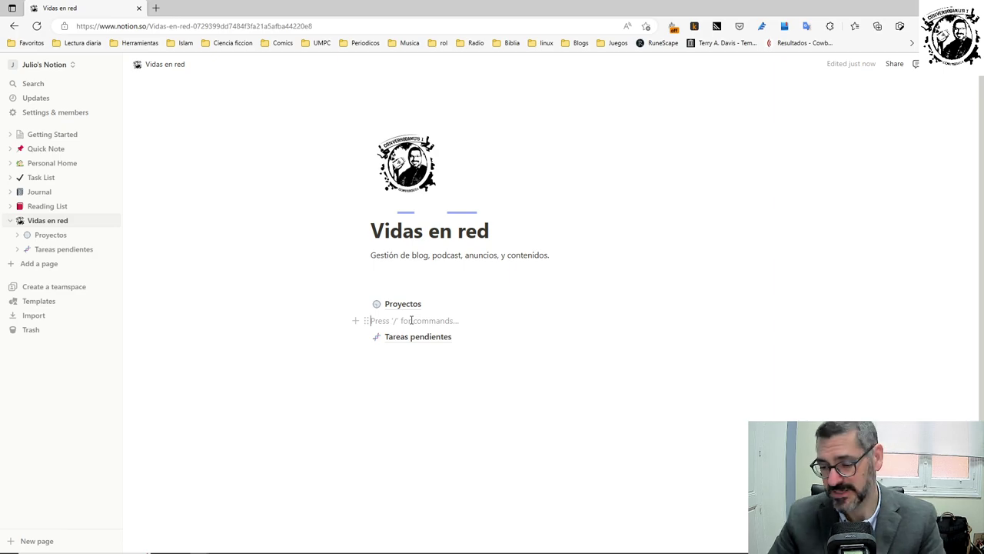
key(ctrl+shift+Up)
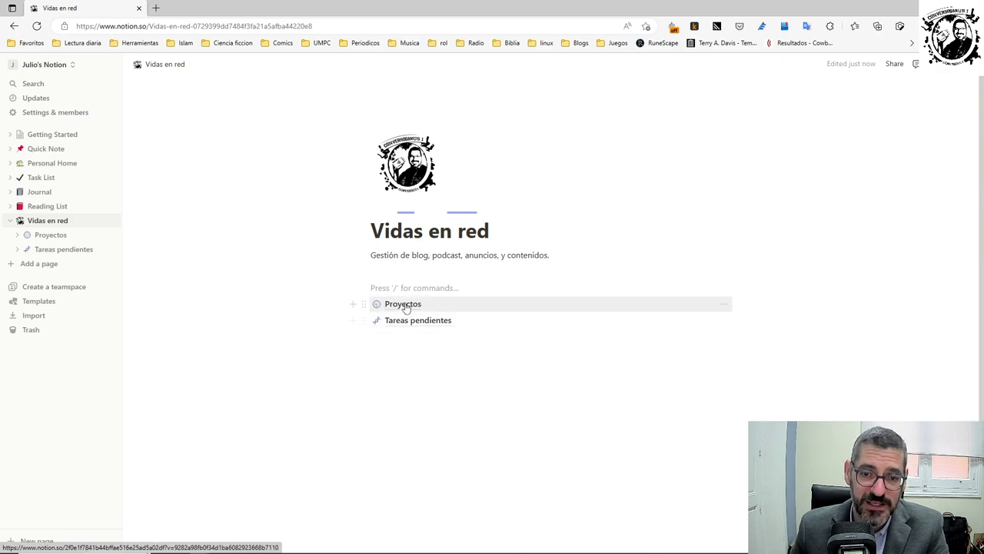
Open Tareas pendientes and Proyectos from their links on Vidas en red to check them, returning to the parent page each time
click(408, 320)
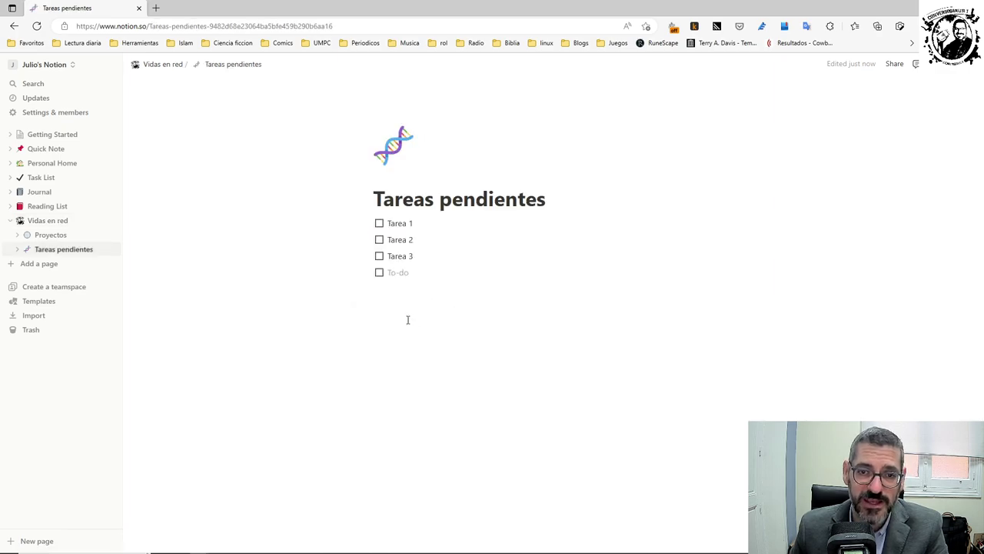
click(65, 224)
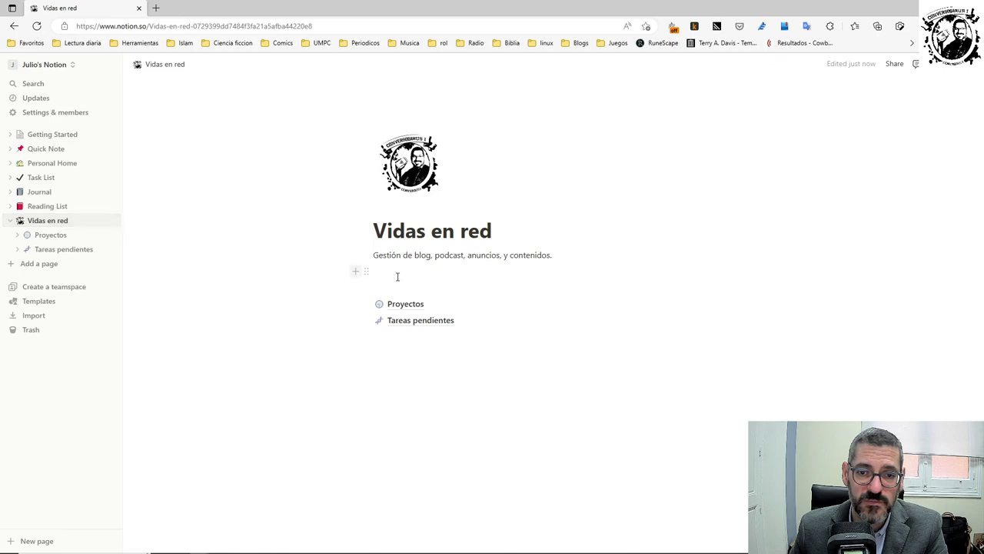
click(419, 308)
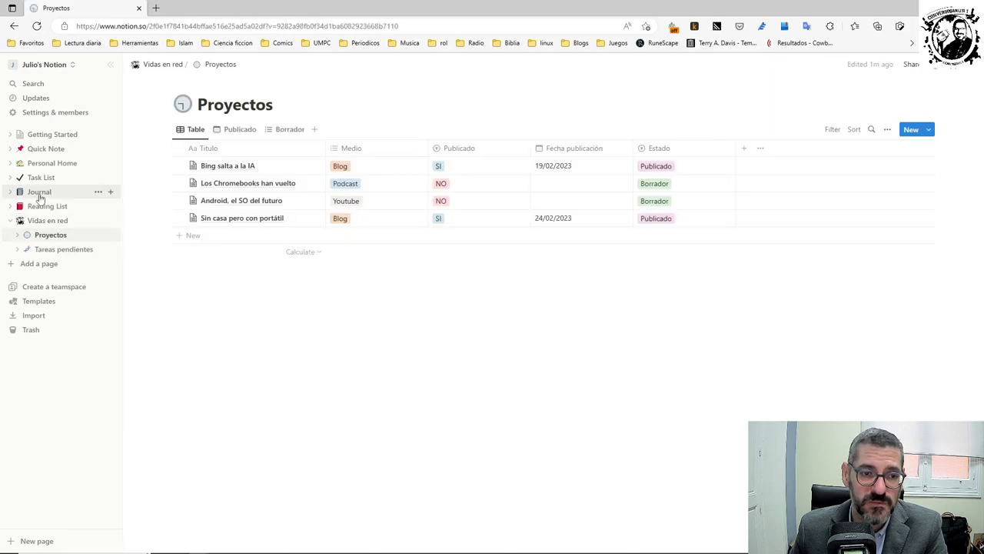
click(40, 223)
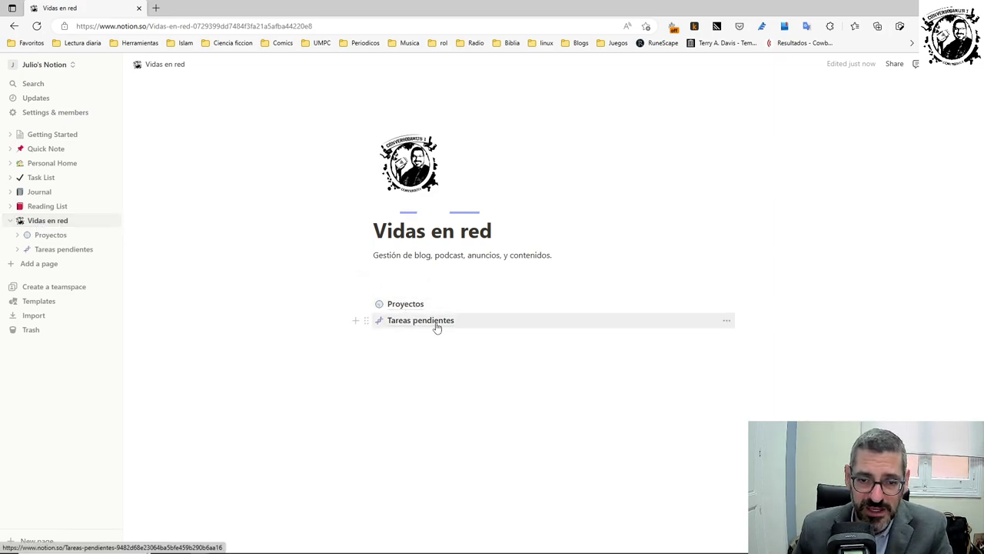
Add the Tareas pendientes page to Favorites and put back the blank line above its link on Vidas en red
click(727, 322)
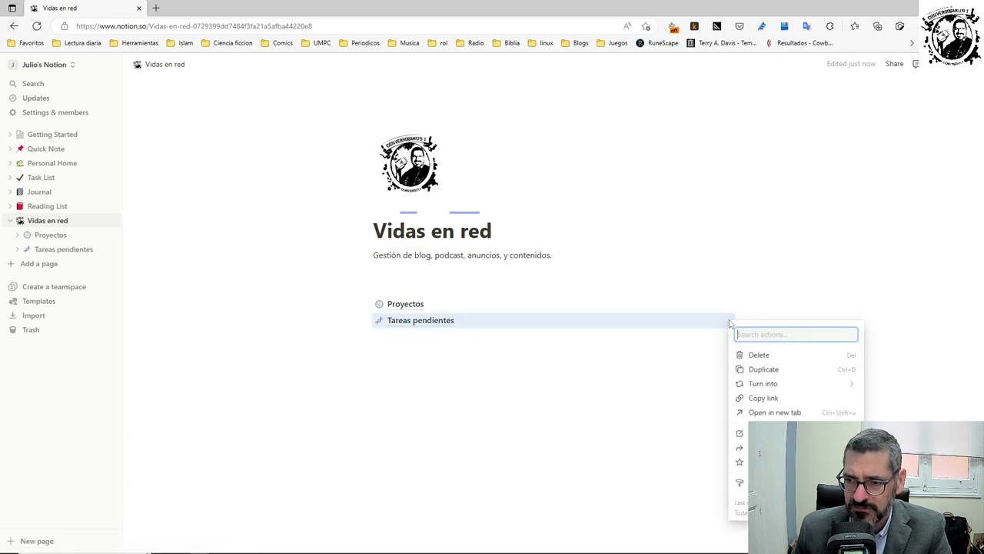
click(740, 461)
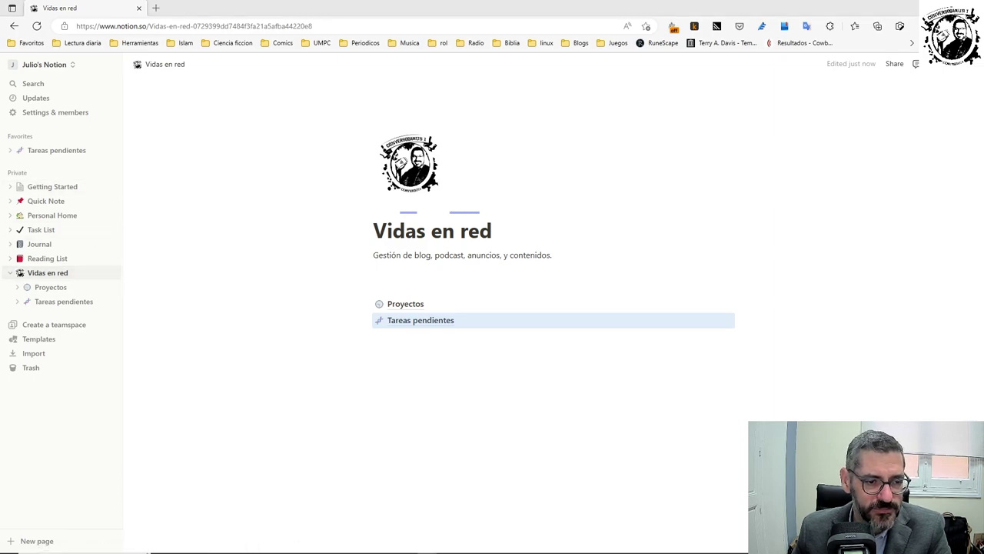
key(Return)
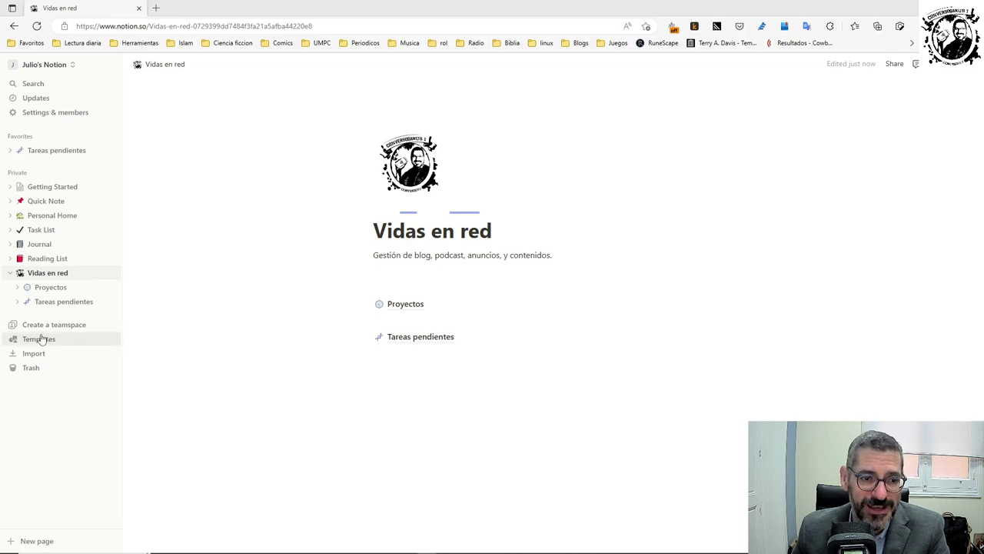
Review the Tareas pendientes page and the Table, Publicado and Borrador views of Proyectos, and return to the Vidas en red page
click(50, 287)
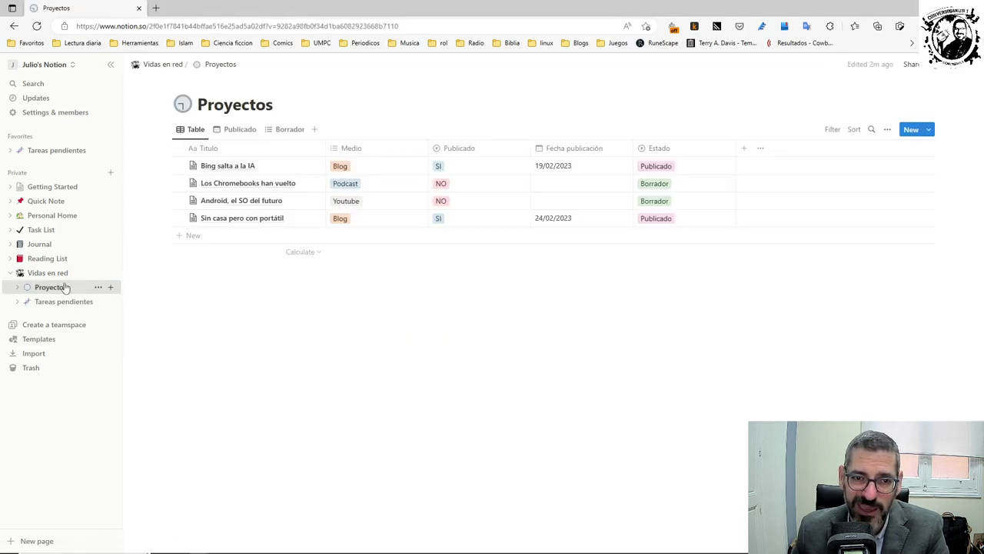
click(69, 302)
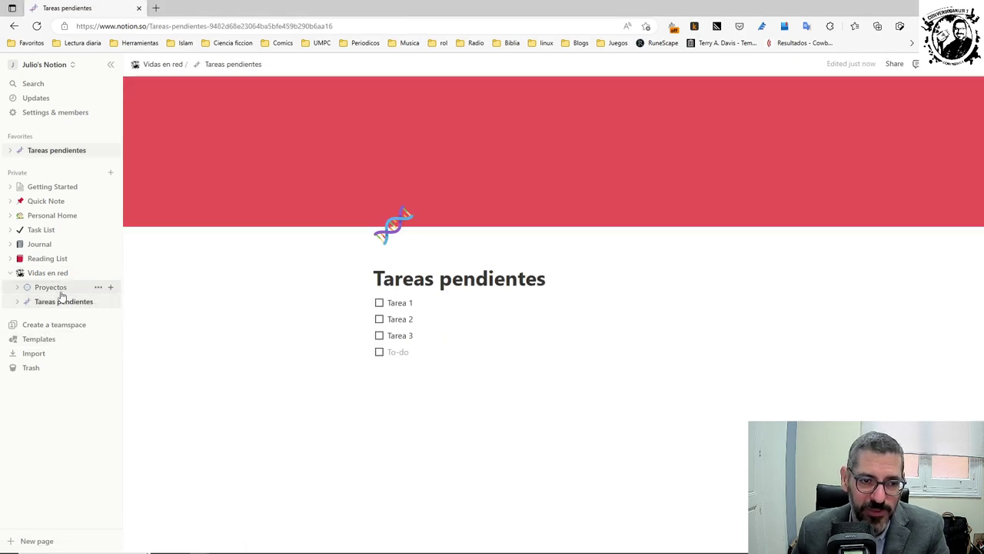
click(54, 287)
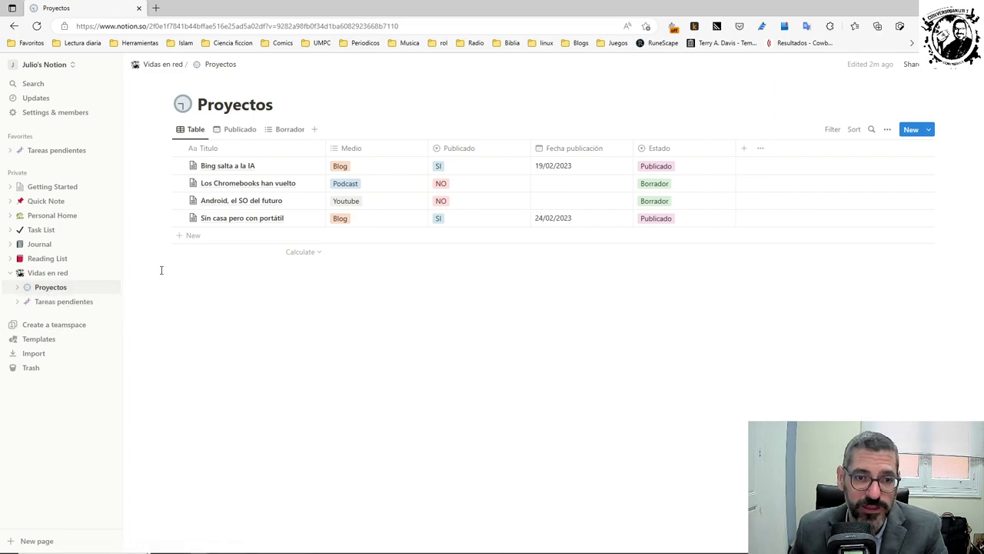
click(241, 129)
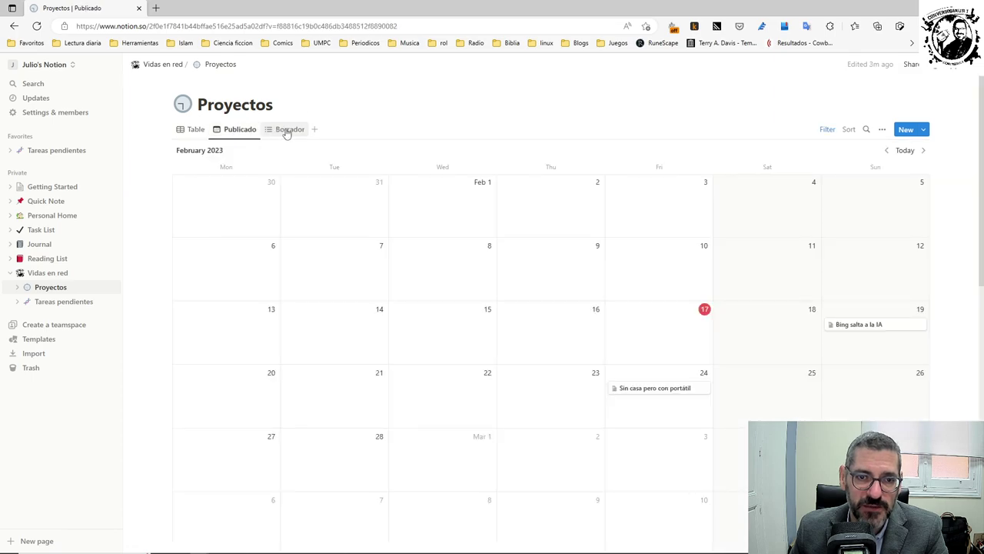
click(287, 131)
click(185, 131)
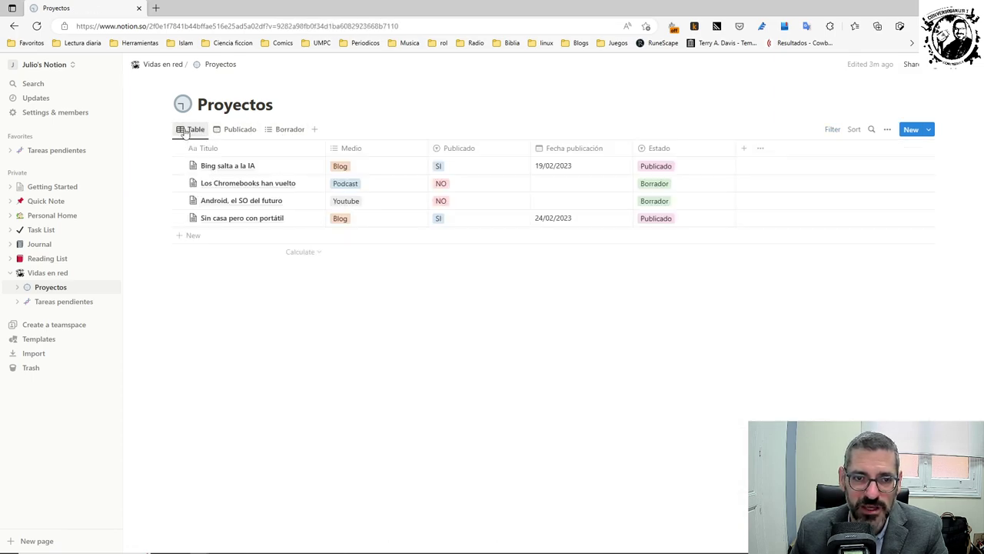
click(234, 132)
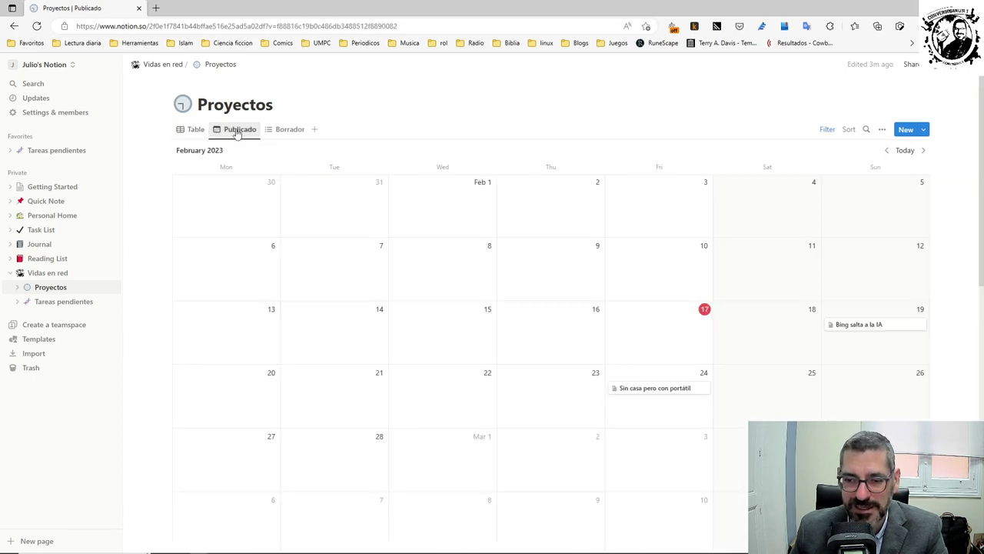
click(45, 274)
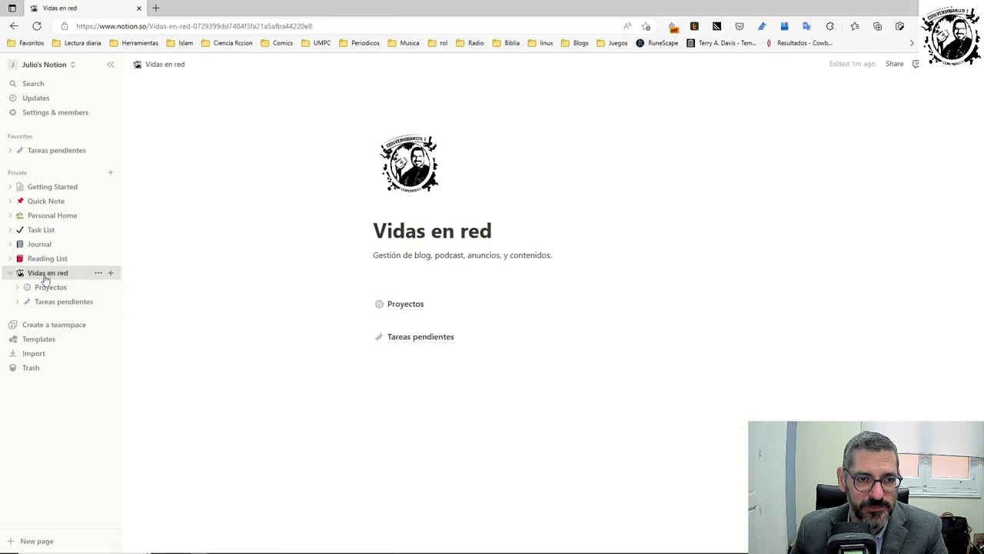